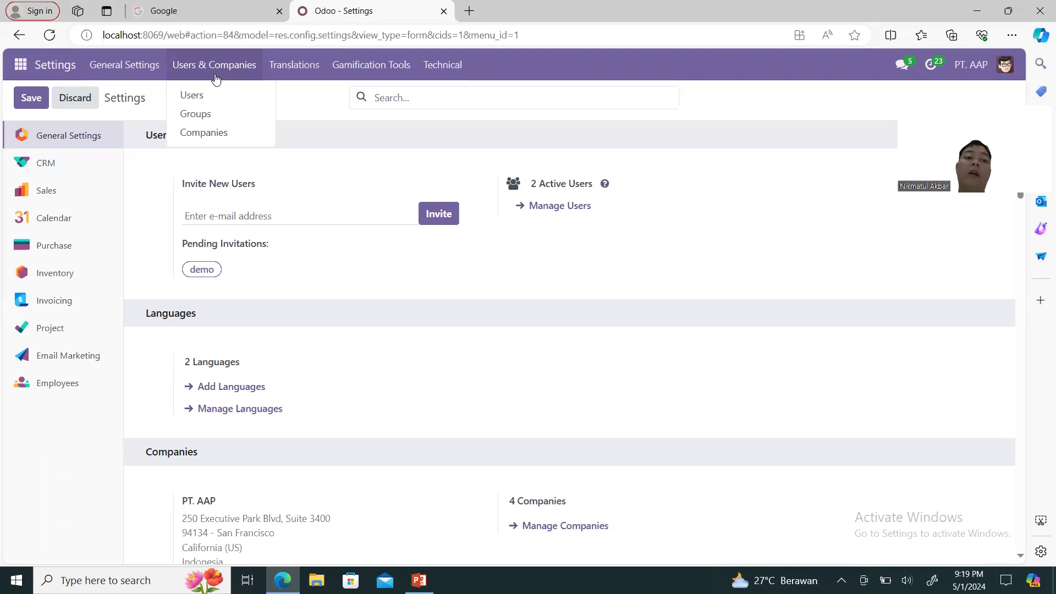
Start a new company named APOTEK SEHAT FARMA with the saved address and Lampung (ID) state.
left_click(215, 138)
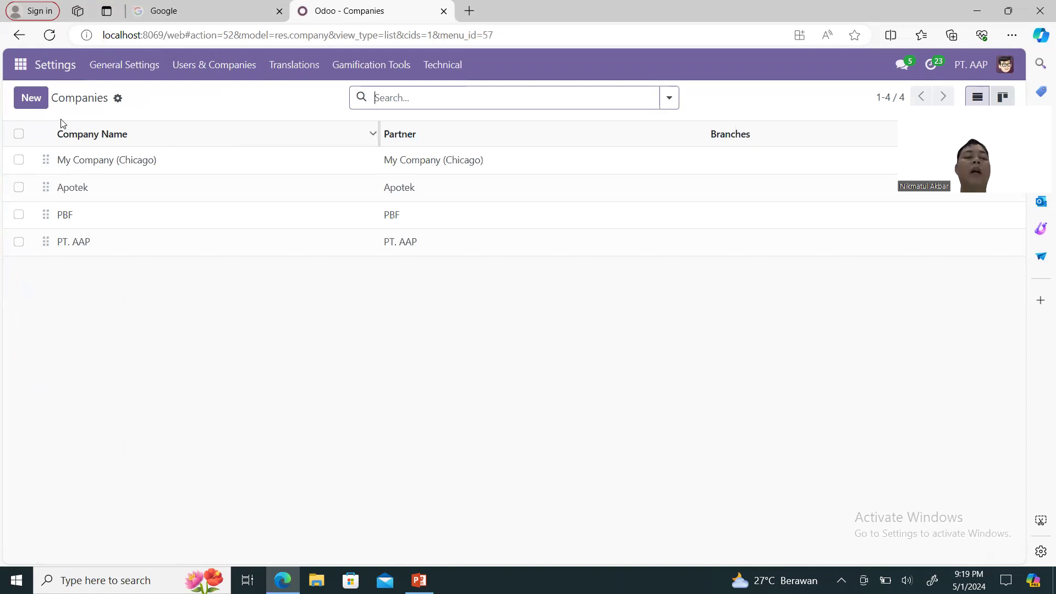
left_click(37, 103)
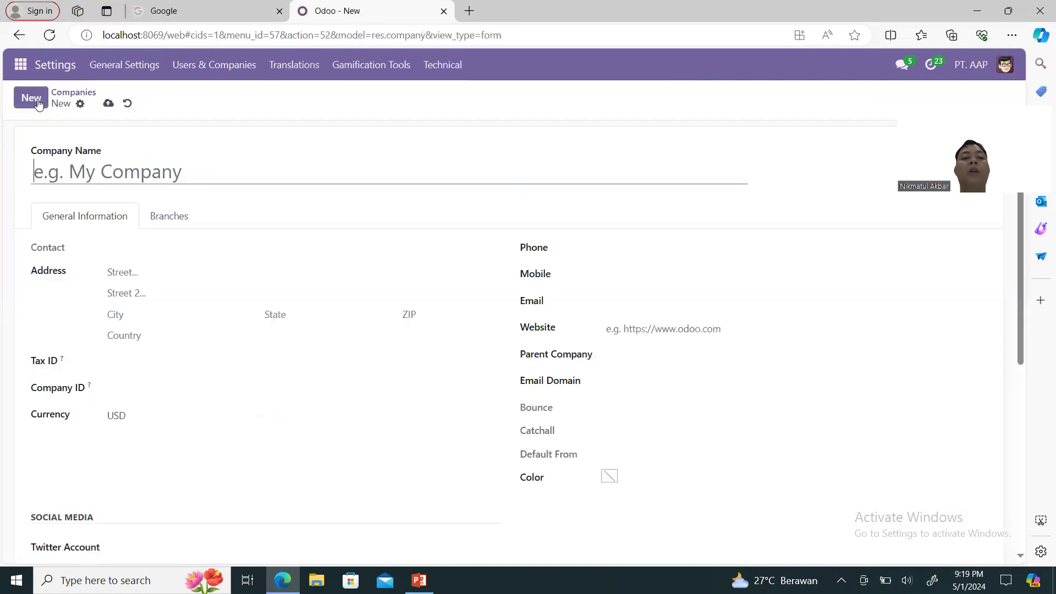
type("APOTEK ")
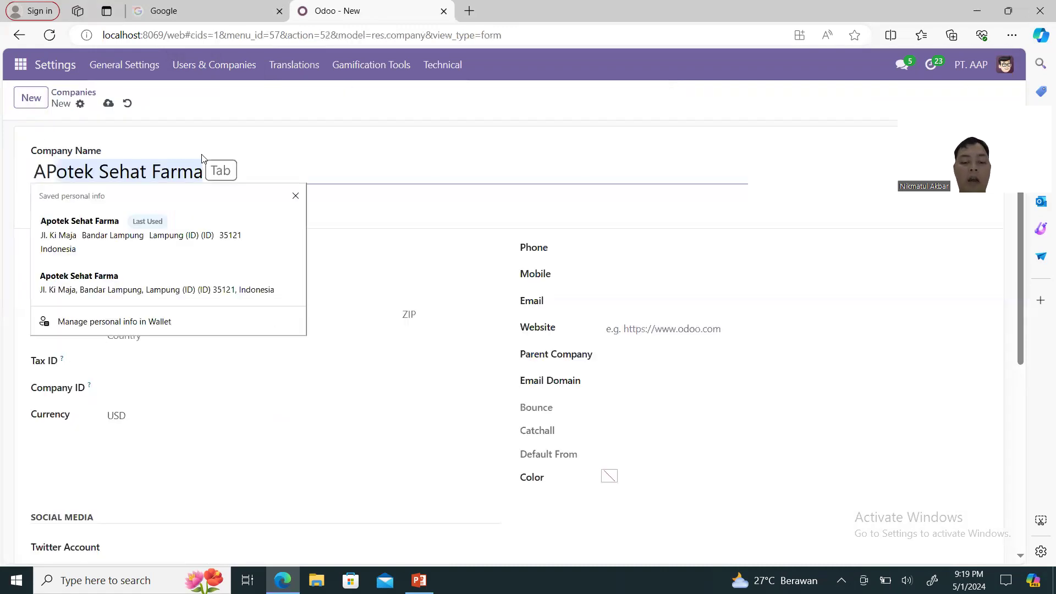
type("SEHAT FARMA")
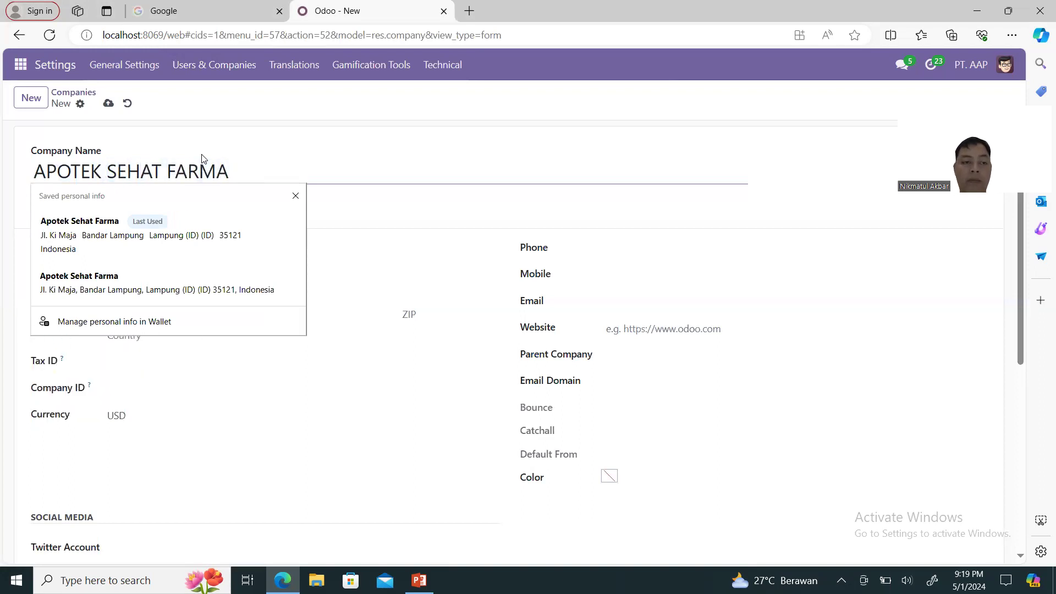
left_click(155, 230)
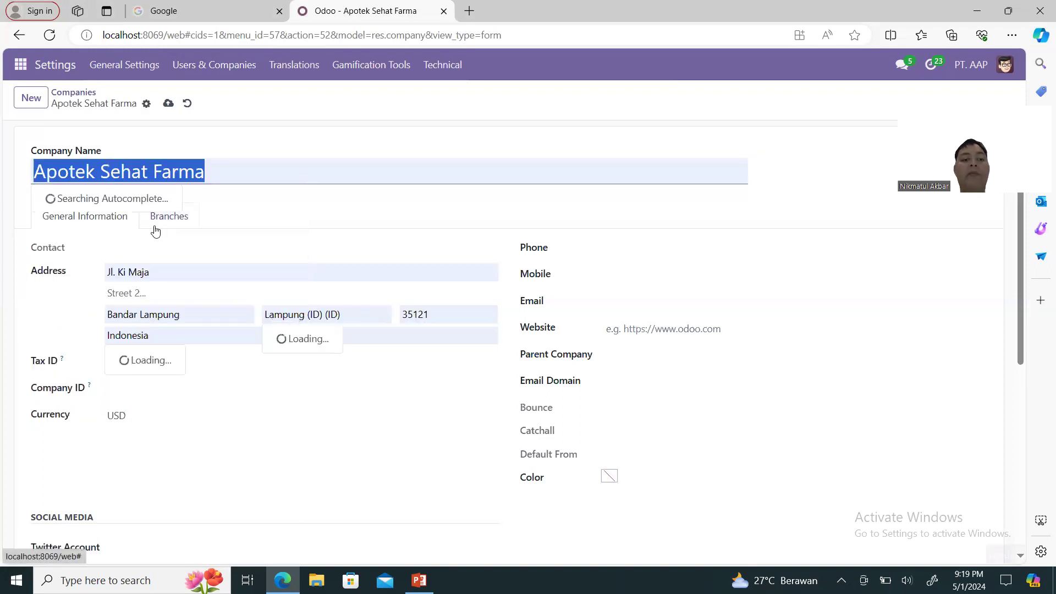
left_click(292, 338)
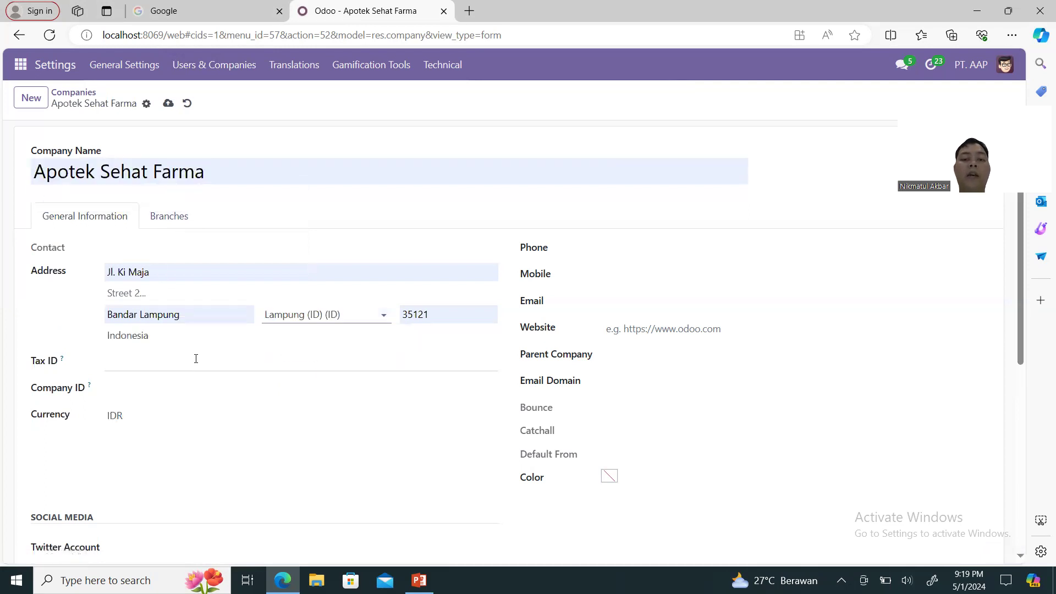
Fill in the company's saved e-mail address and save the new company.
left_click(648, 301)
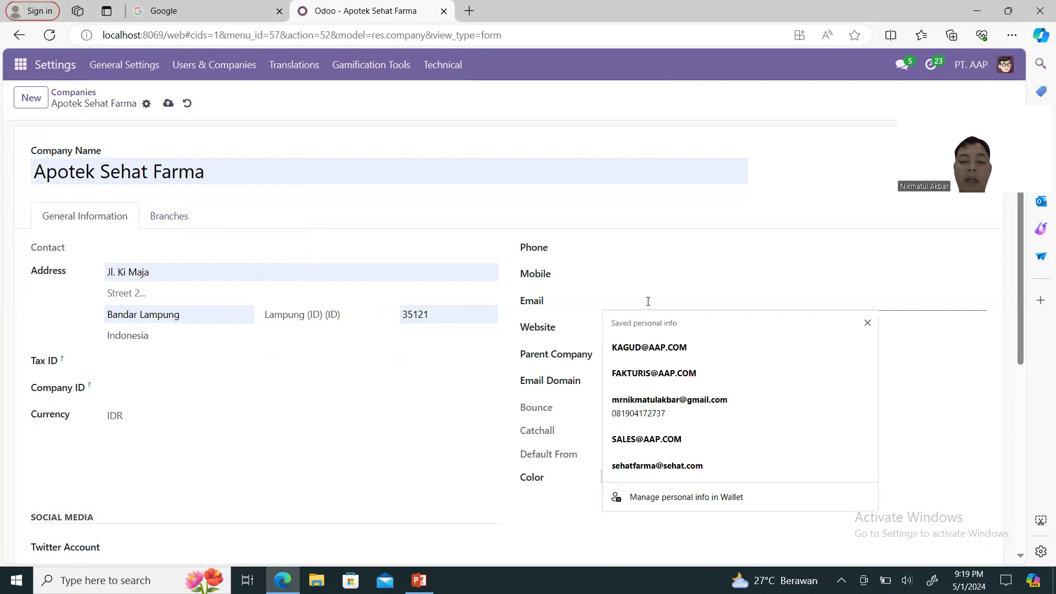
left_click(676, 467)
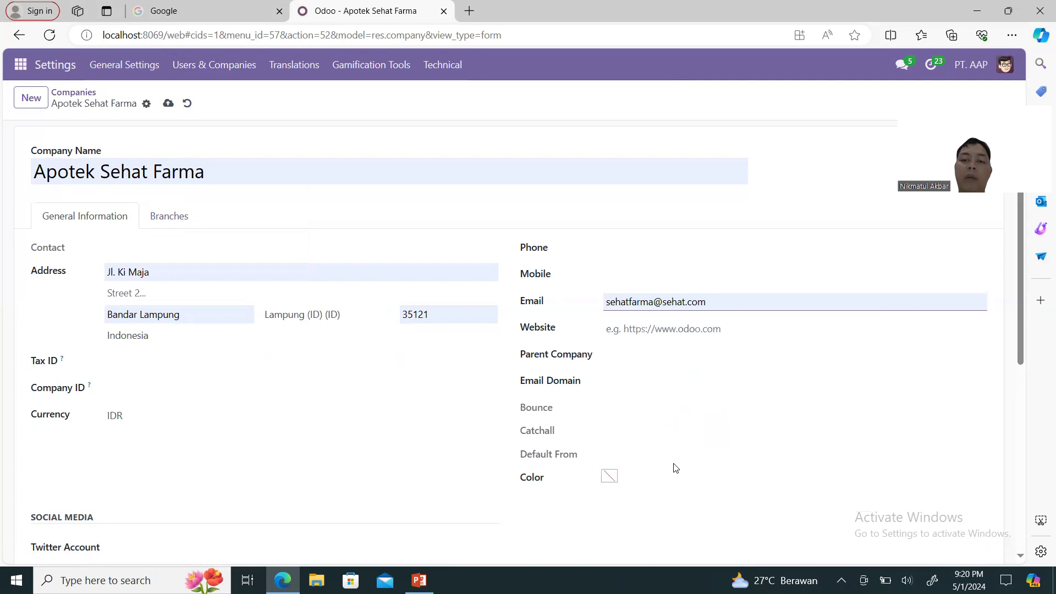
left_click(168, 105)
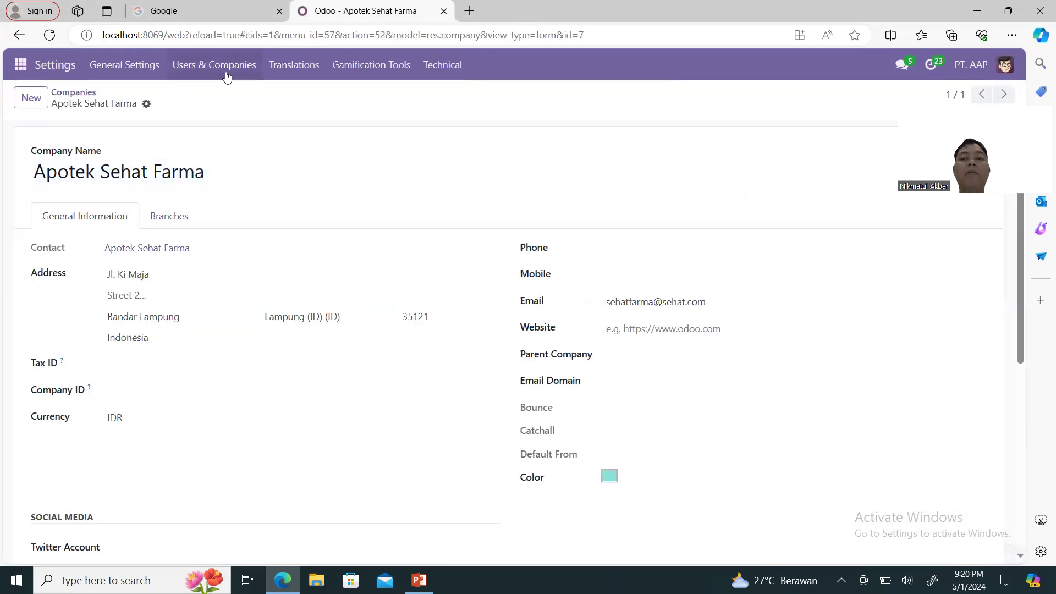
Open Users & Companies > Users in Settings and reload the internal users list.
left_click(226, 77)
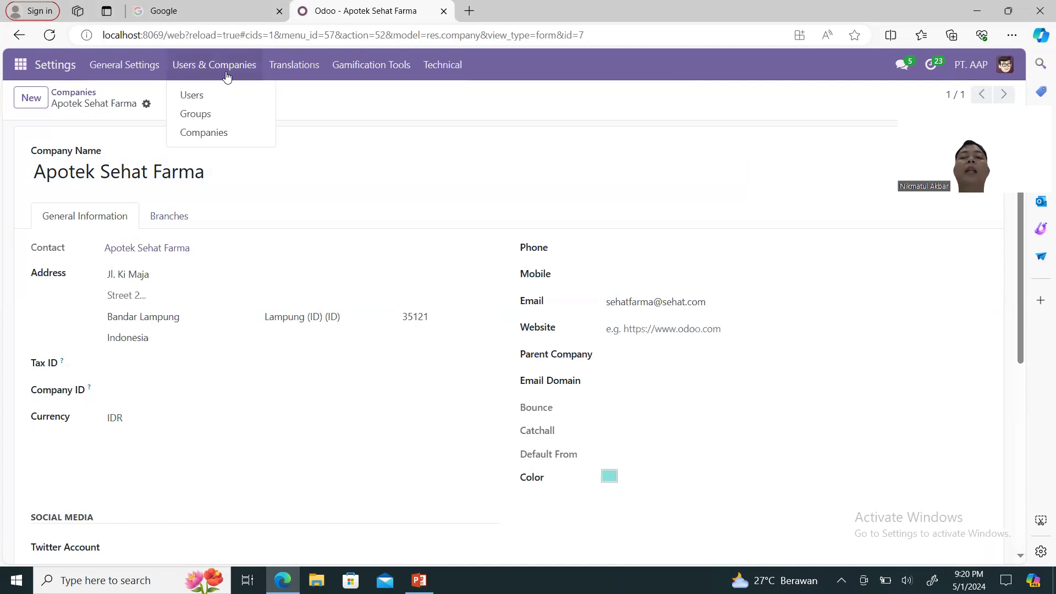
left_click(204, 96)
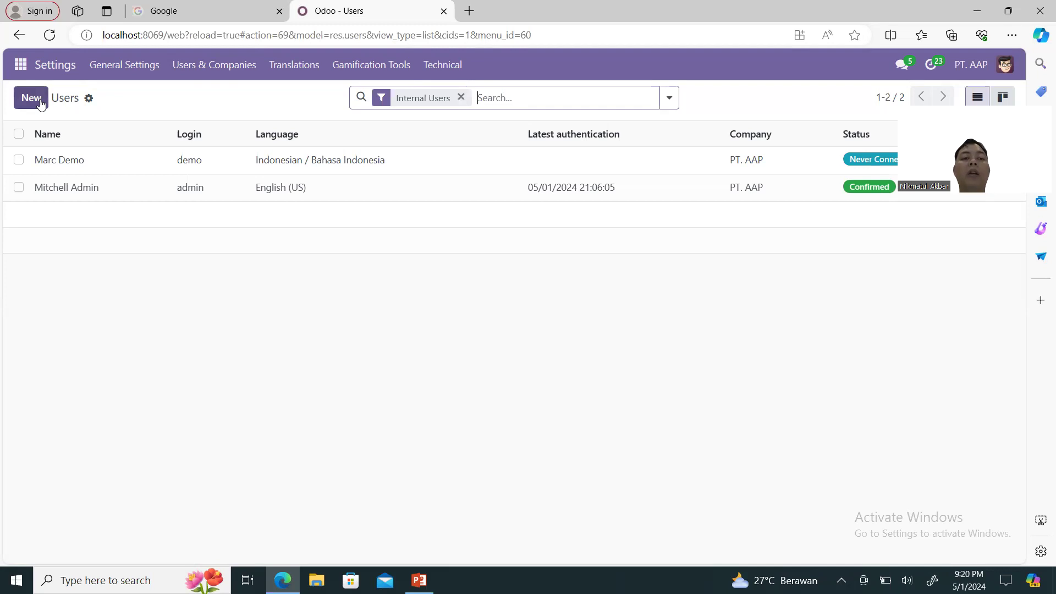
left_click(233, 78)
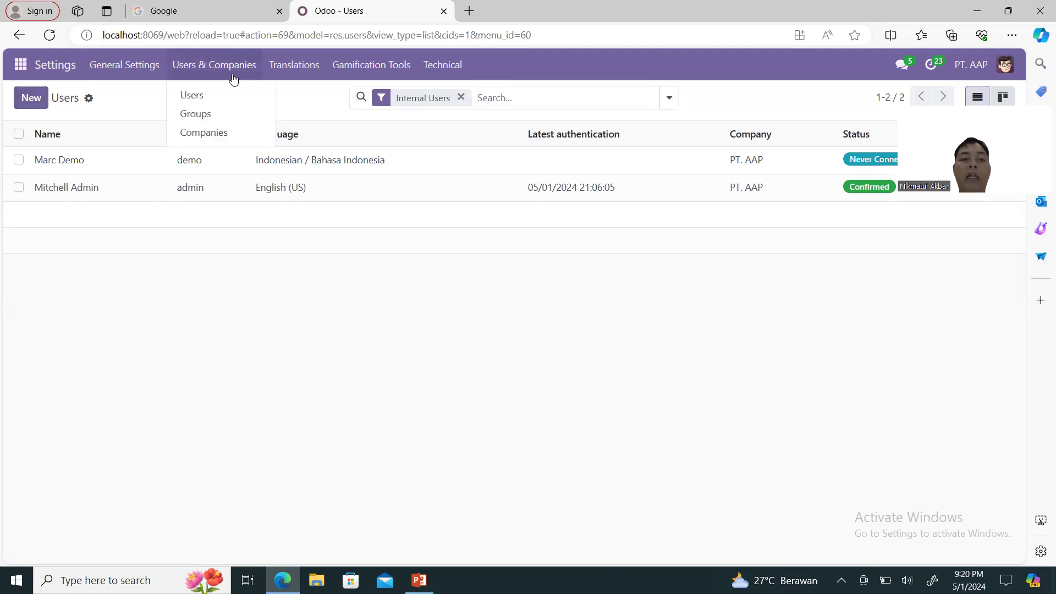
right_click(208, 104)
left_click(190, 97)
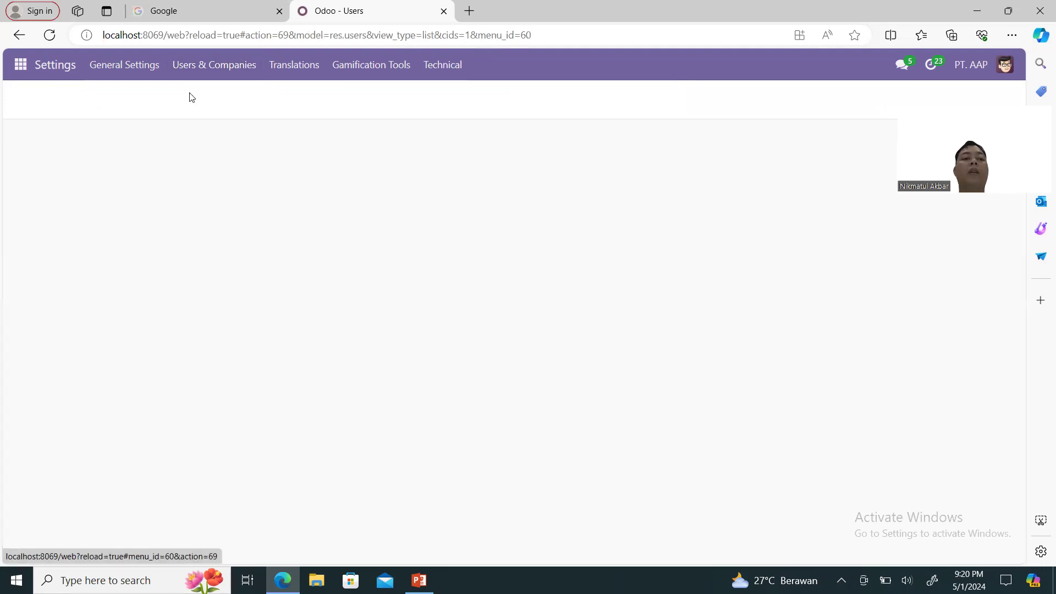
Create a new user named SALES with the saved e-mail and PT. AAP as default company.
left_click(30, 99)
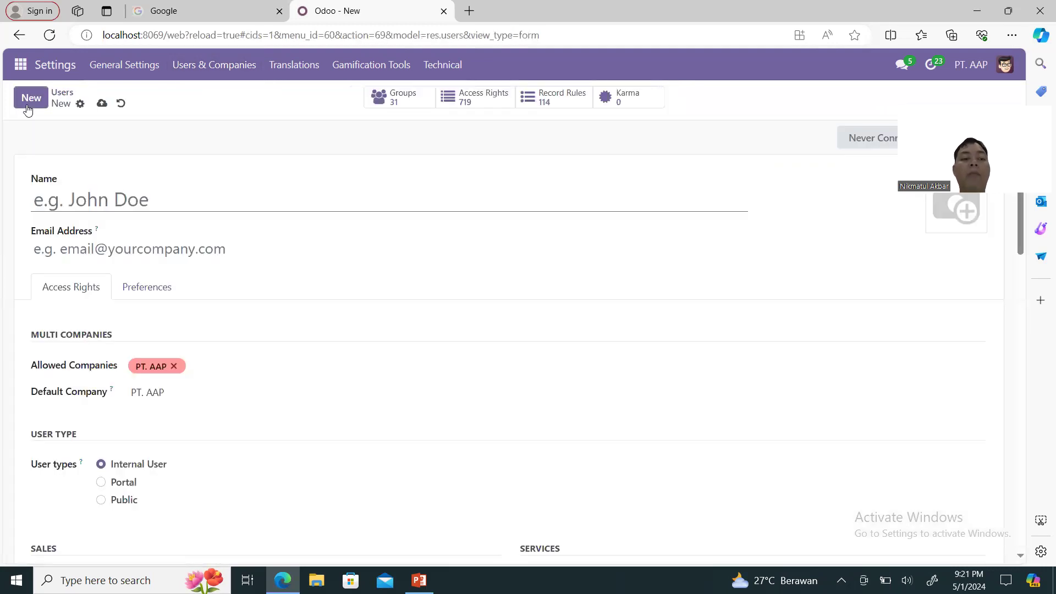
type("sALE")
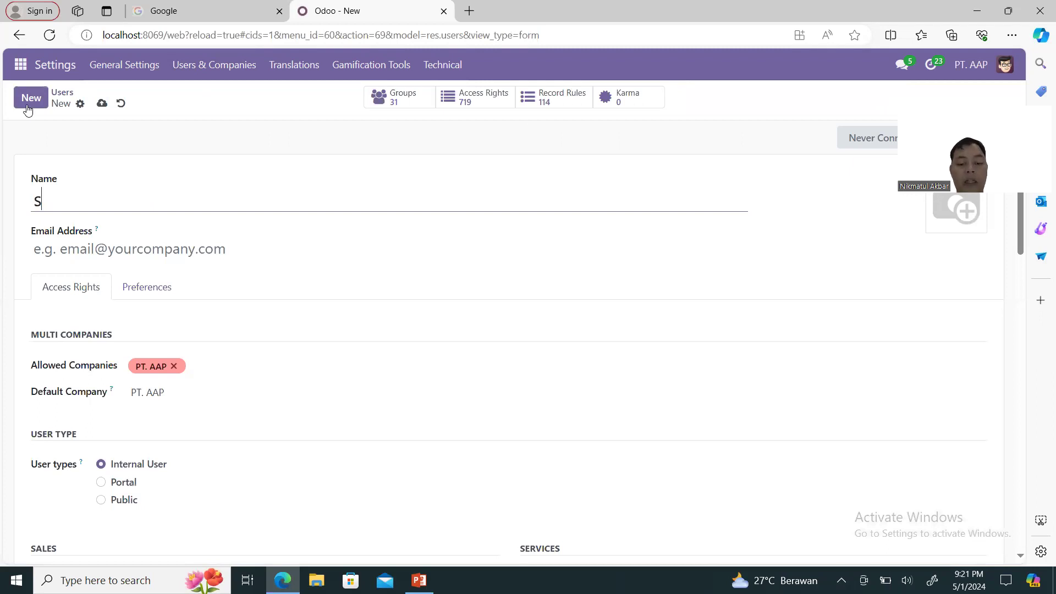
key("BackSpace")
key("BackSpace")
key("BackSpace")
key("BackSpace")
type("SALES")
left_click(143, 253)
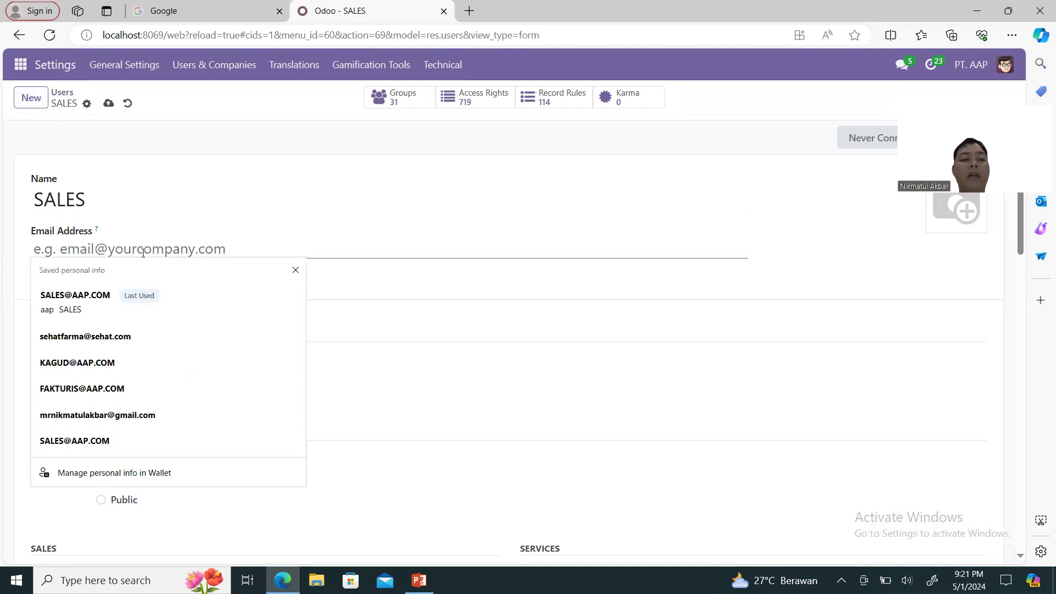
left_click(106, 308)
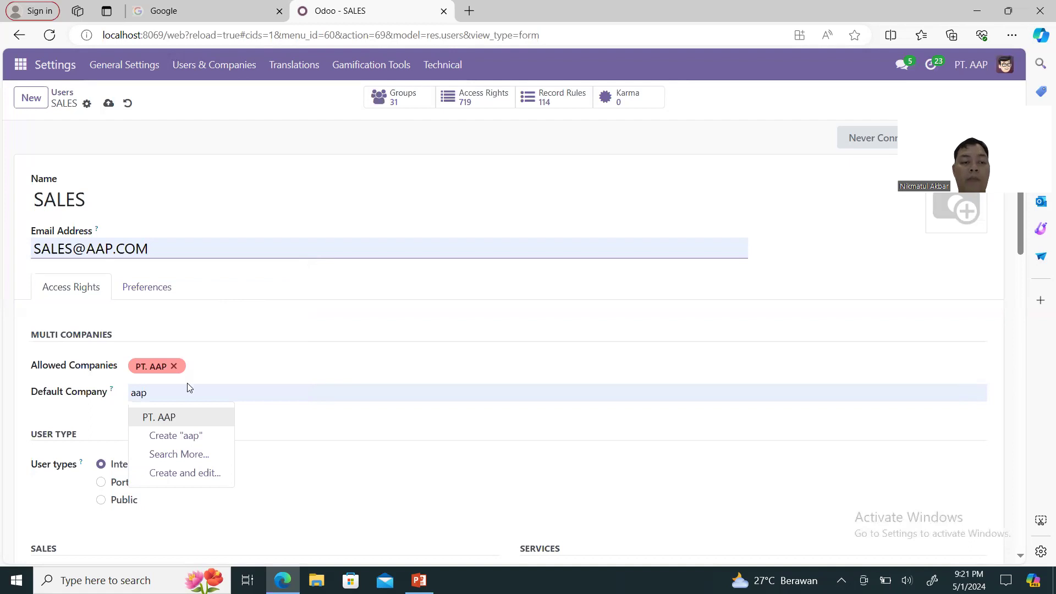
left_click(183, 424)
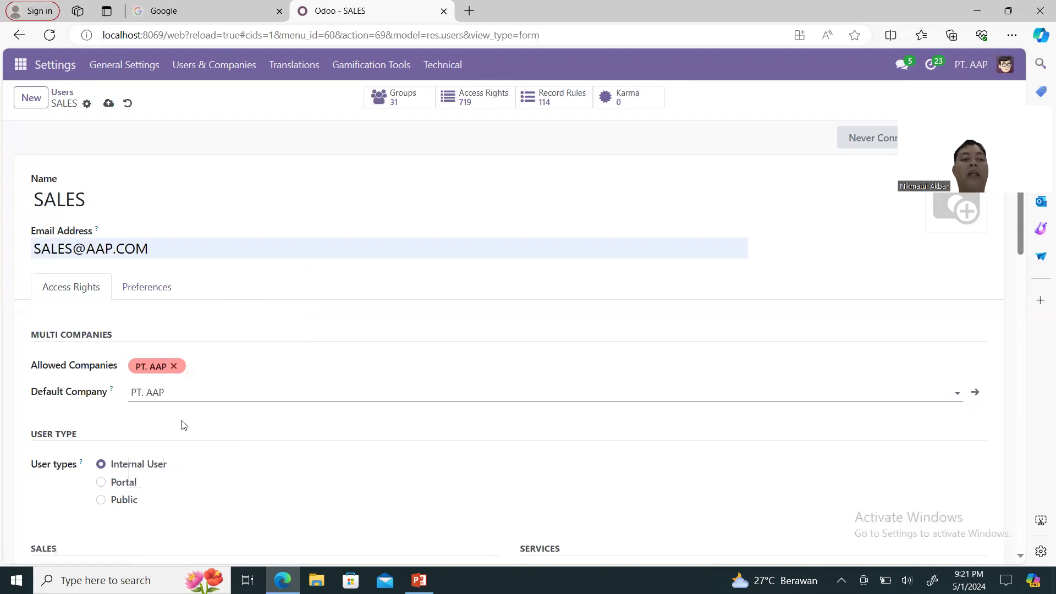
scroll(408, 323, "down", 4)
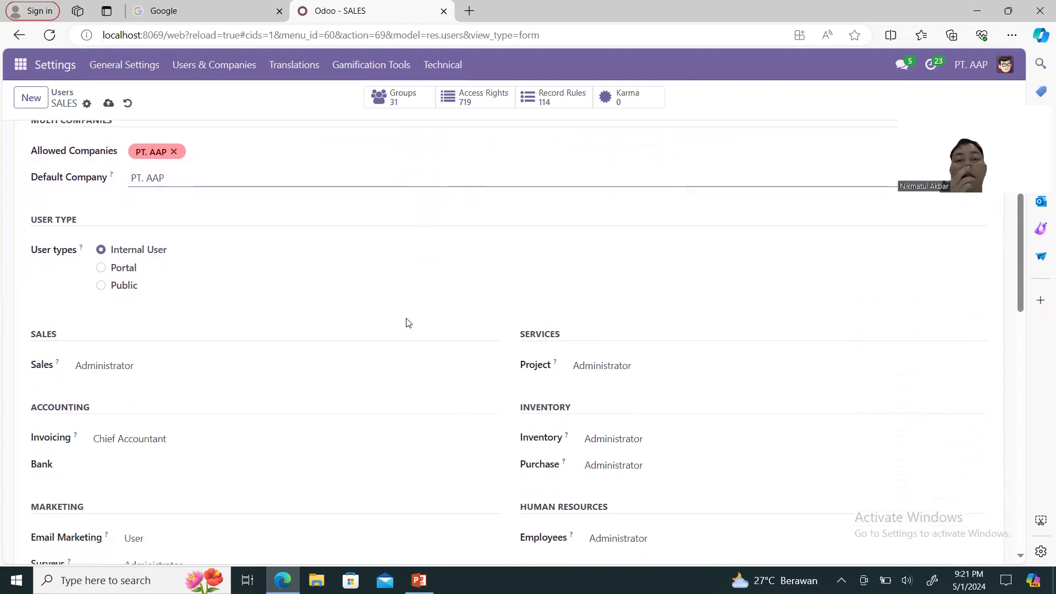
scroll(408, 322, "down", 4)
scroll(407, 322, "up", 2)
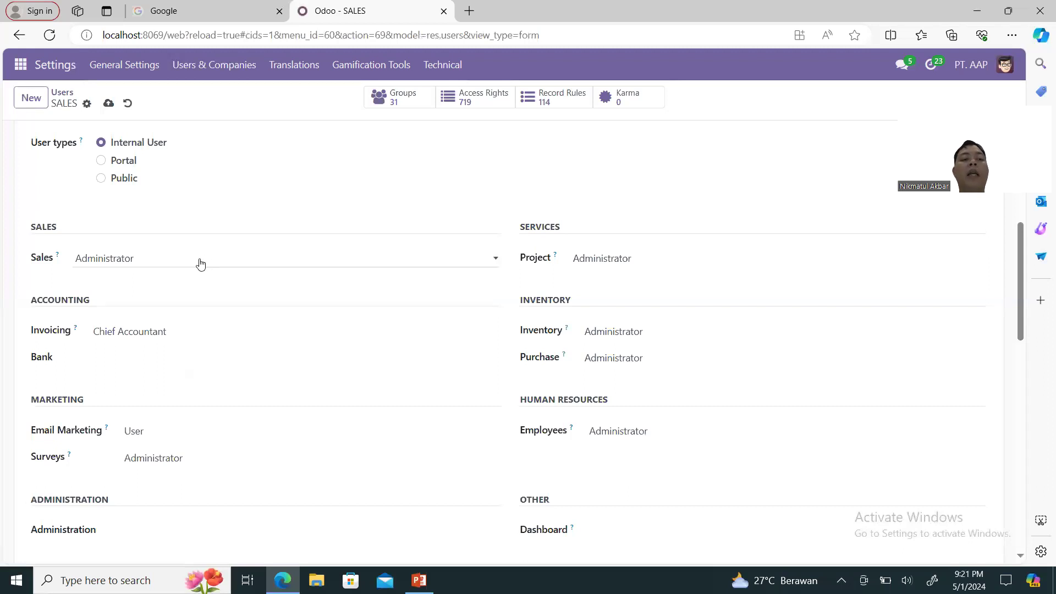
Clear the SALES user's Invoicing, Project, Inventory, Purchase and Surveys access levels.
left_click(156, 334)
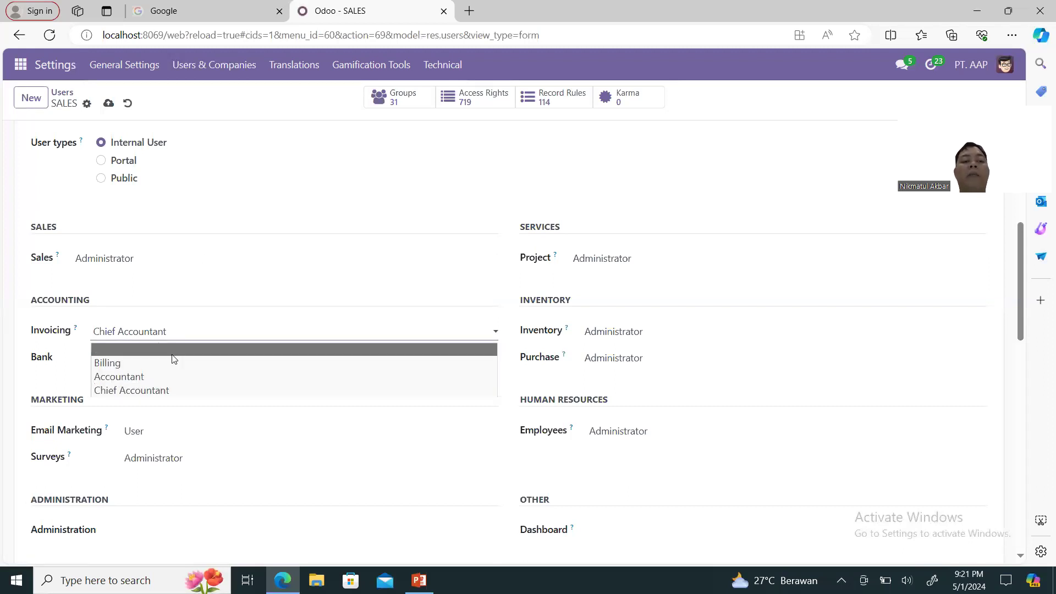
left_click(169, 352)
left_click(608, 266)
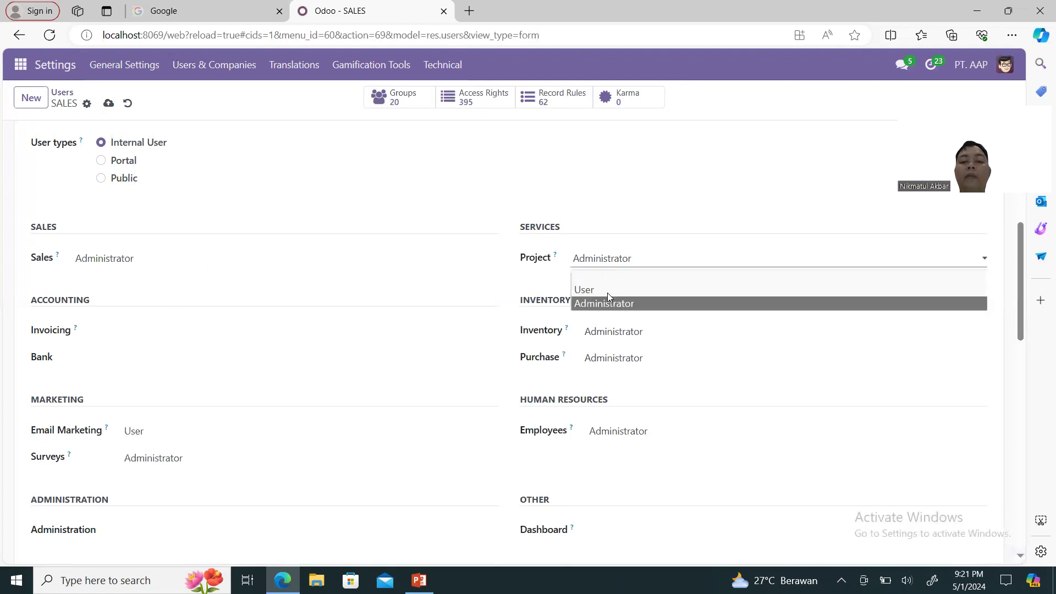
left_click(605, 277)
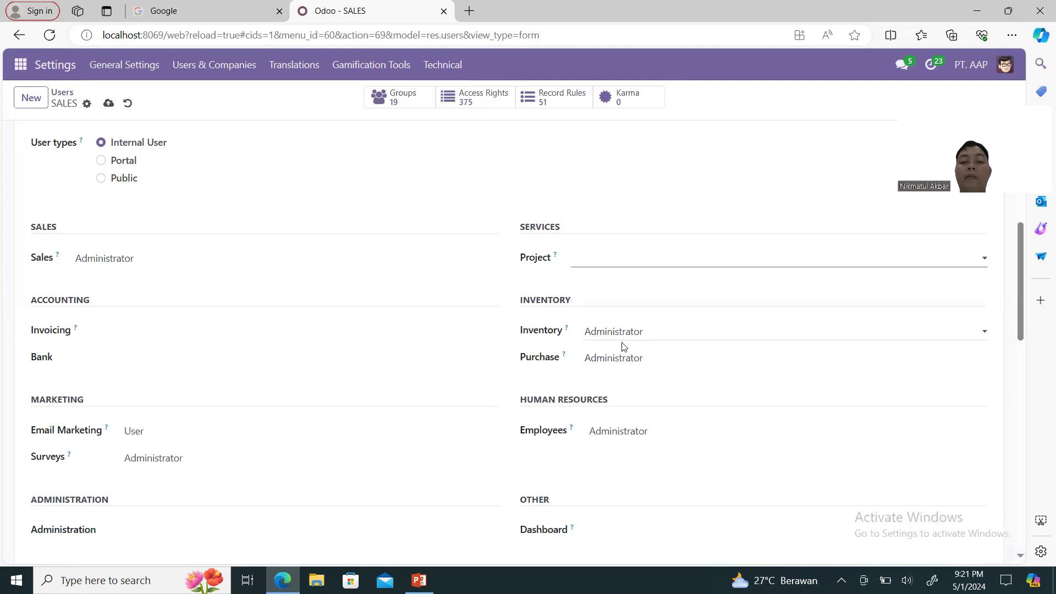
left_click(623, 336)
left_click(623, 345)
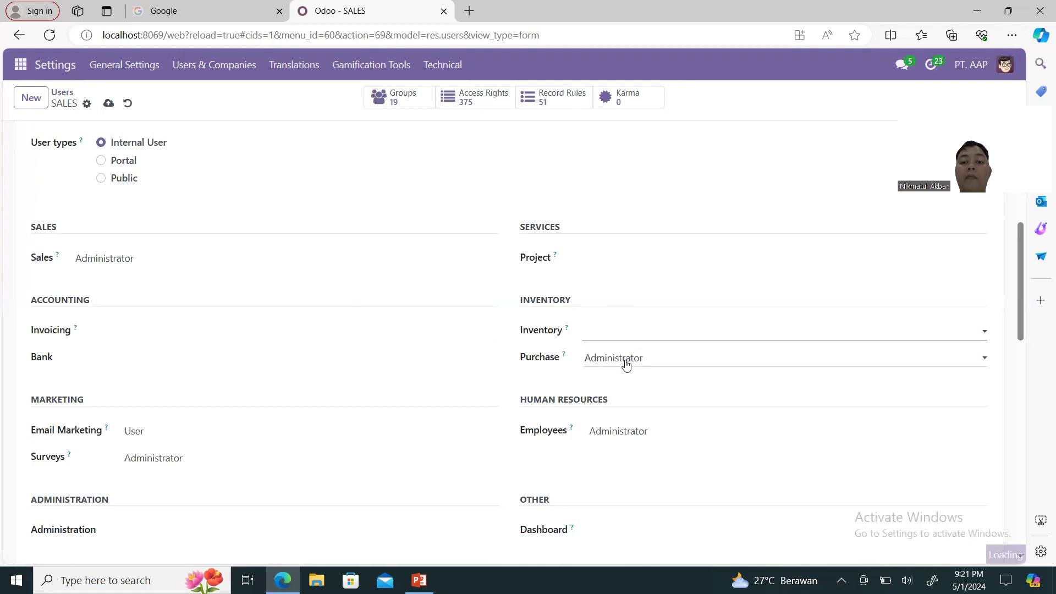
right_click(626, 362)
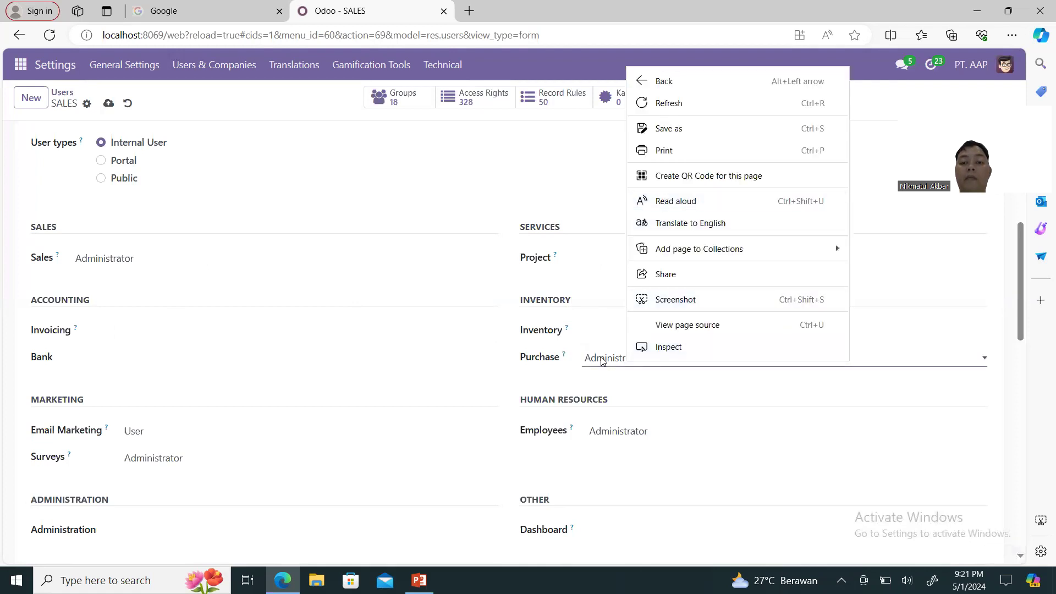
left_click(602, 364)
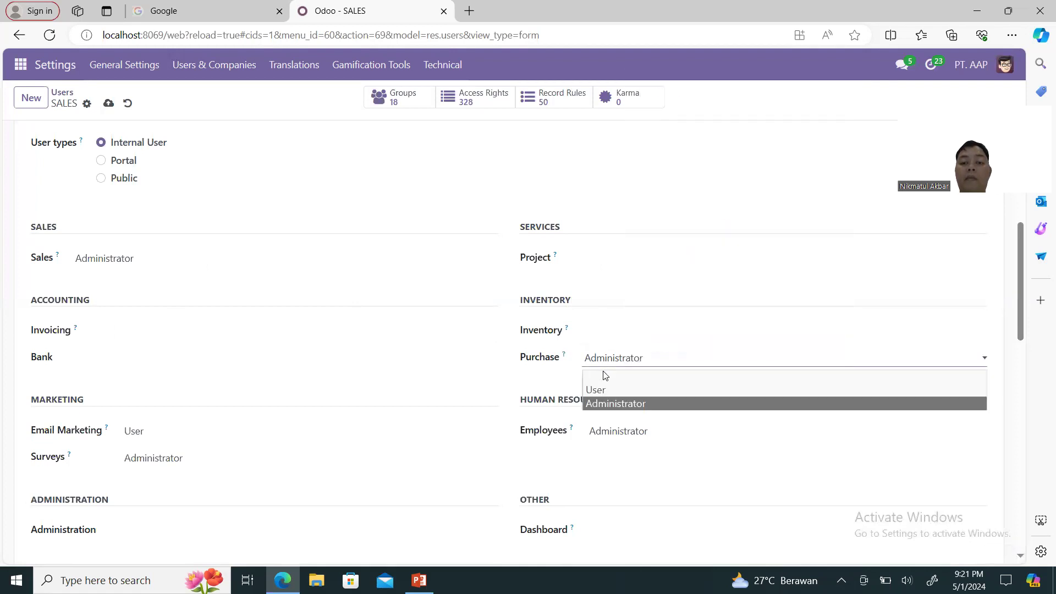
left_click(603, 374)
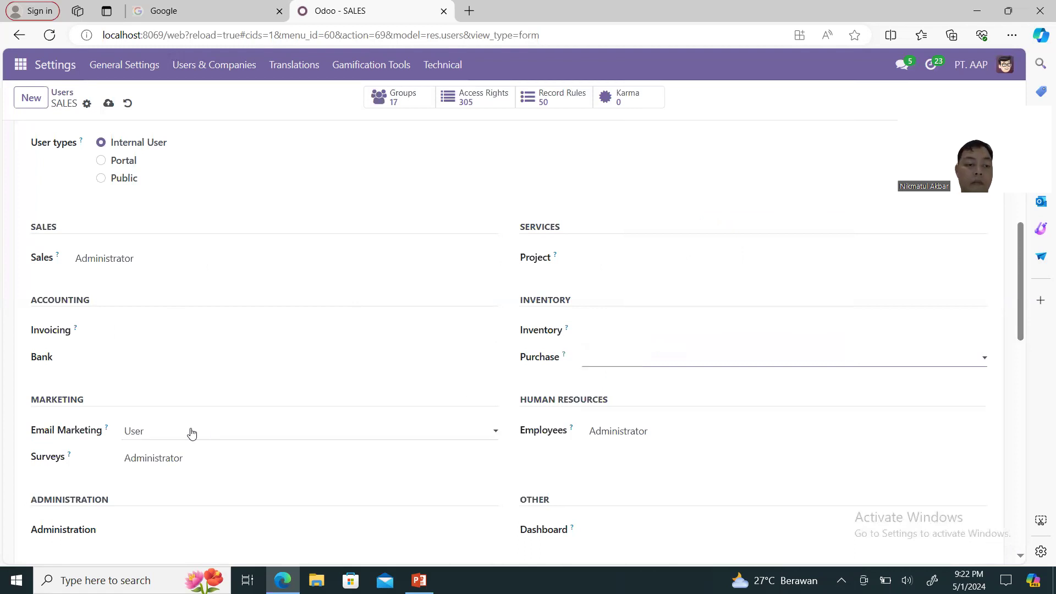
left_click(197, 460)
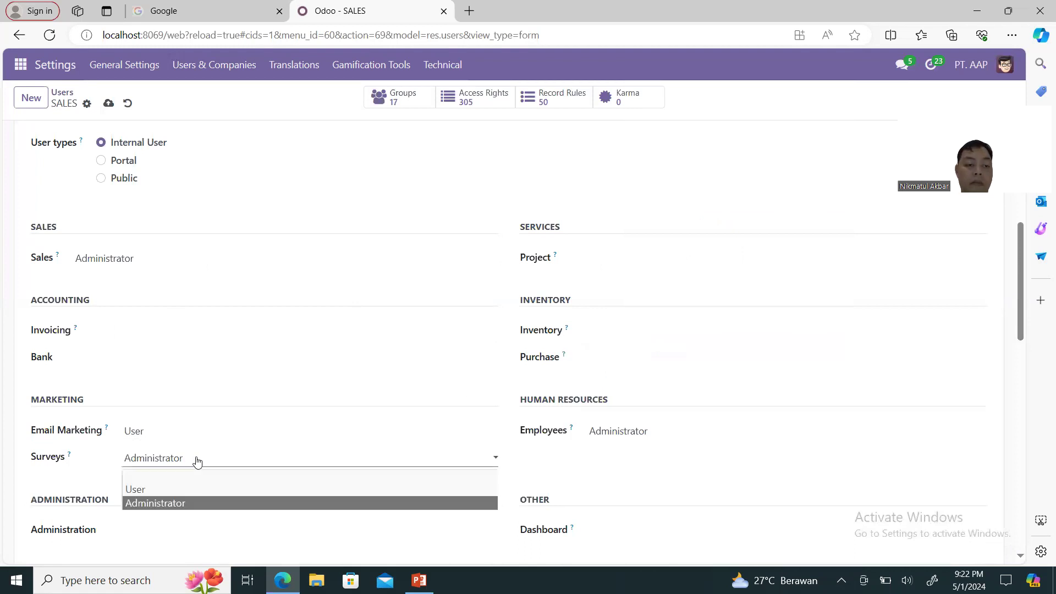
left_click(196, 473)
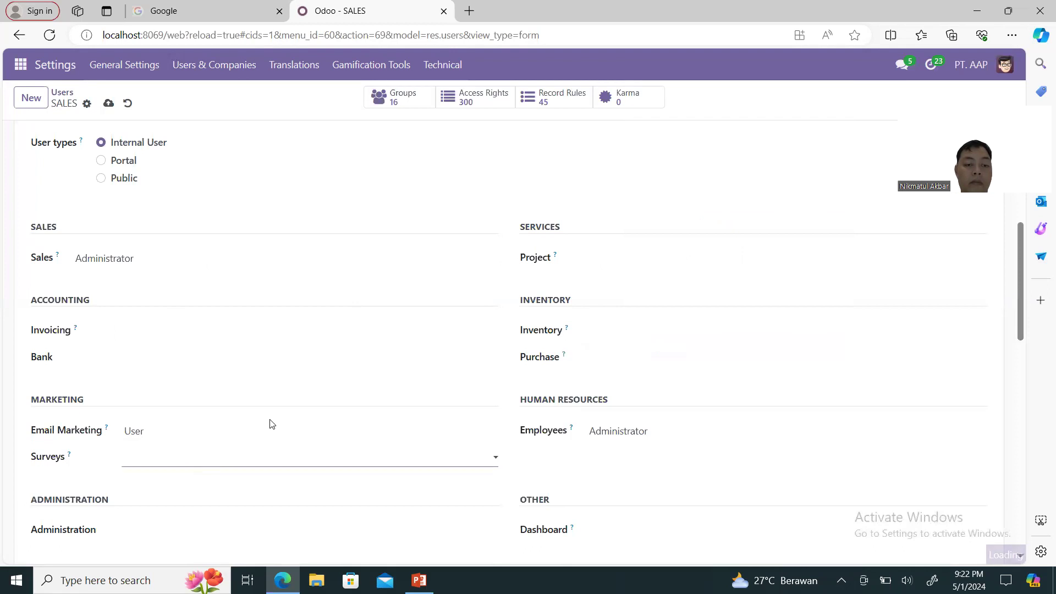
Clear the Employees access, review the Technical options, and save the SALES user.
scroll(282, 436, "down", 2)
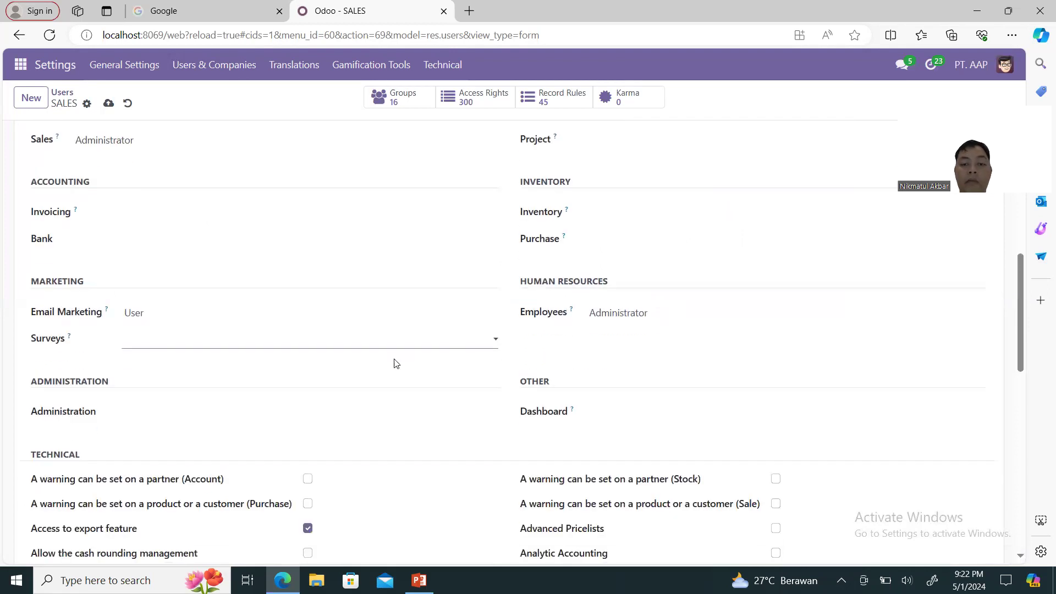
left_click(630, 317)
left_click(630, 332)
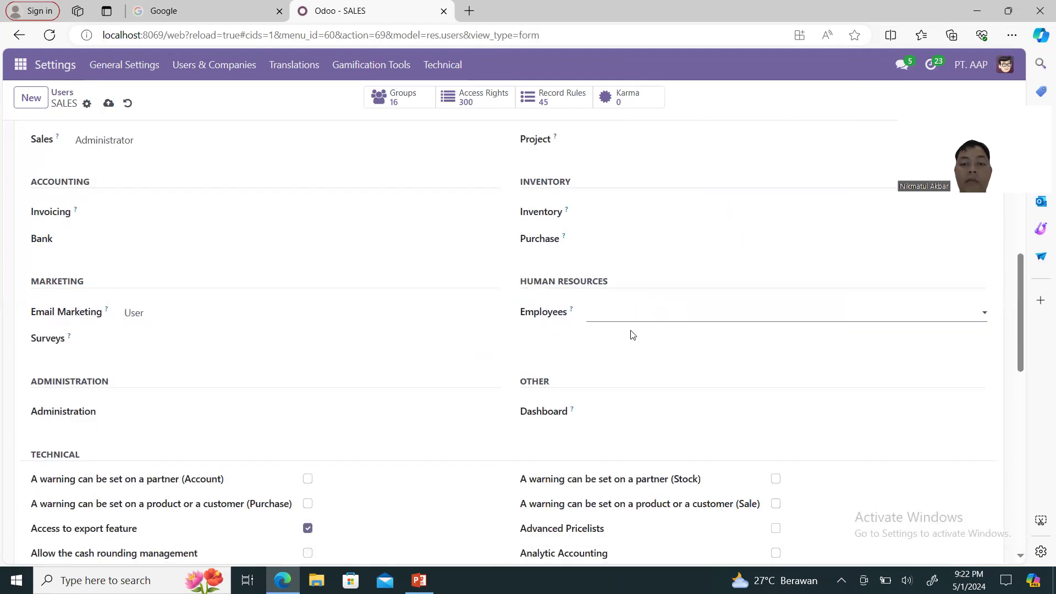
scroll(618, 369, "down", 9)
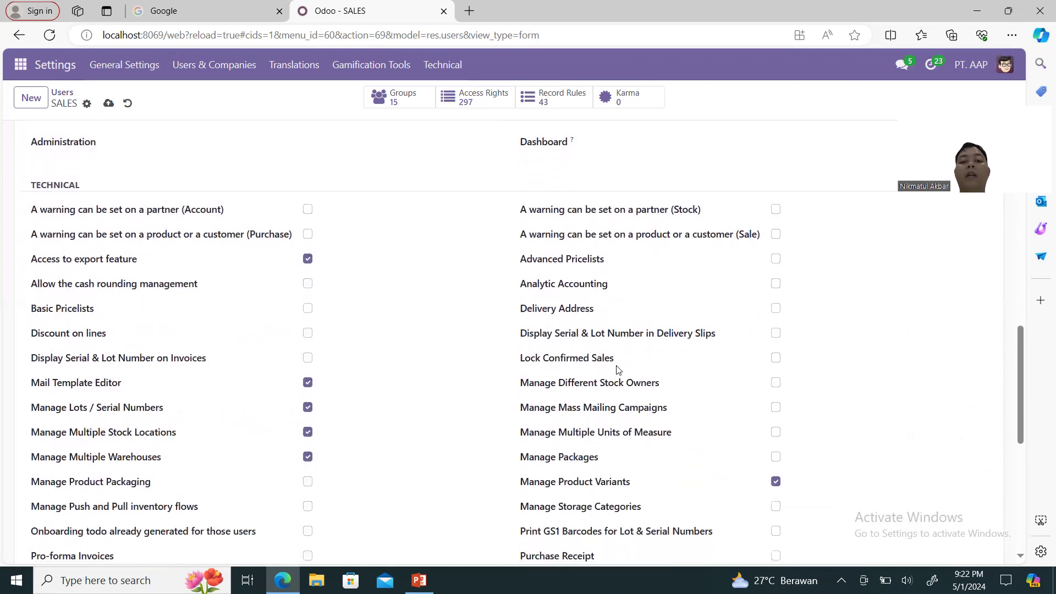
scroll(618, 361, "down", 3)
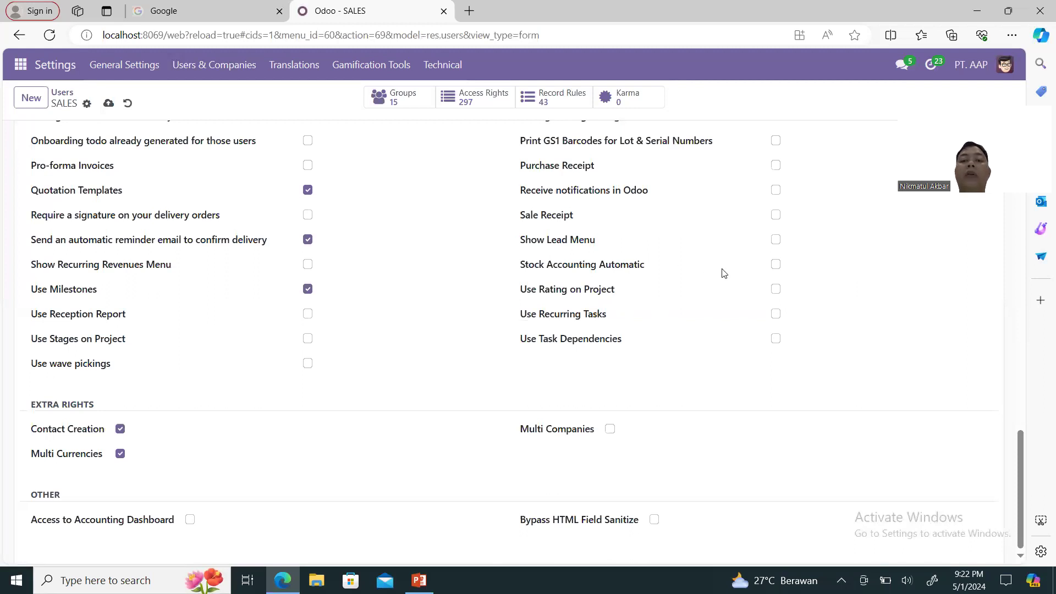
left_click(775, 265)
scroll(629, 260, "up", 10)
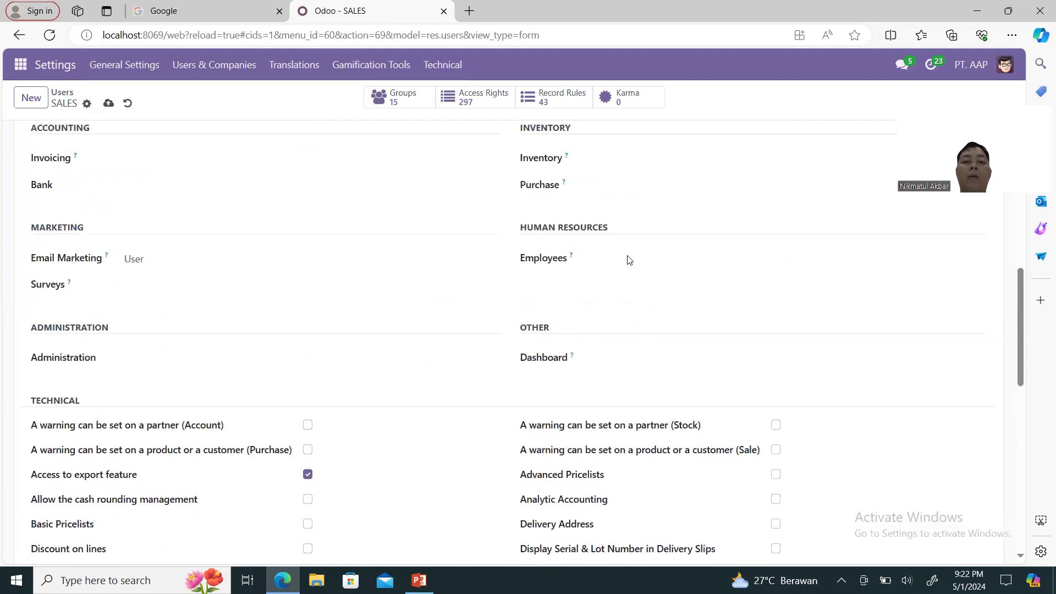
scroll(630, 260, "up", 8)
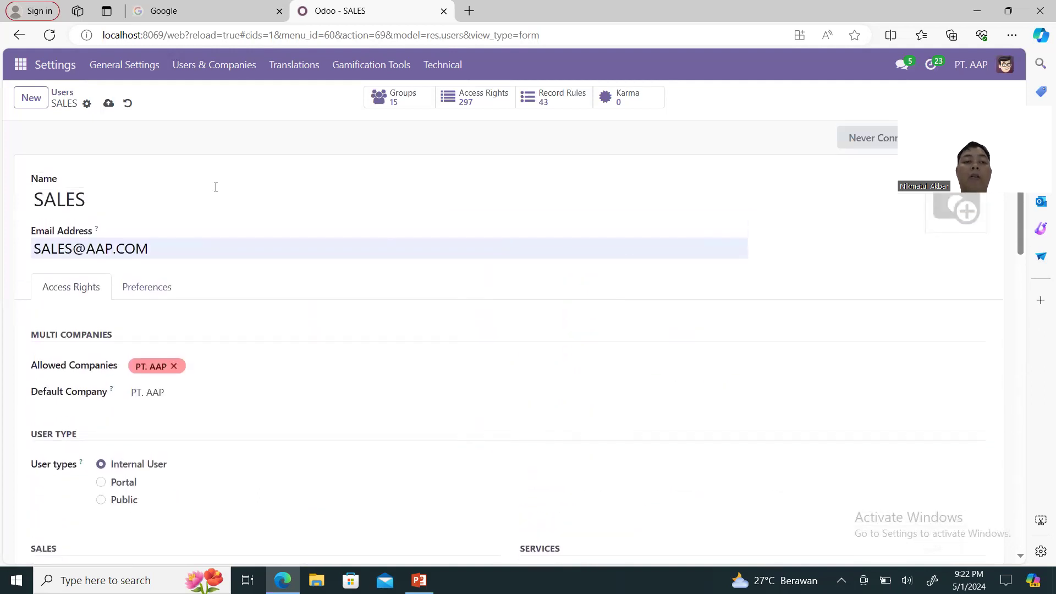
left_click(108, 106)
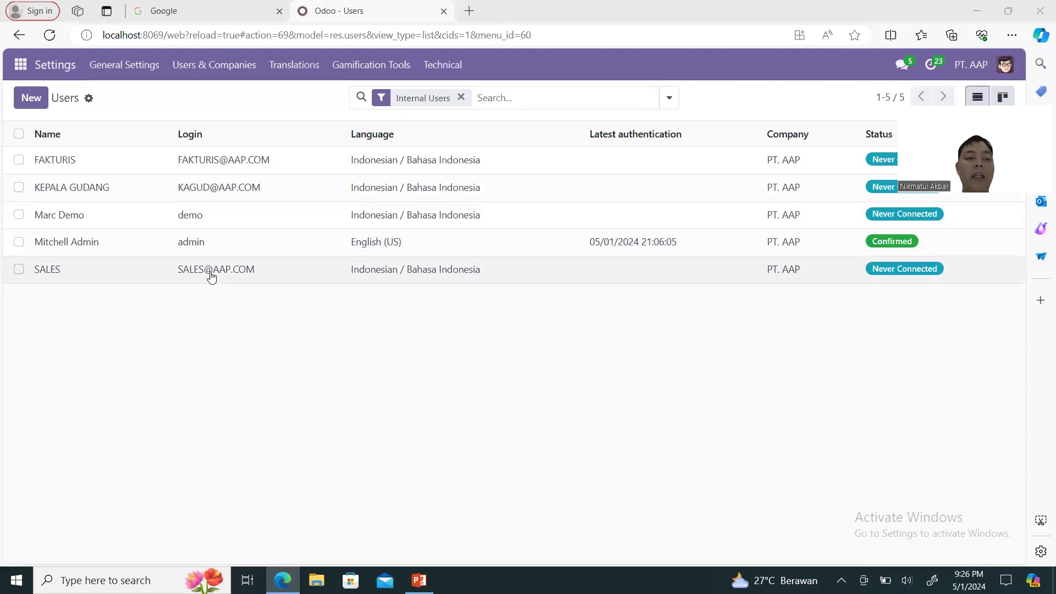
left_click(231, 160)
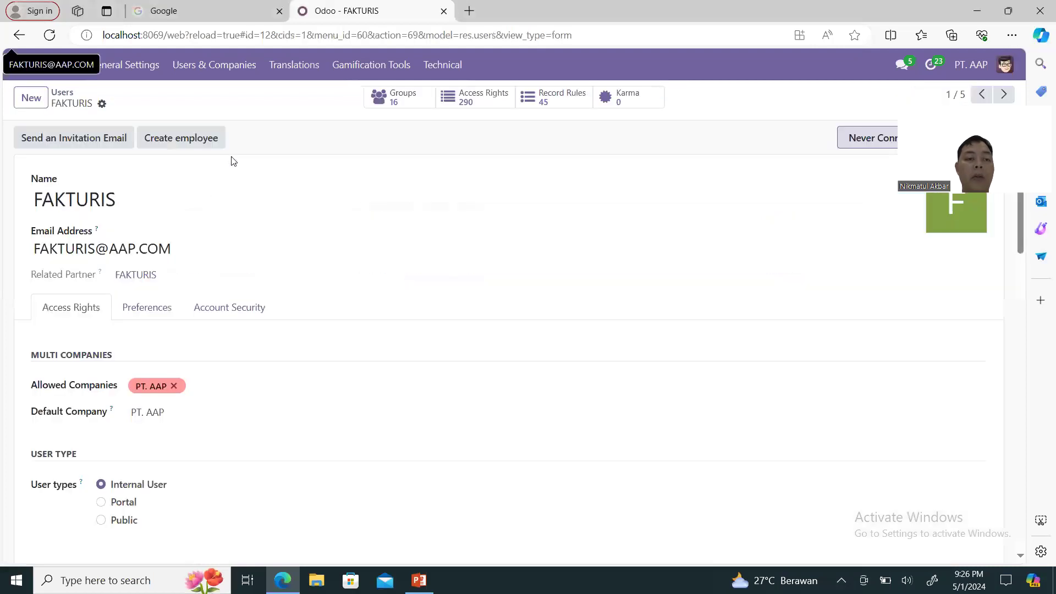
scroll(286, 321, "down", 5)
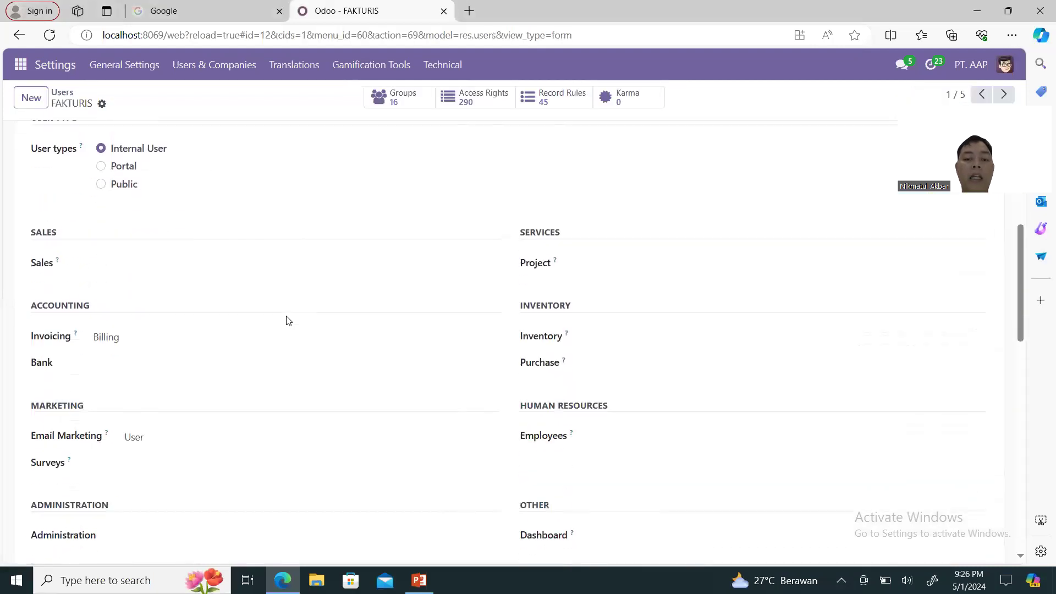
scroll(286, 321, "down", 2)
scroll(286, 321, "up", 1)
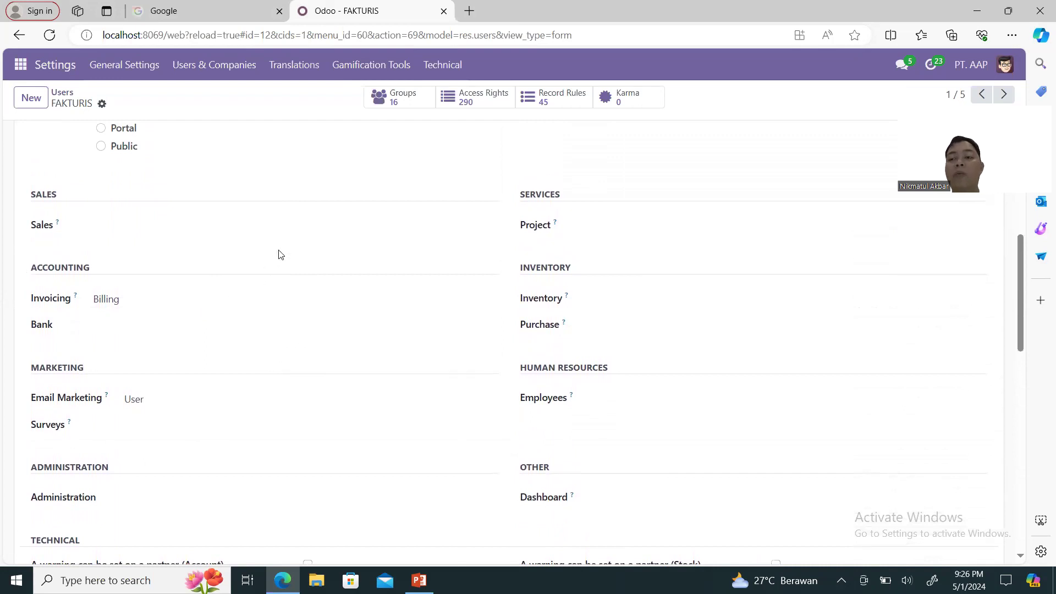
left_click(294, 304)
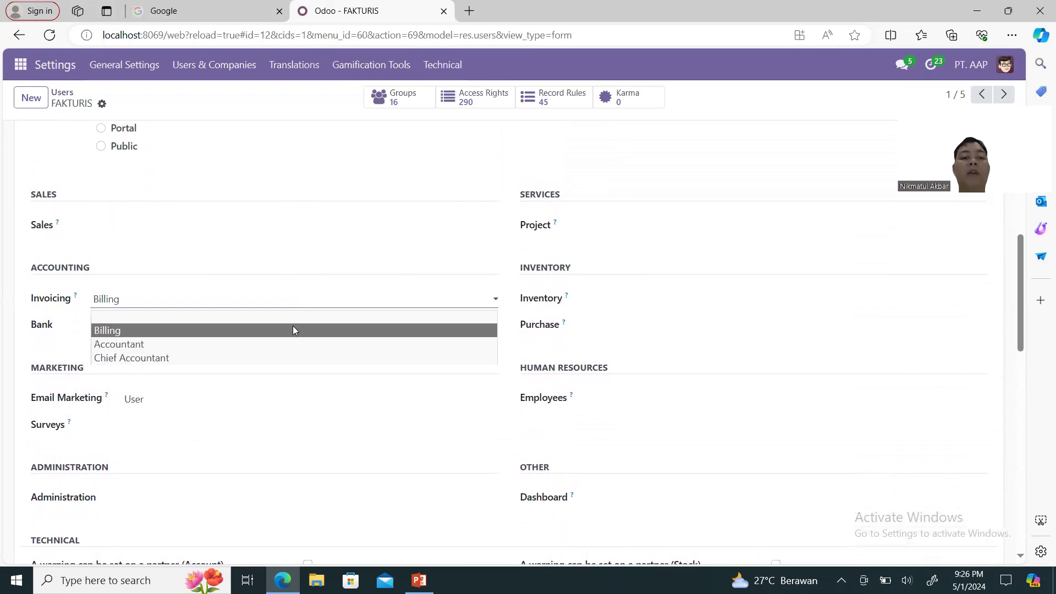
left_click(293, 330)
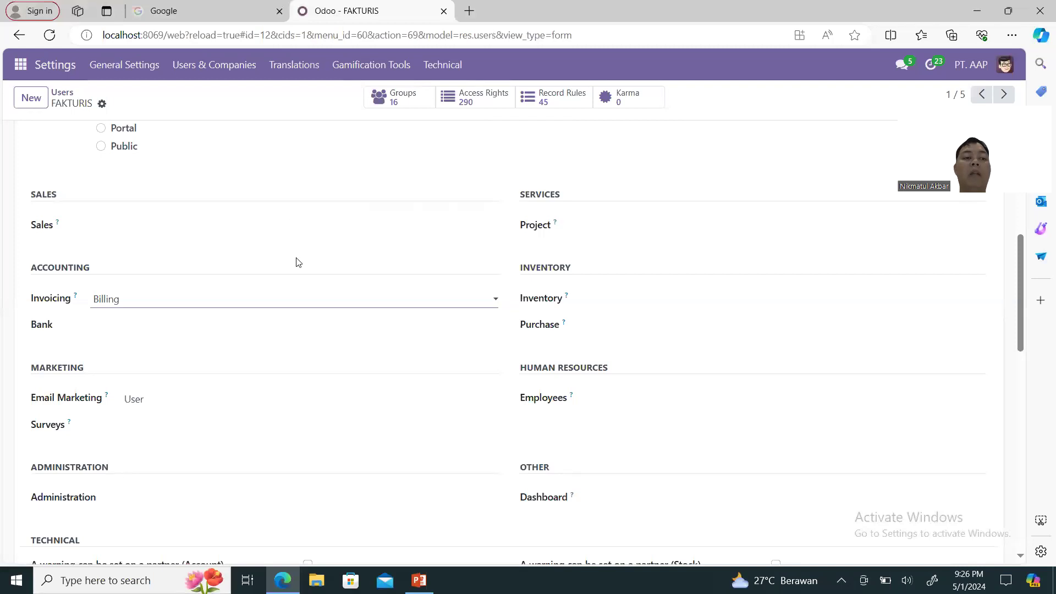
scroll(295, 262, "up", 5)
left_click(228, 67)
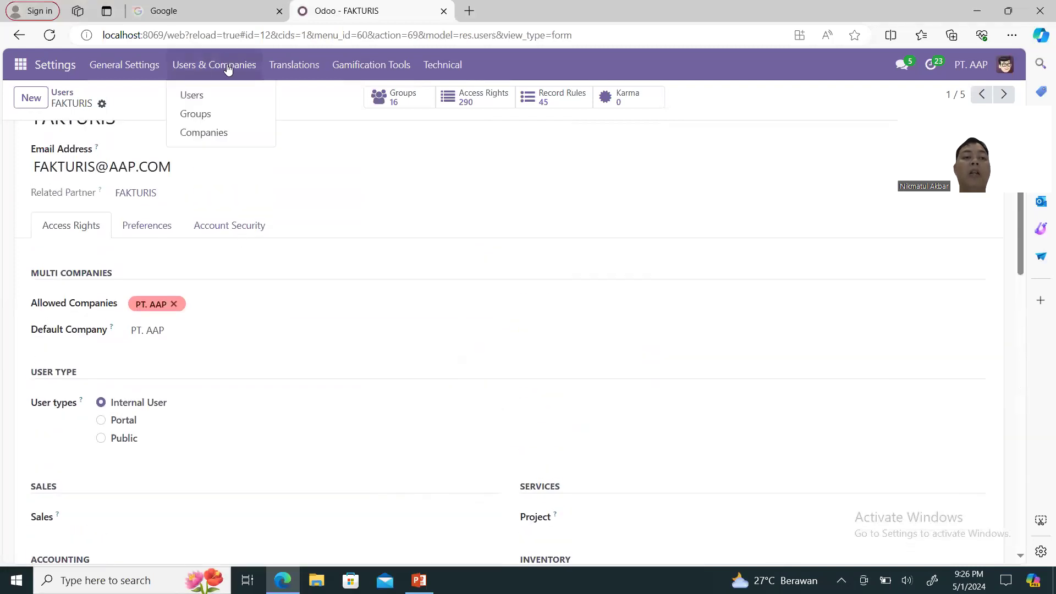
left_click(202, 96)
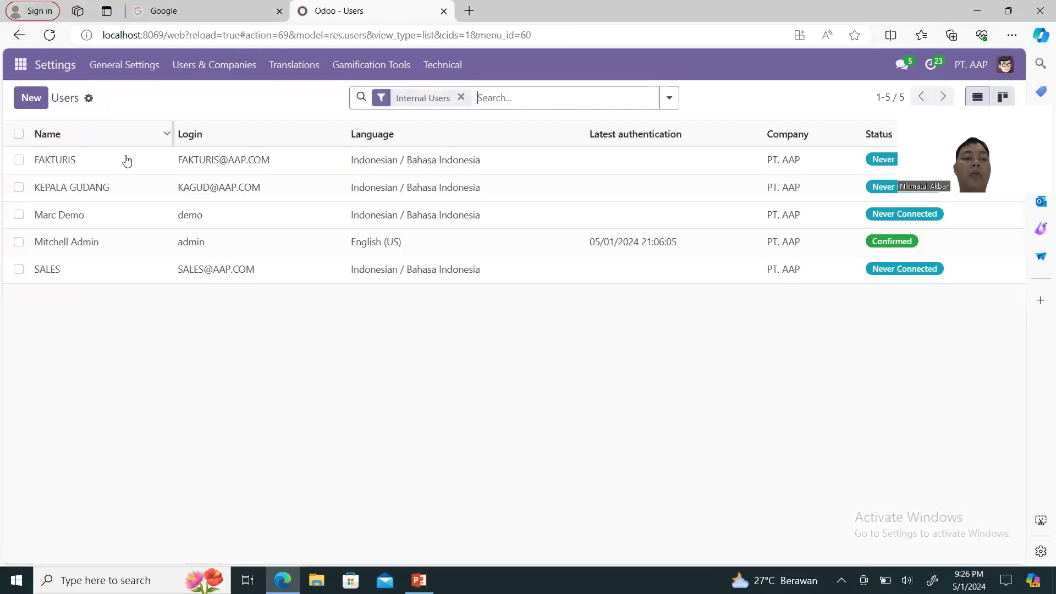
left_click(110, 187)
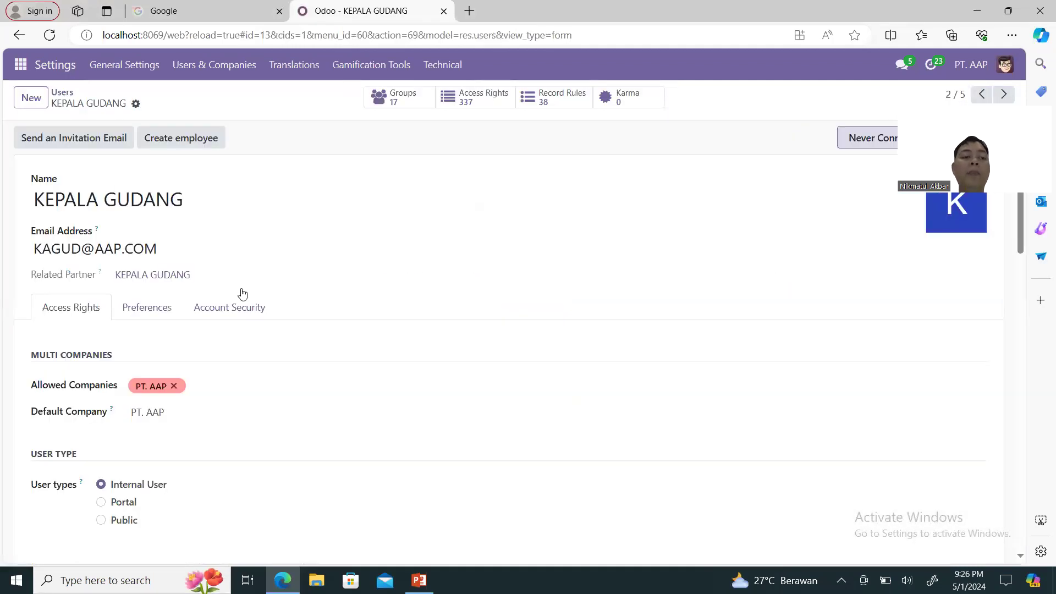
scroll(314, 342, "down", 5)
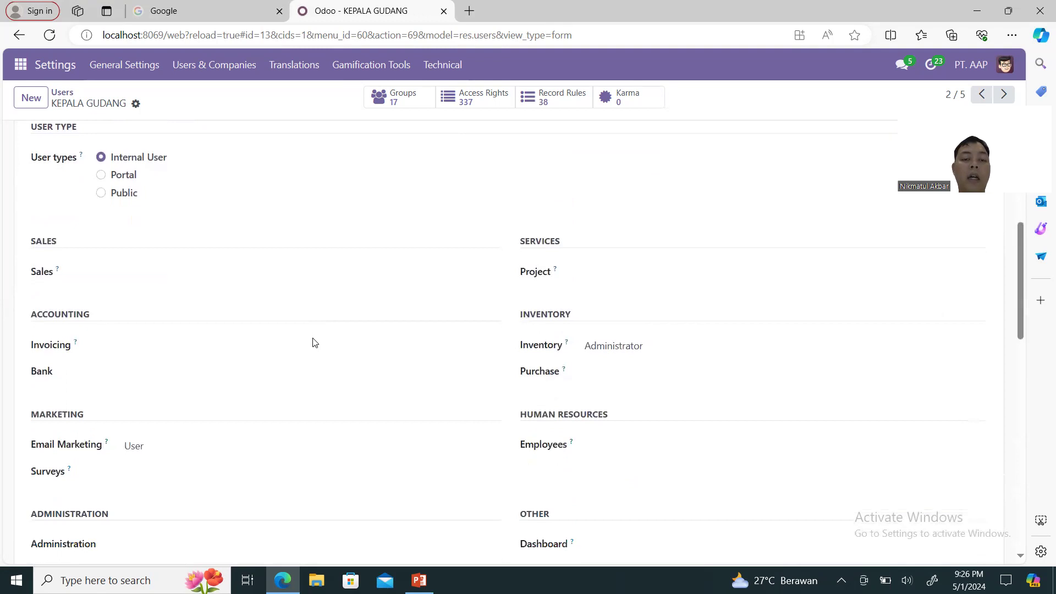
scroll(315, 342, "down", 2)
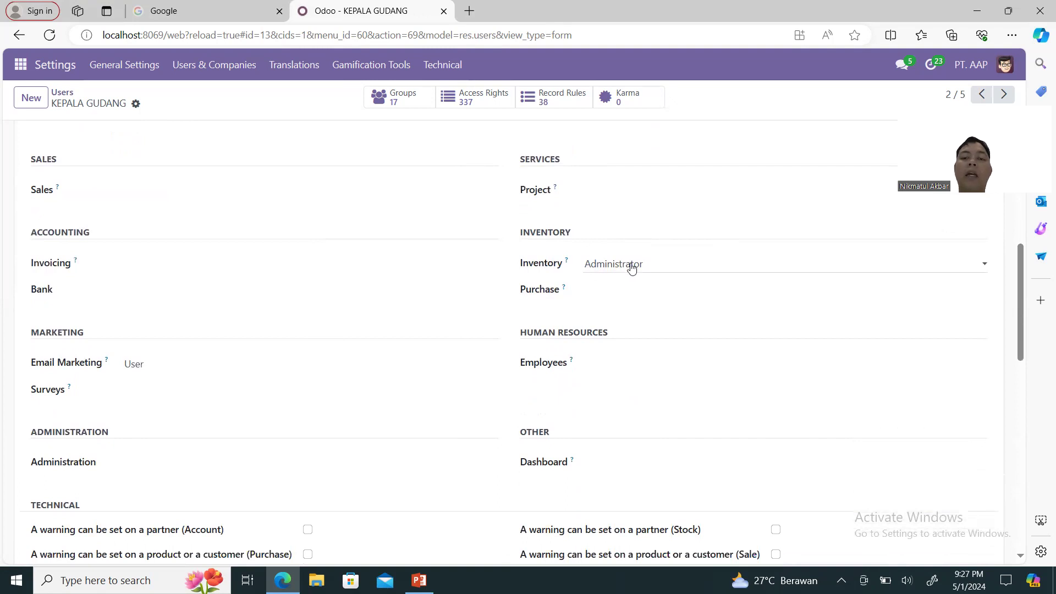
scroll(629, 266, "down", 12)
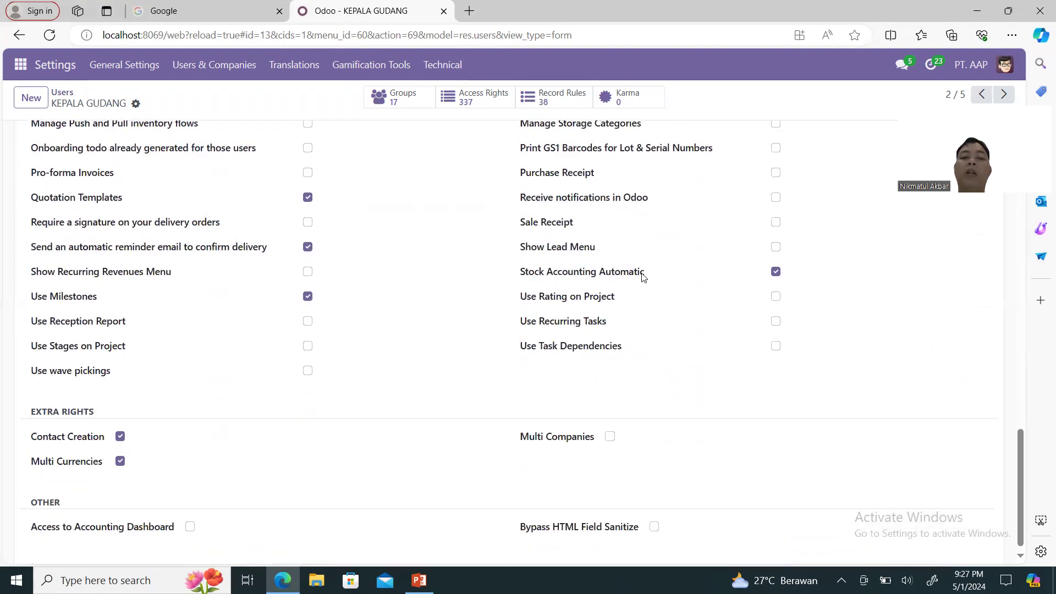
scroll(410, 224, "up", 15)
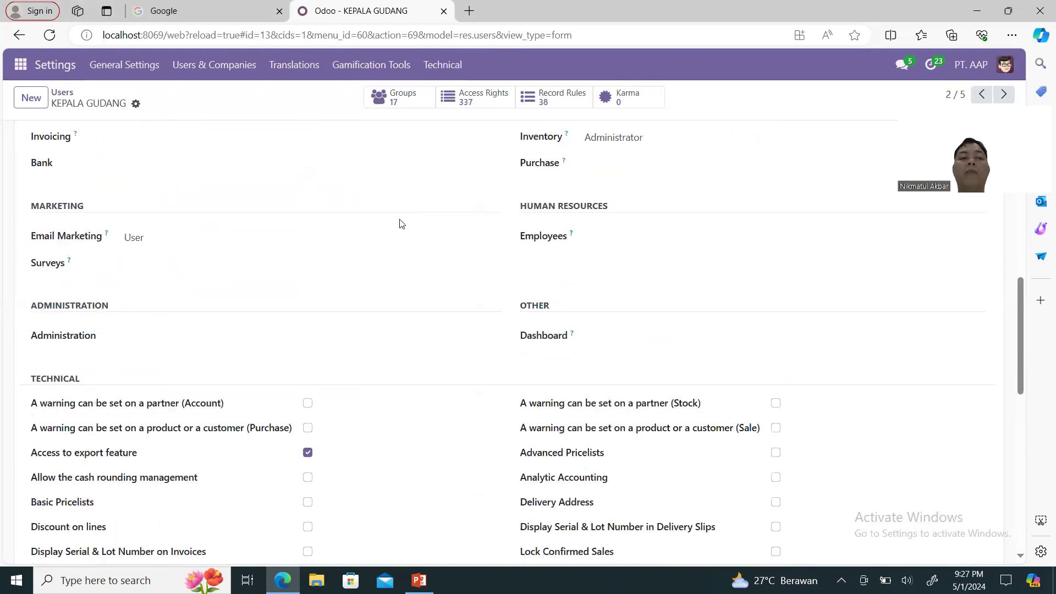
left_click(184, 66)
left_click(199, 99)
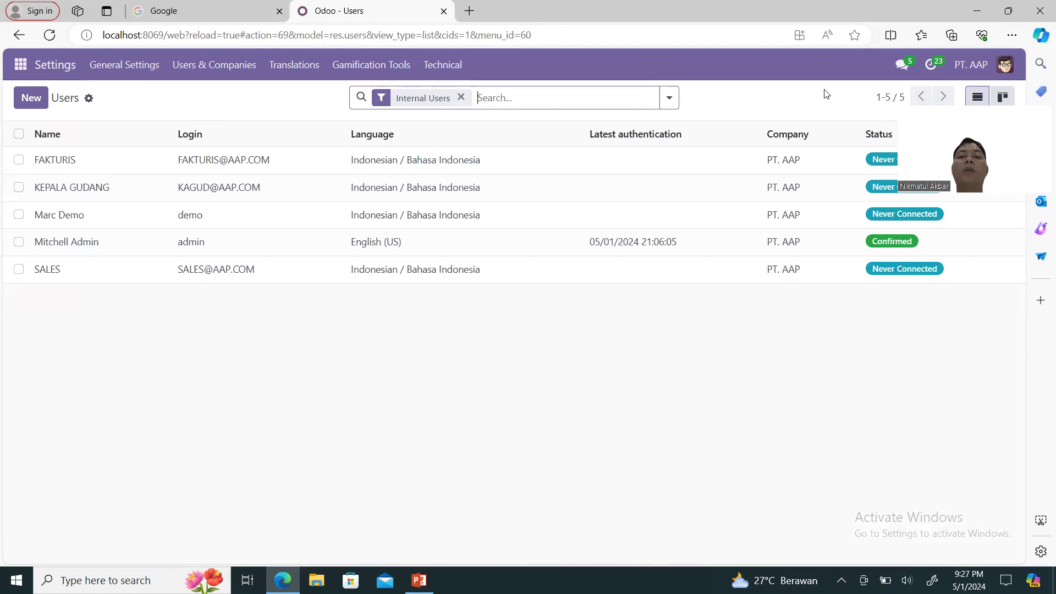
Log out and sign back in as the administrator.
left_click(1003, 68)
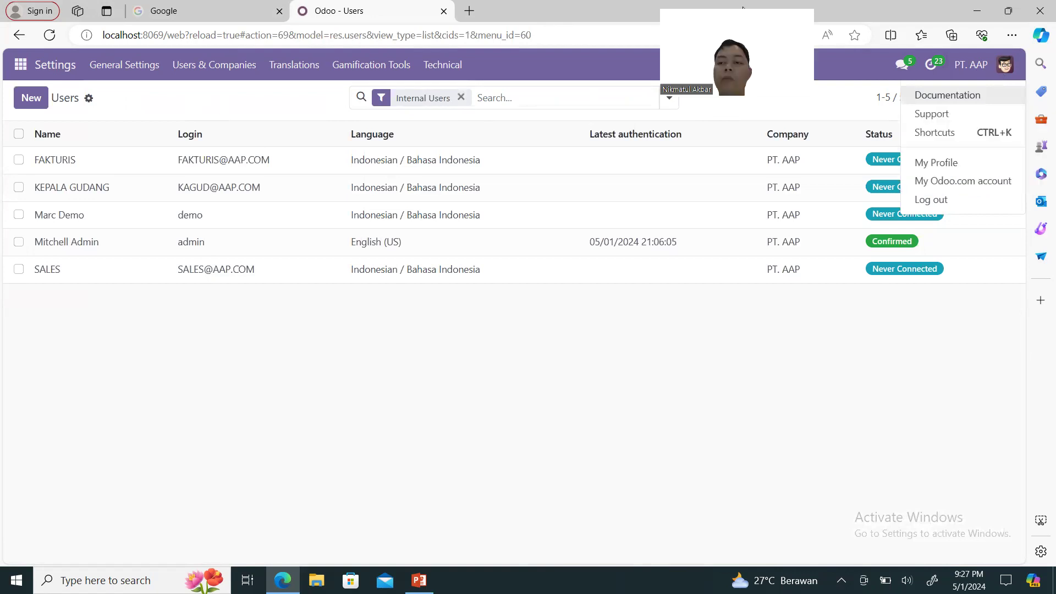
left_click(952, 199)
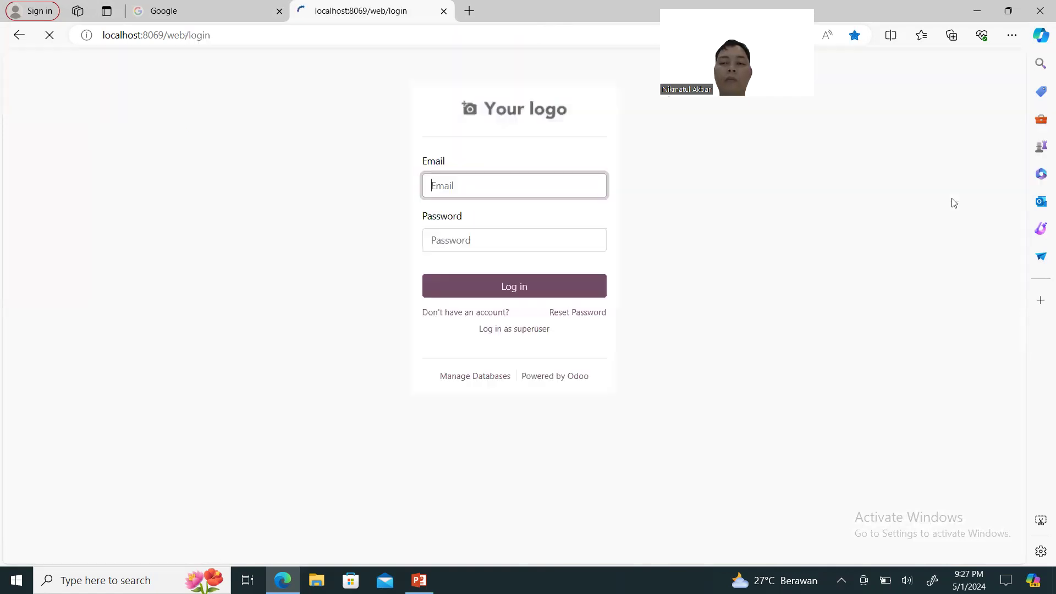
left_click(498, 291)
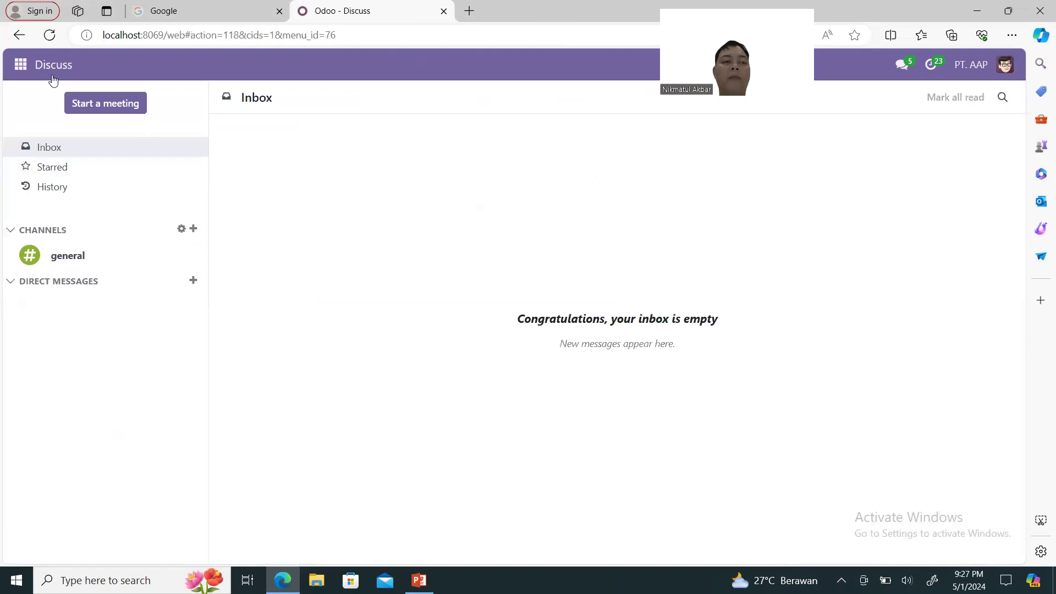
Go to Settings > Users & Companies > Users to list the internal users.
left_click(23, 70)
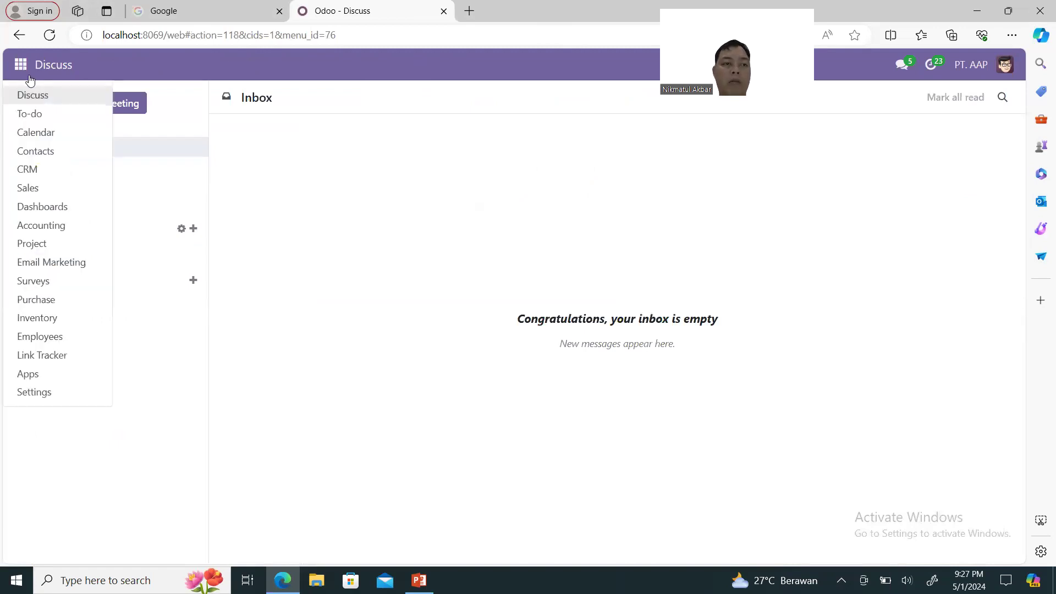
left_click(26, 73)
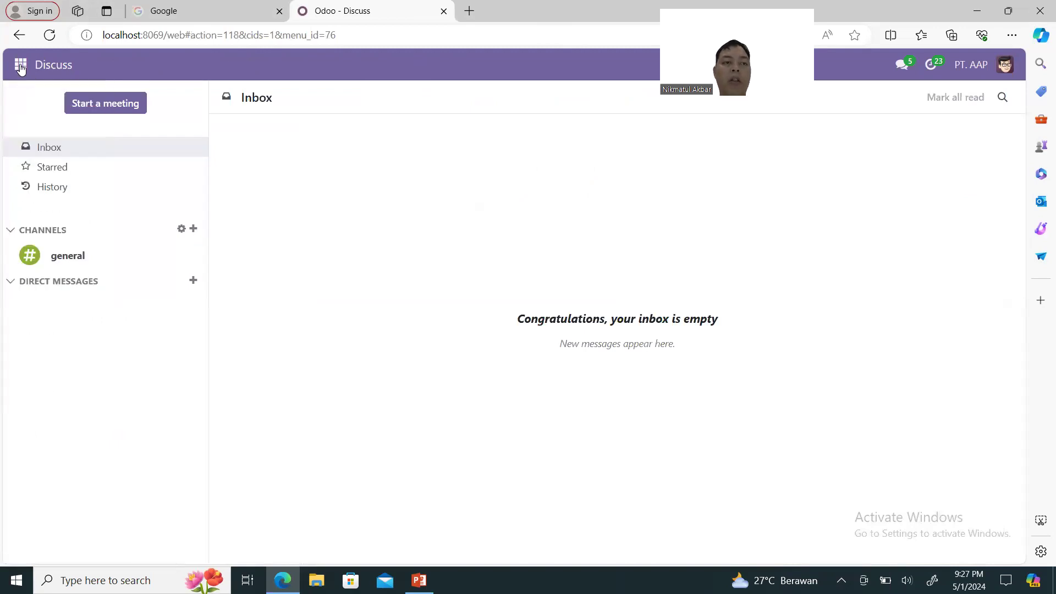
left_click(24, 68)
left_click(71, 396)
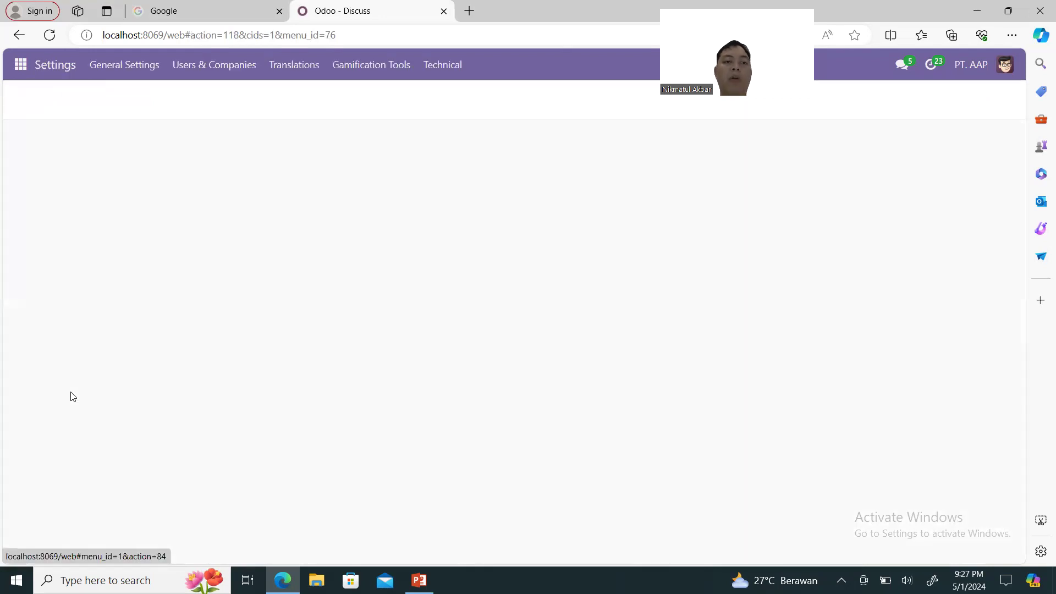
left_click(223, 76)
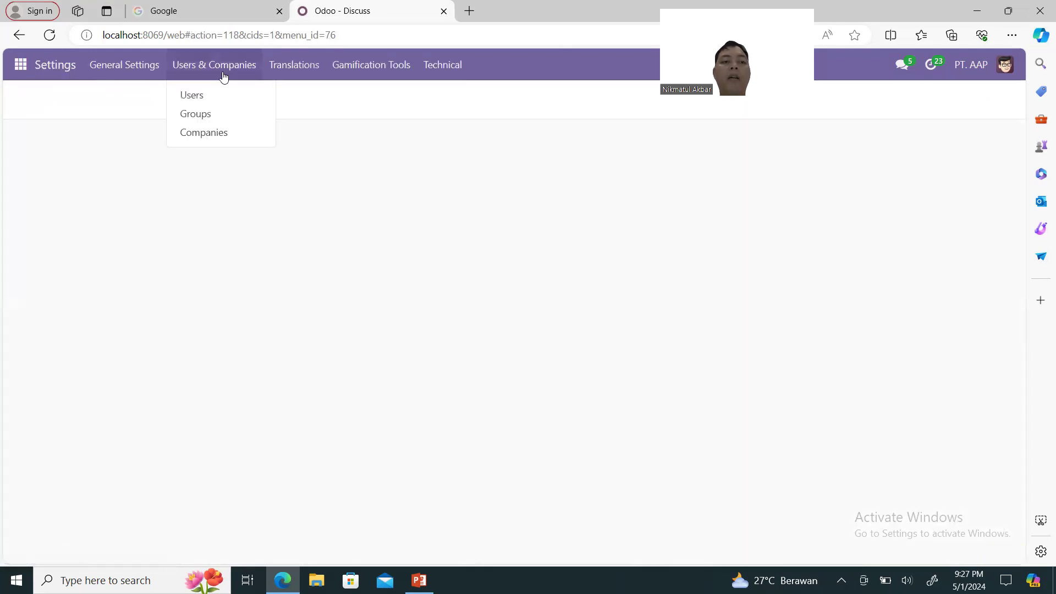
left_click(220, 97)
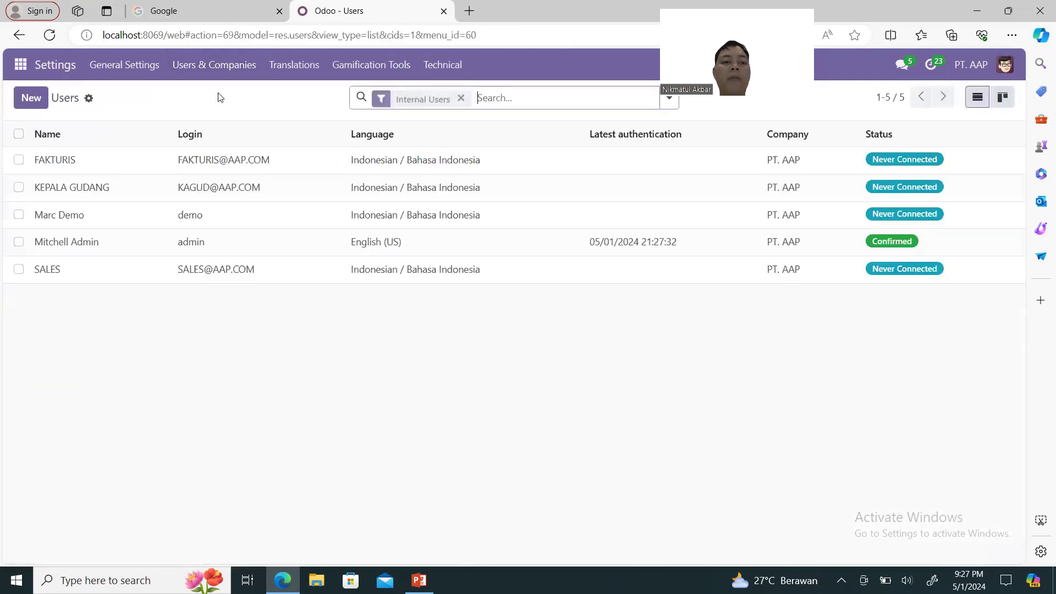
Select the FAKTURIS, KEPALA GUDANG and SALES users and open Change Password.
left_click(19, 161)
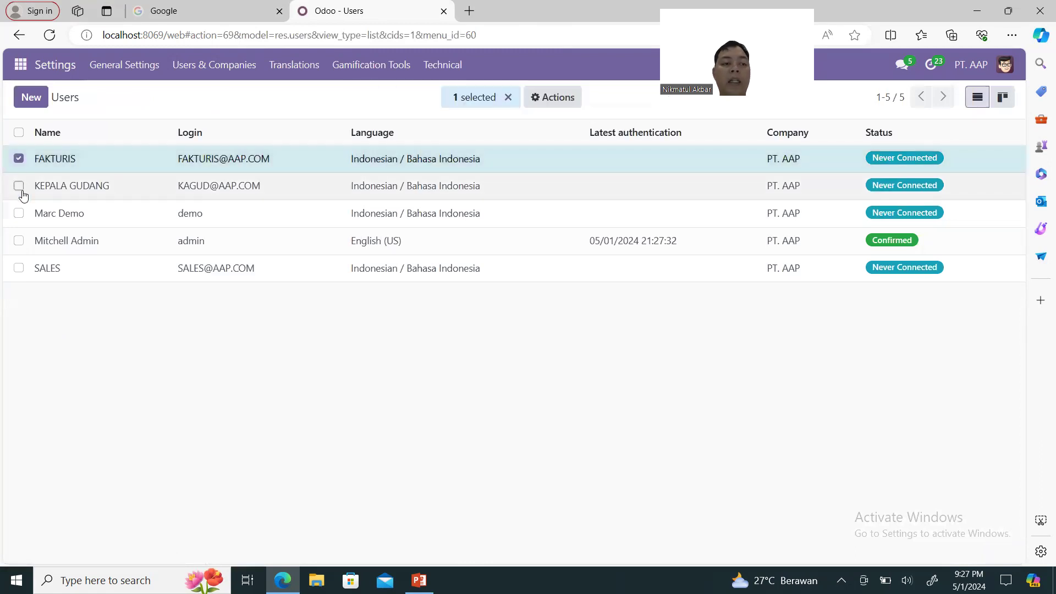
left_click(18, 186)
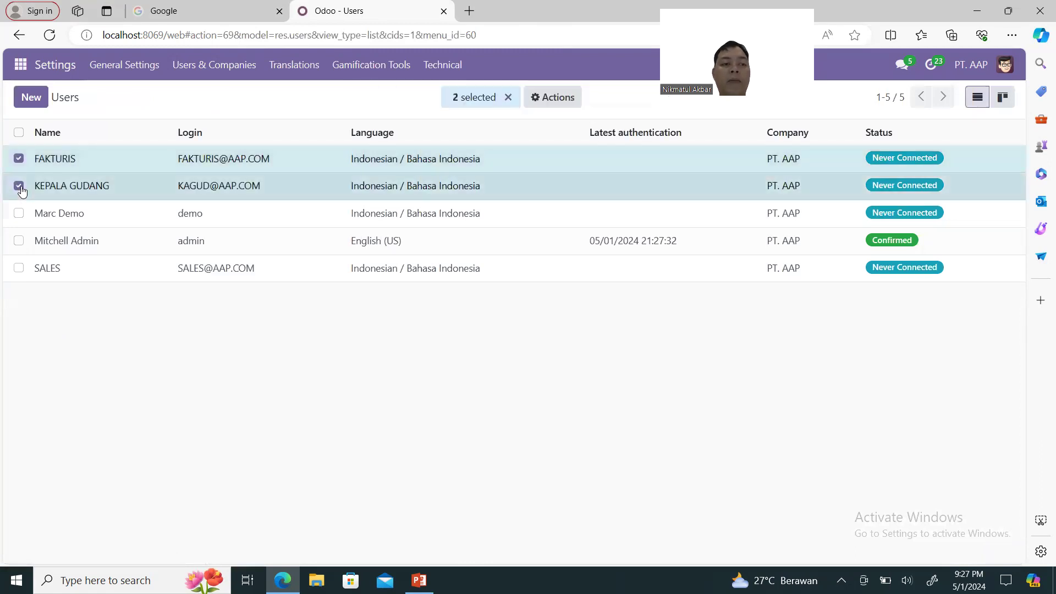
left_click(20, 269)
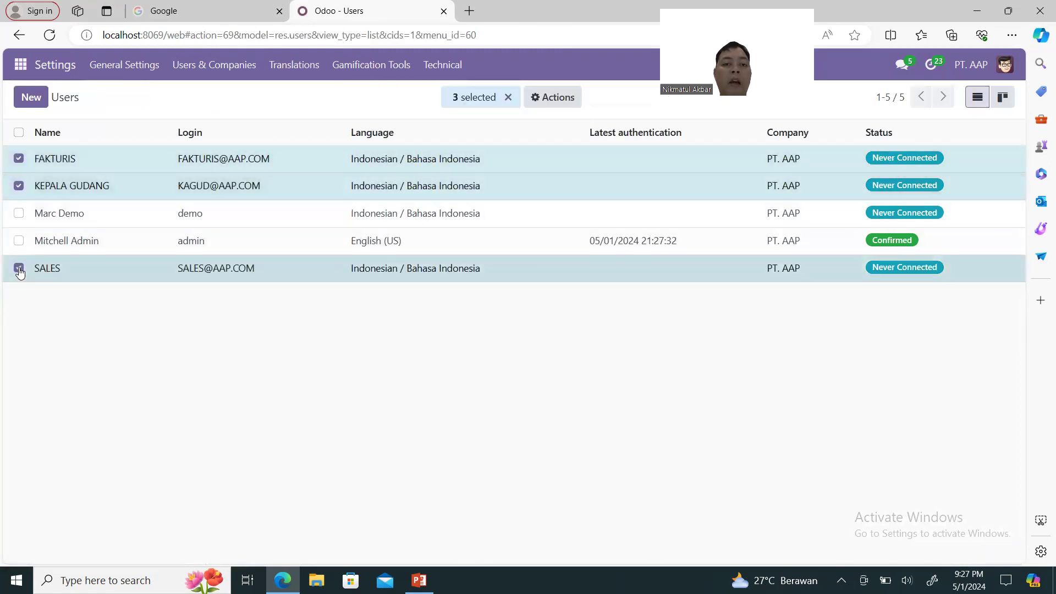
left_click(540, 102)
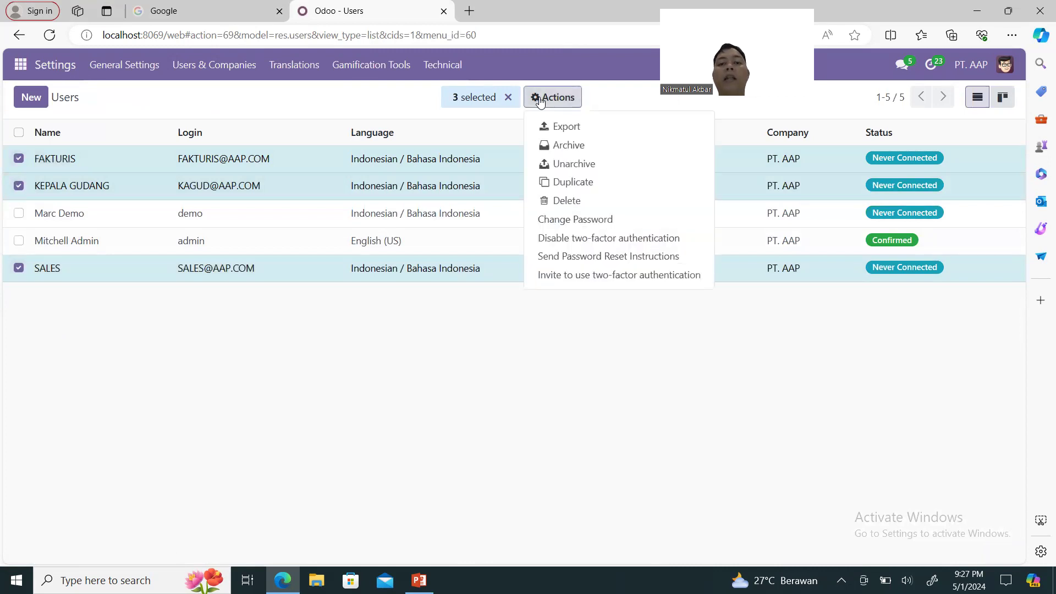
left_click(587, 216)
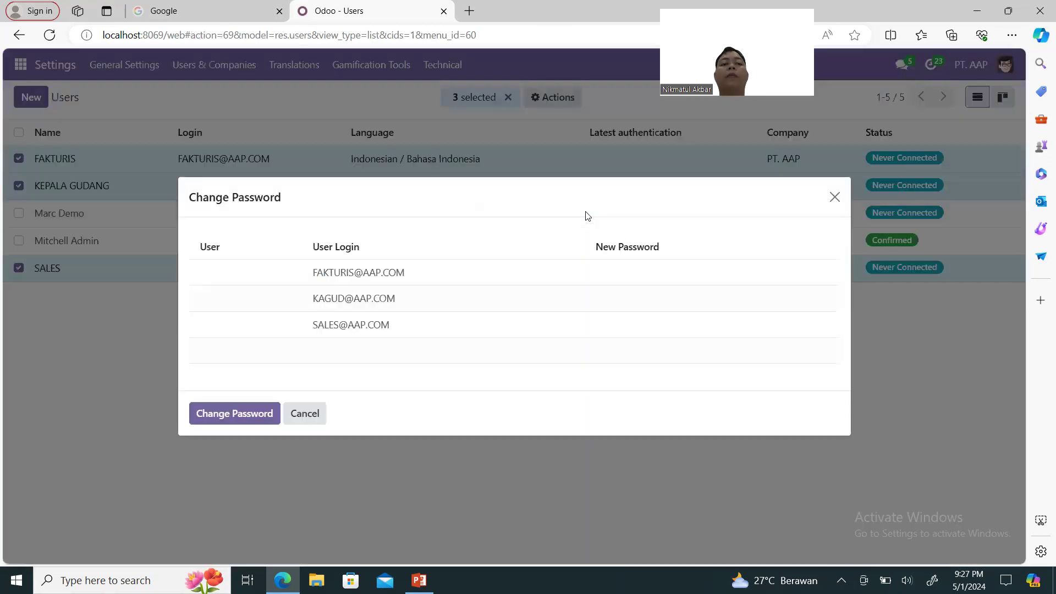
Enter a new password for each of the three users and apply the change.
left_click(643, 271)
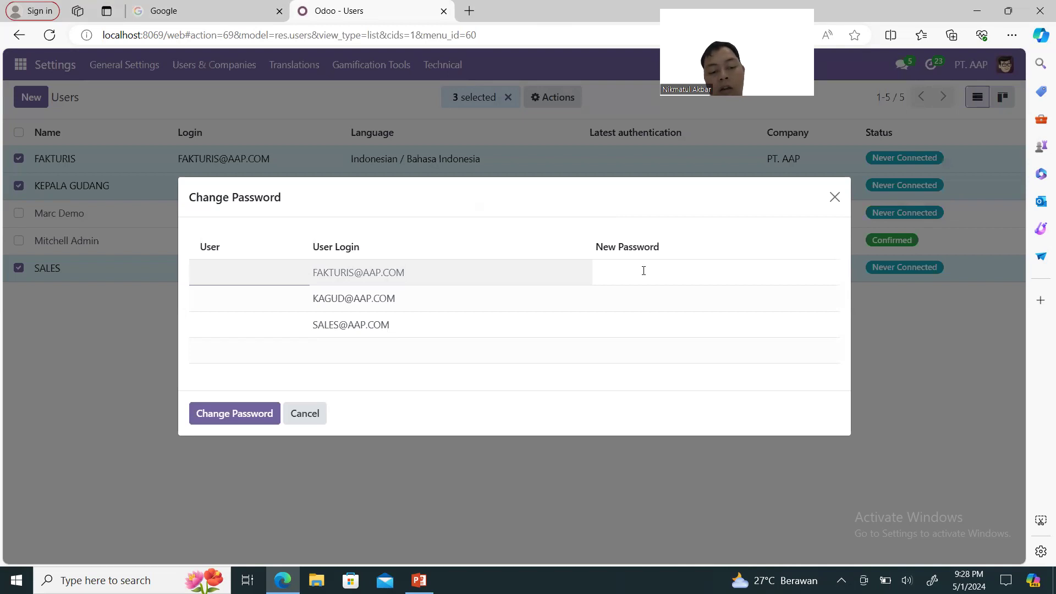
type("1234")
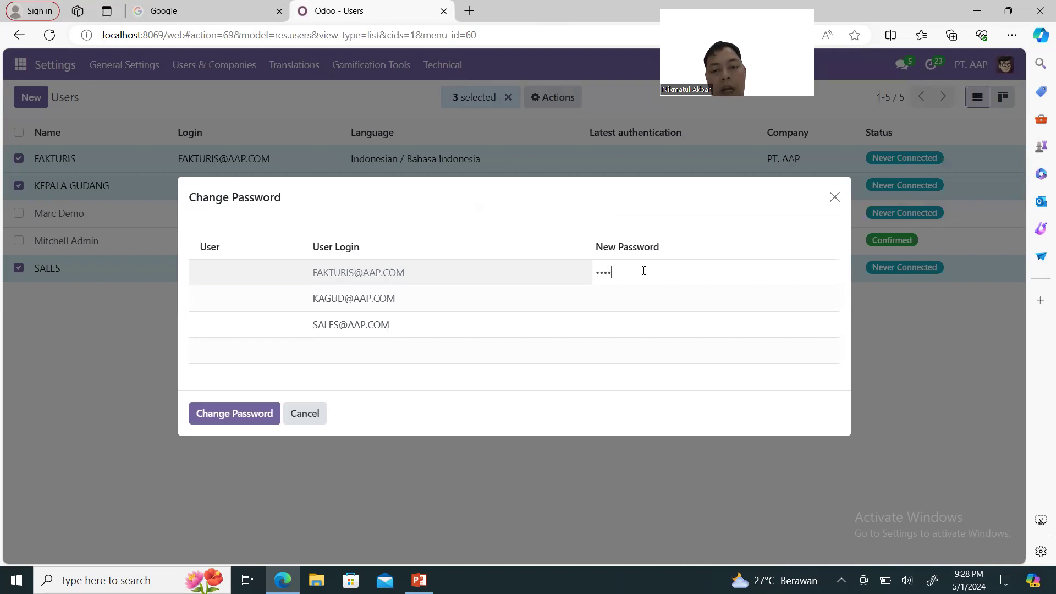
key("BackSpace")
key("BackSpace")
key("BackSpace")
key("BackSpace")
type("123456")
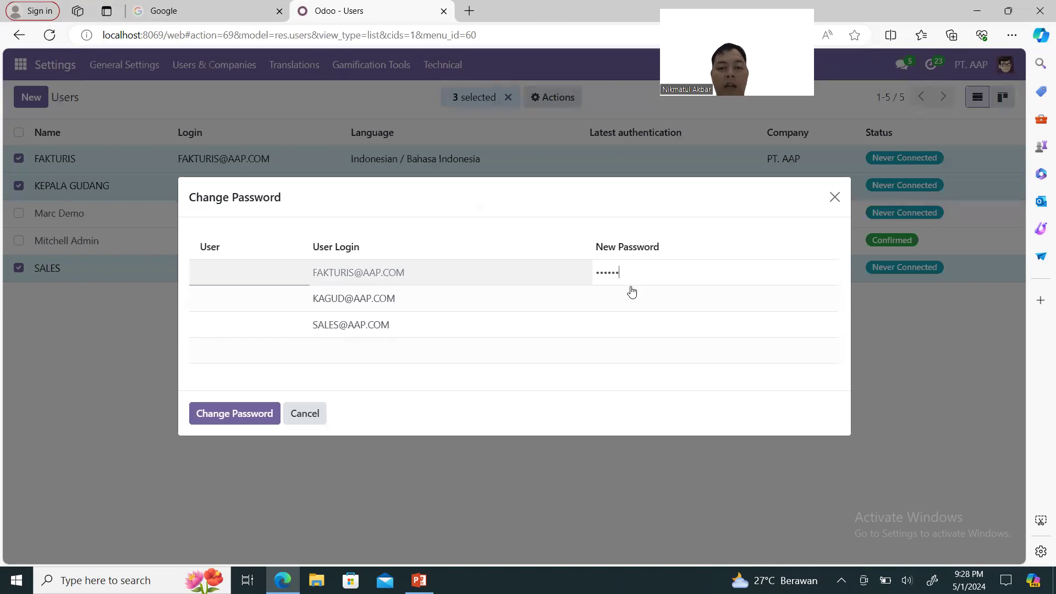
left_click(632, 294)
type("123456")
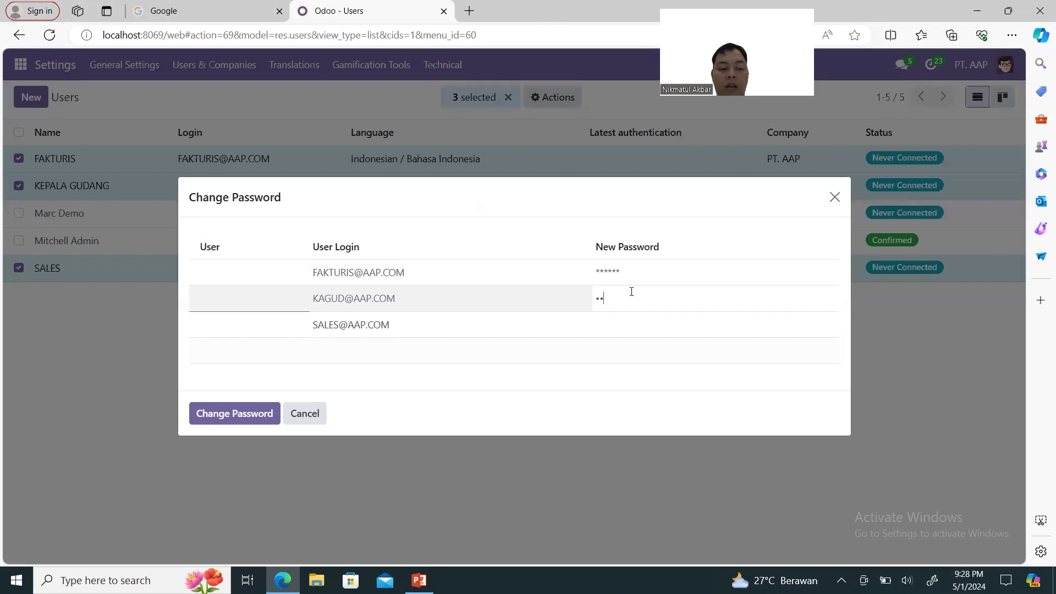
left_click(628, 329)
type("123456")
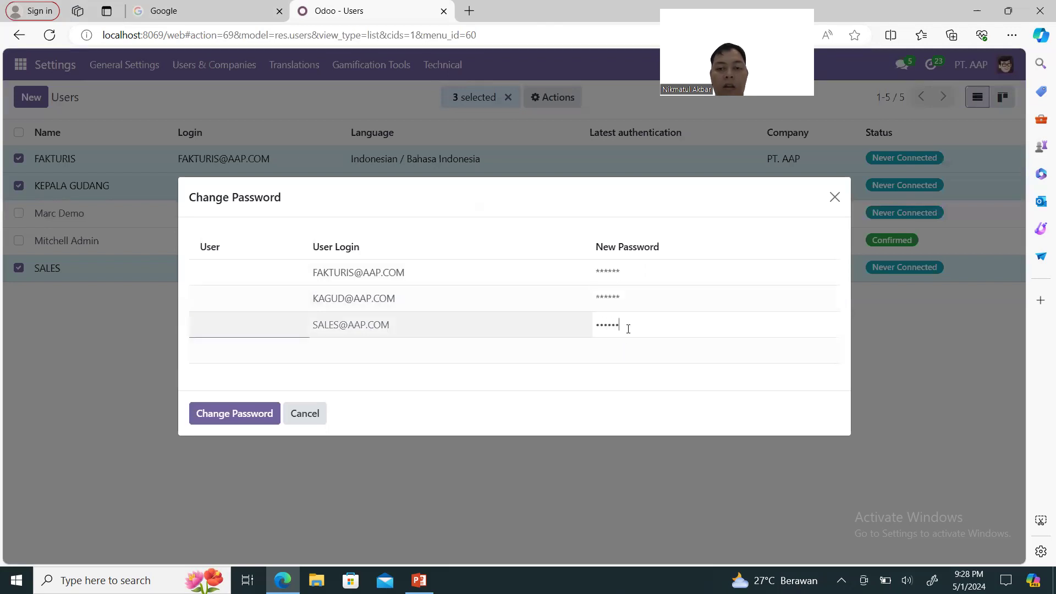
left_click(239, 421)
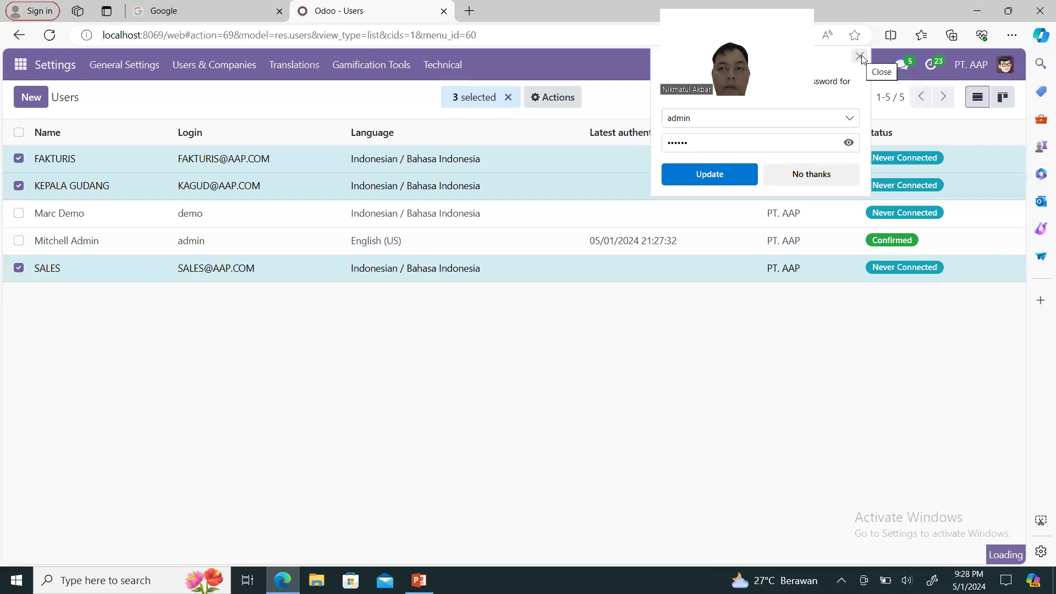
left_click(860, 57)
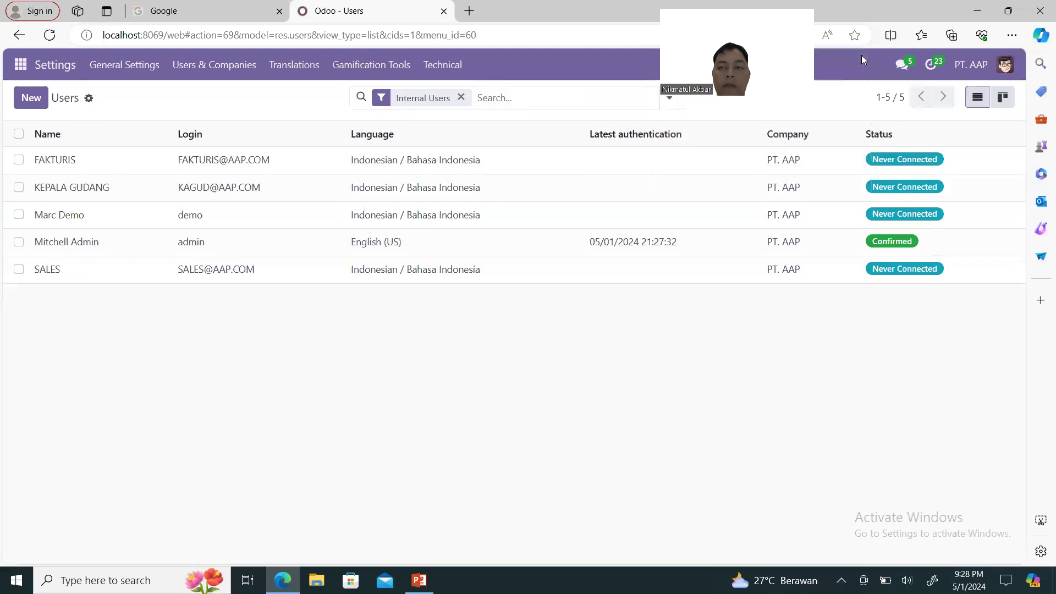
Log out of the administrator account.
left_click(981, 63)
left_click(1006, 66)
left_click(1008, 67)
left_click(1007, 67)
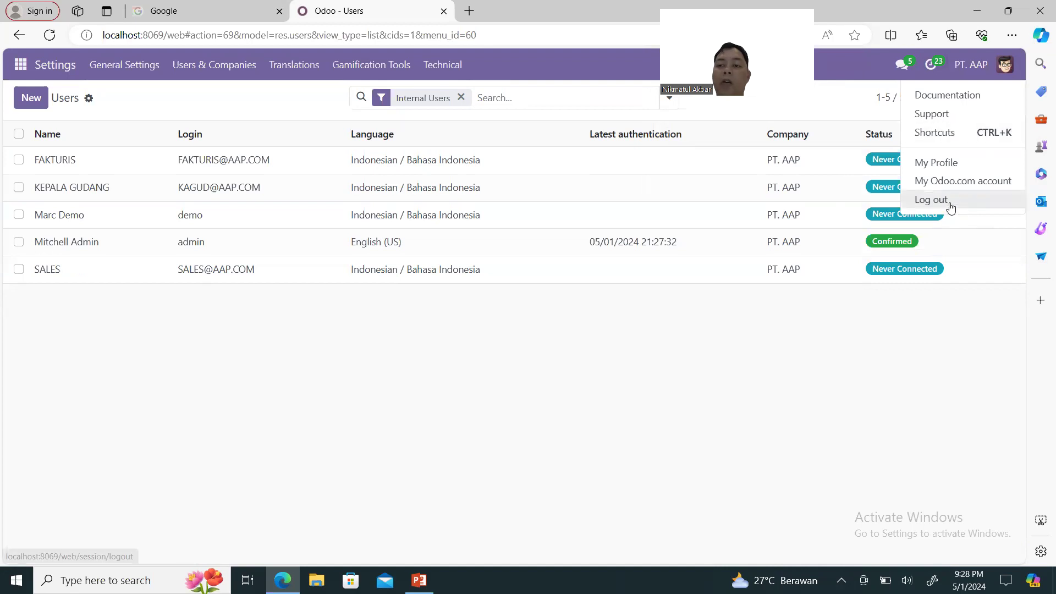
left_click(931, 199)
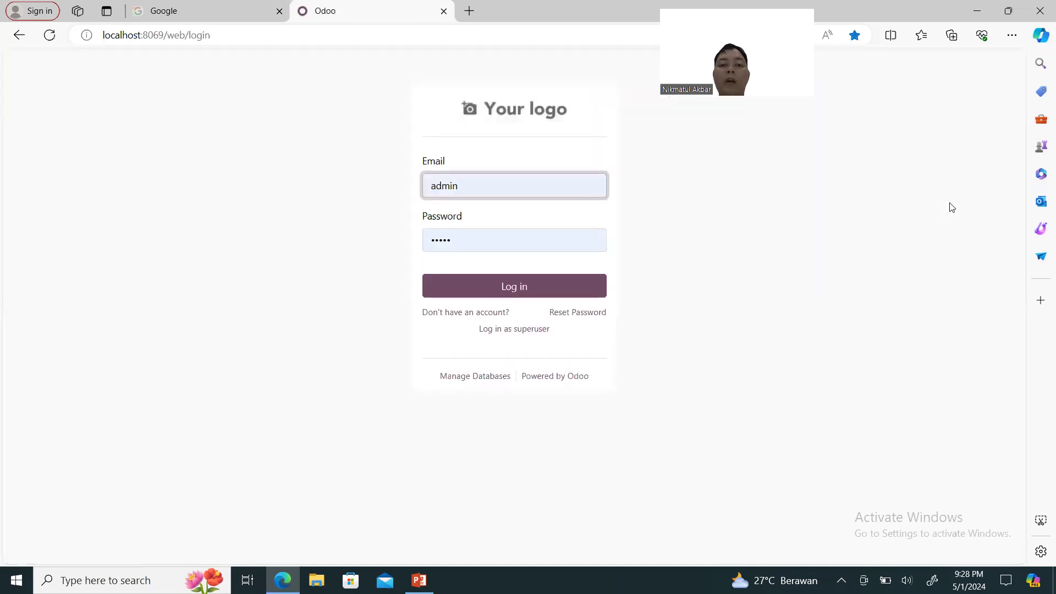
Sign in as the SALES user with its saved login and the user's password.
left_click_drag(519, 185, 398, 190)
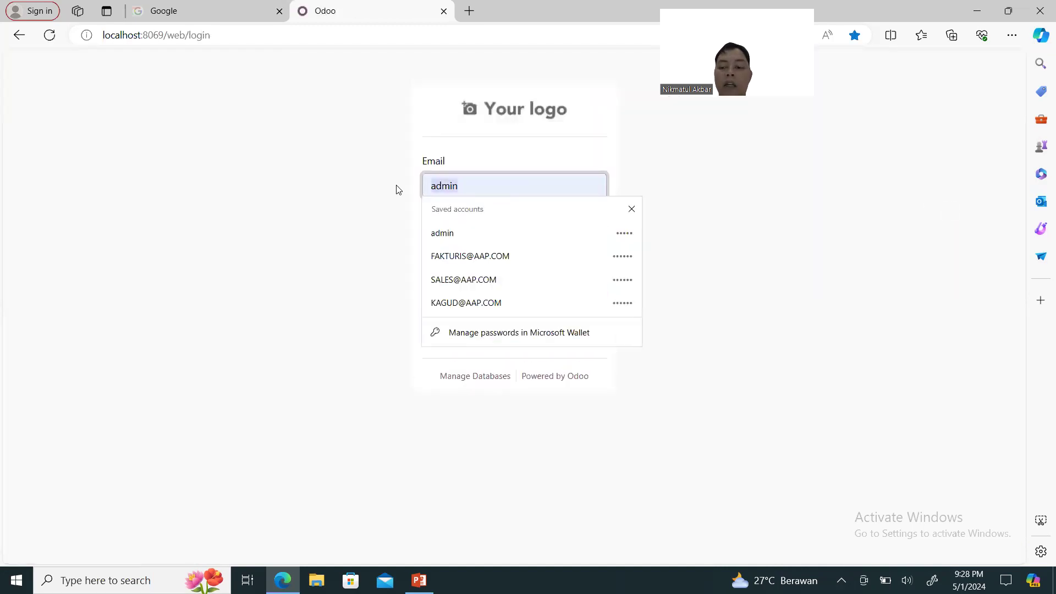
key("BackSpace")
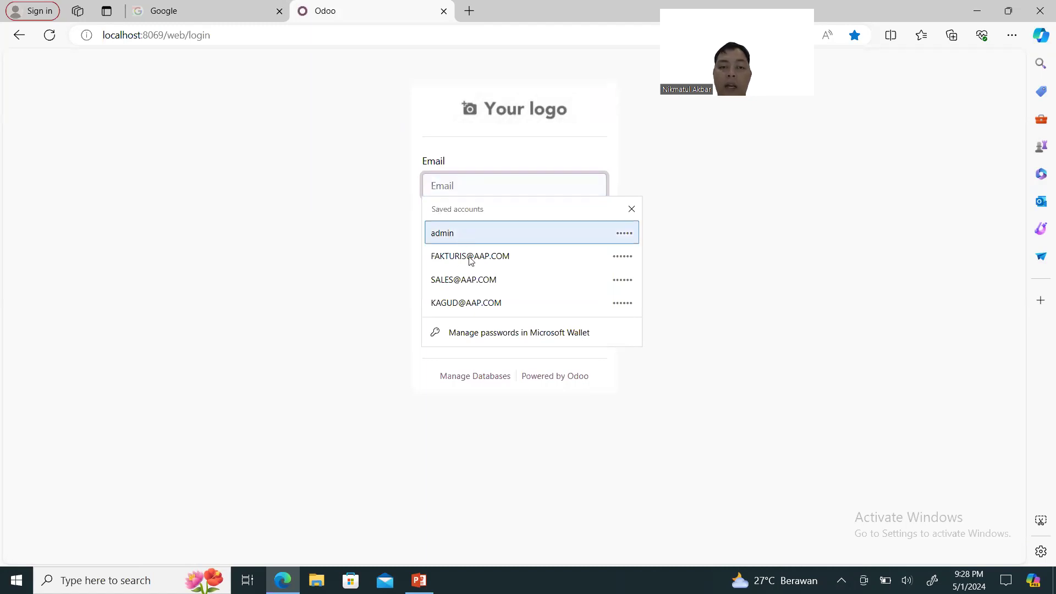
left_click(474, 279)
left_click_drag(484, 244, 381, 251)
type("••••••")
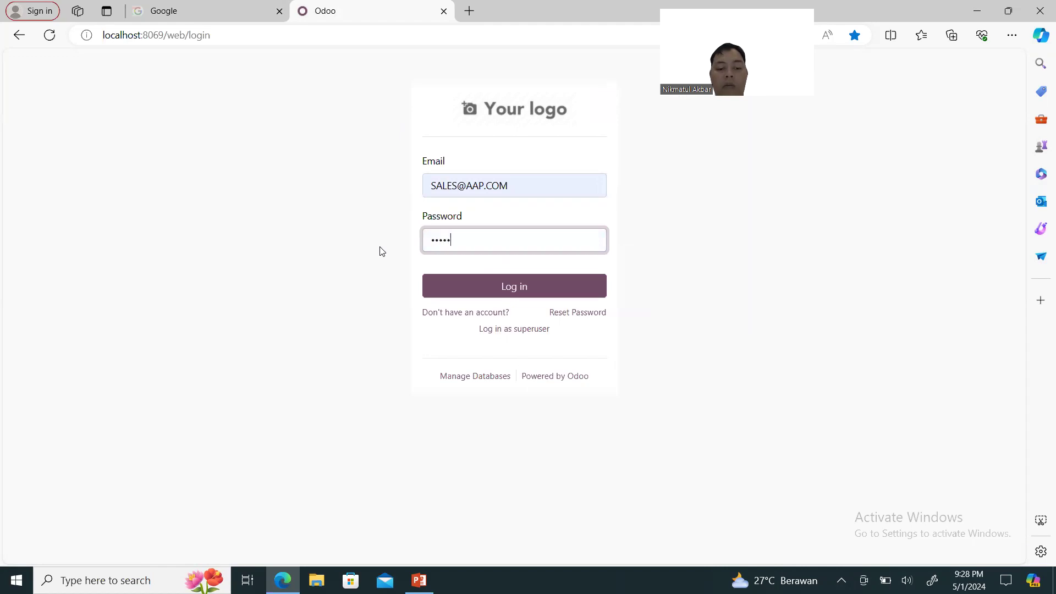
key("Return")
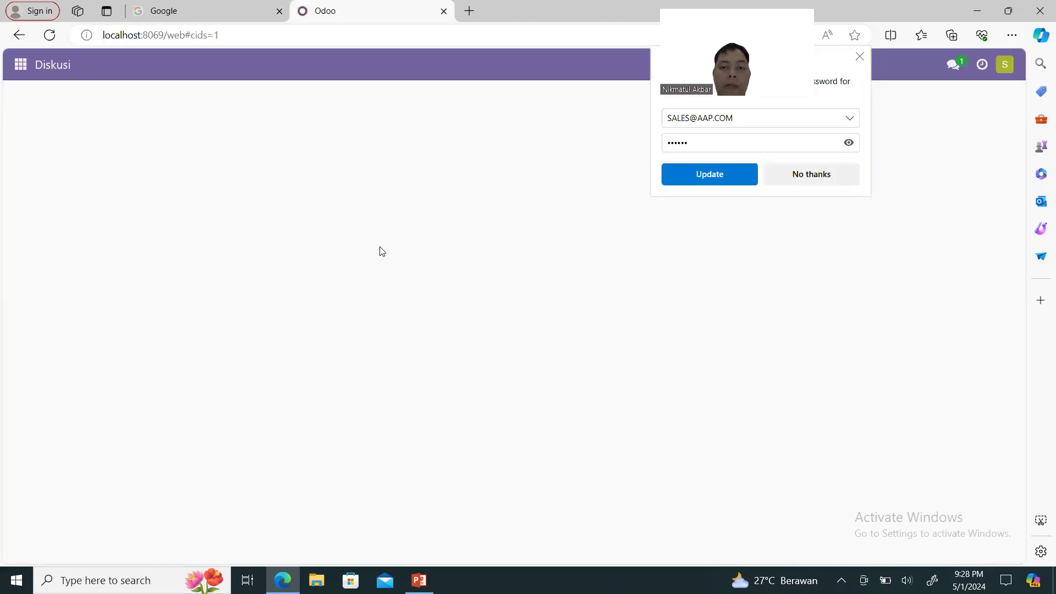
Update the browser's saved password and open the Penjualan (Sales) quotations list.
left_click(726, 182)
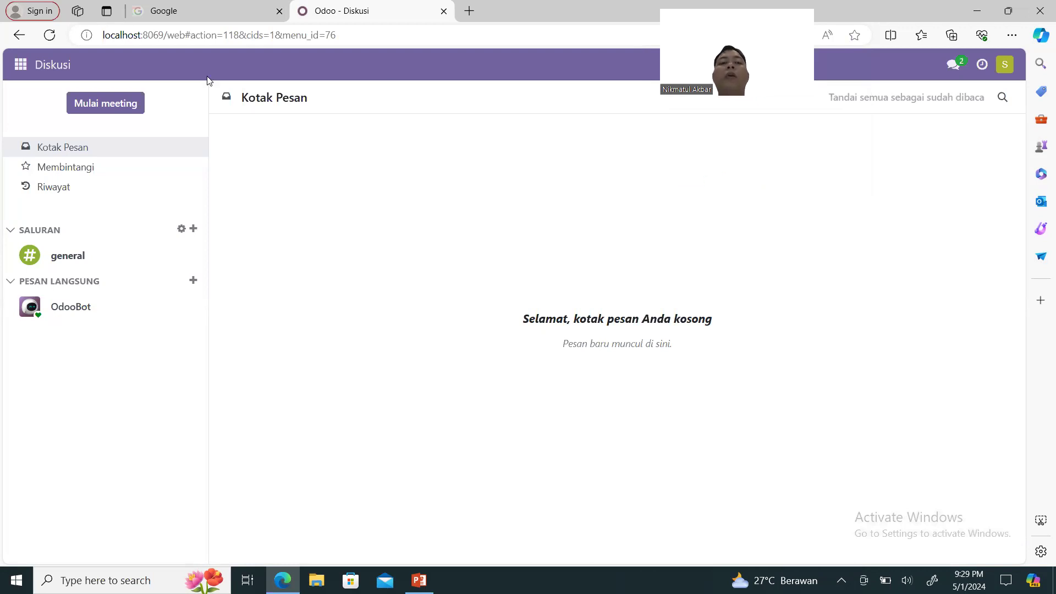
left_click(25, 66)
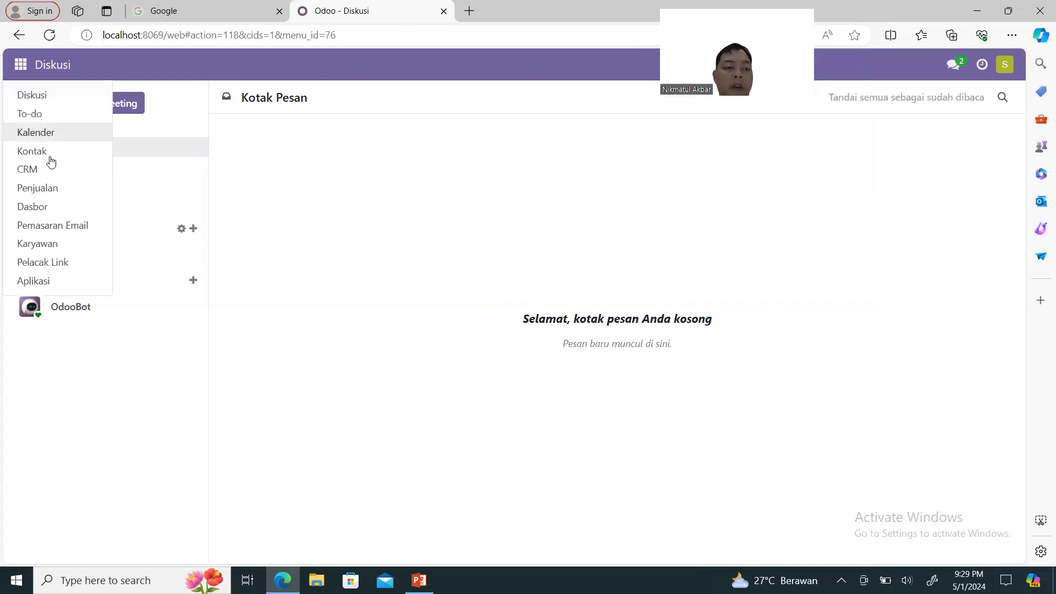
left_click(62, 188)
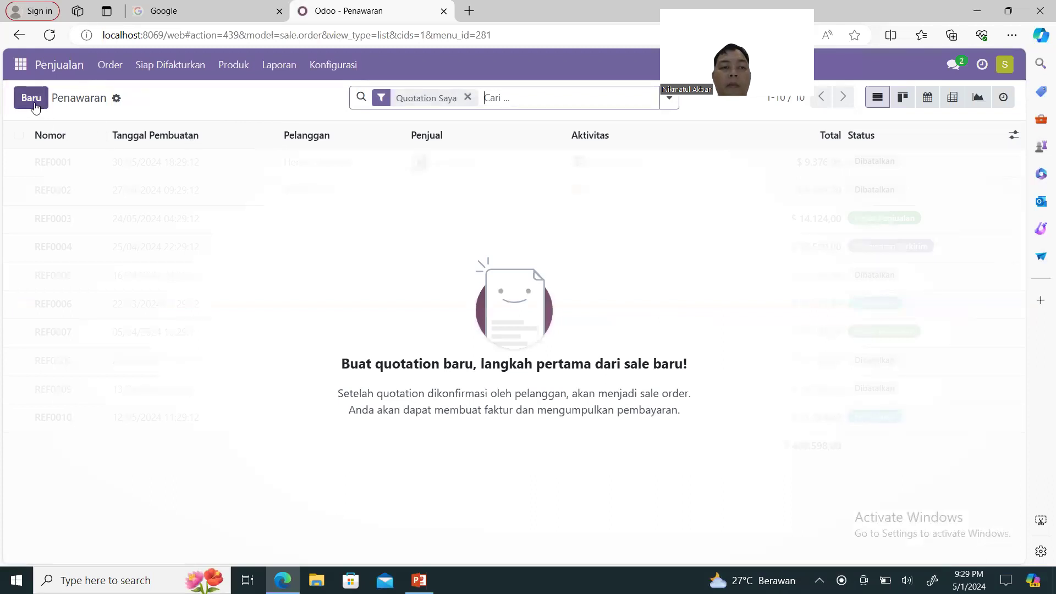
Start a new quotation with Apotek Sehat Farma as the customer.
left_click(31, 99)
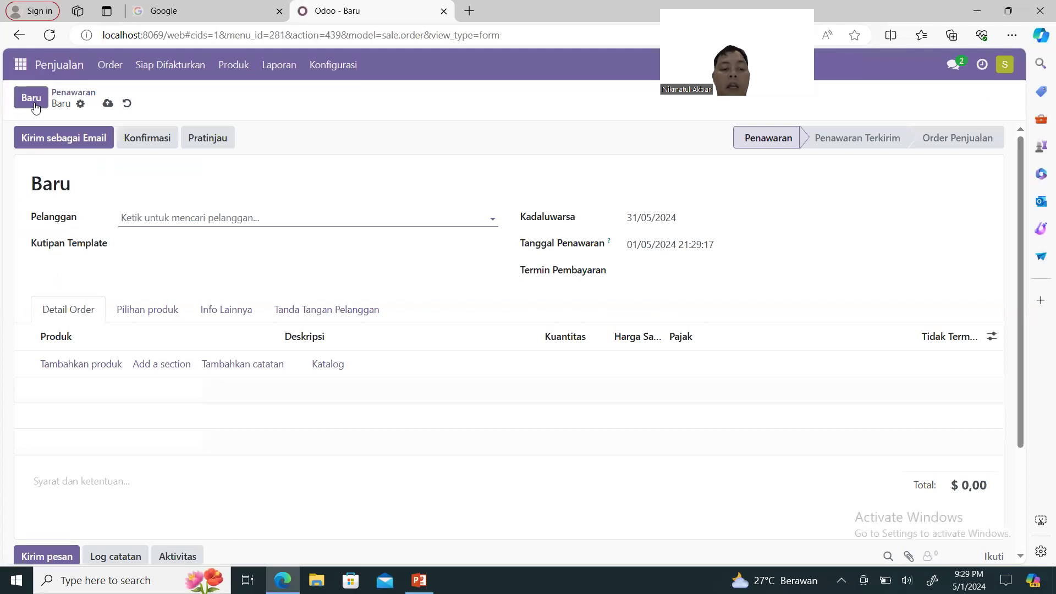
type("aP")
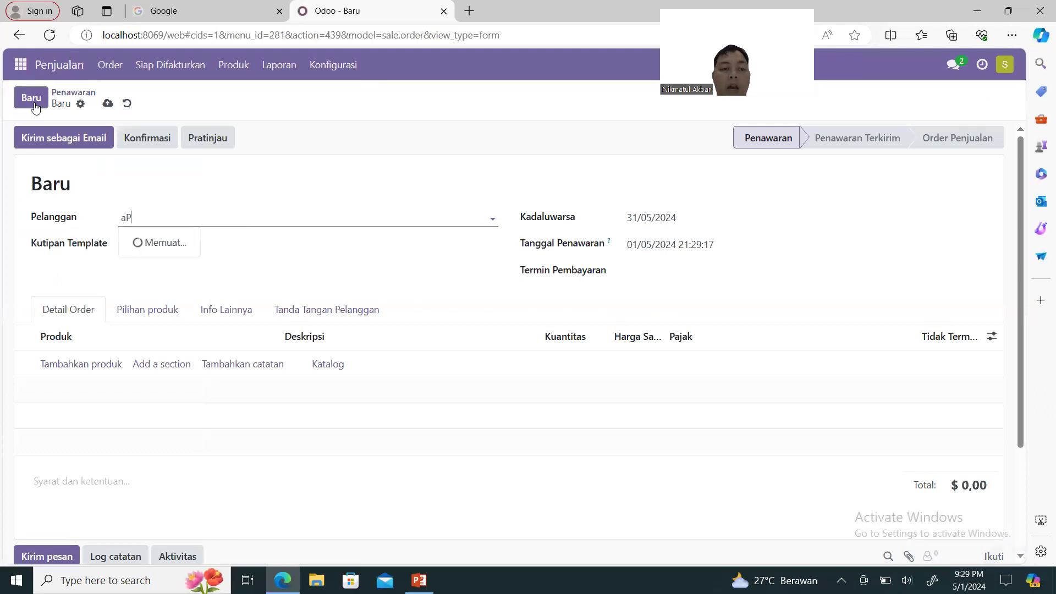
key("BackSpace")
key("BackSpace")
type("APOTEK")
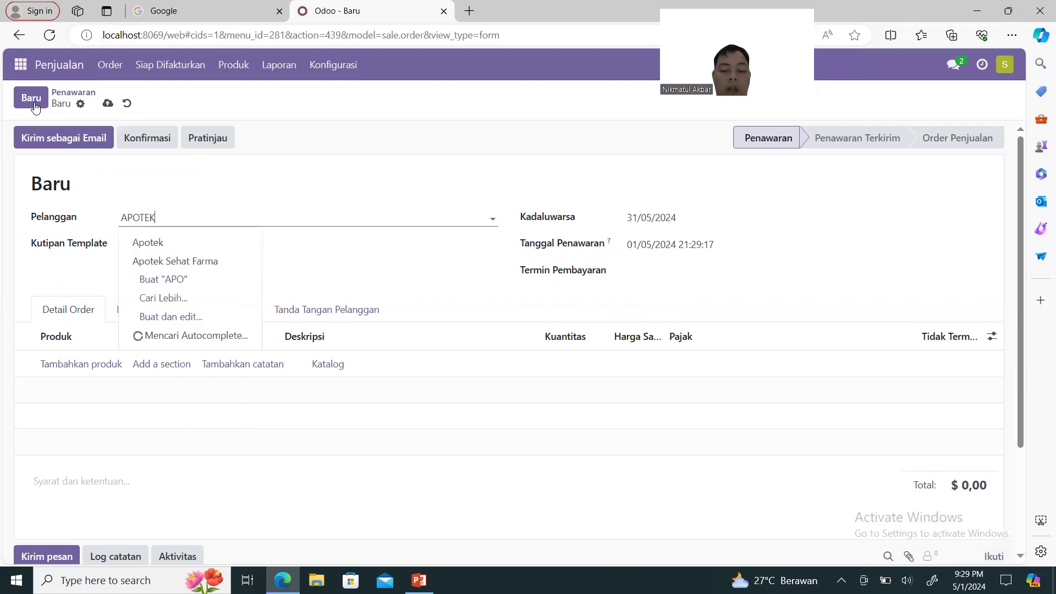
left_click(192, 262)
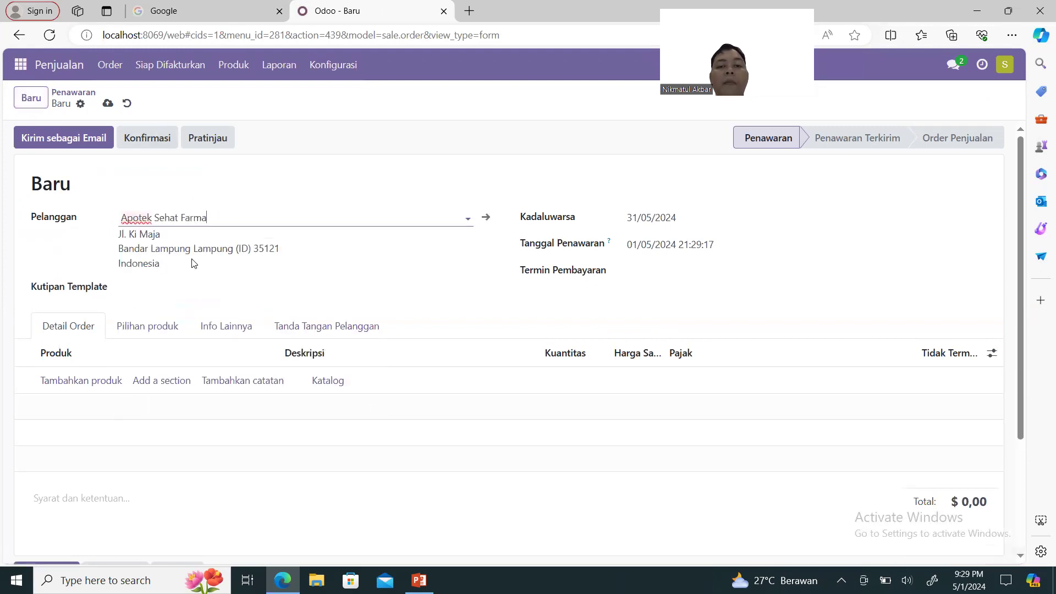
Add a newly created PARASETAMOL product line, delete it, and discard the draft quotation.
left_click(101, 382)
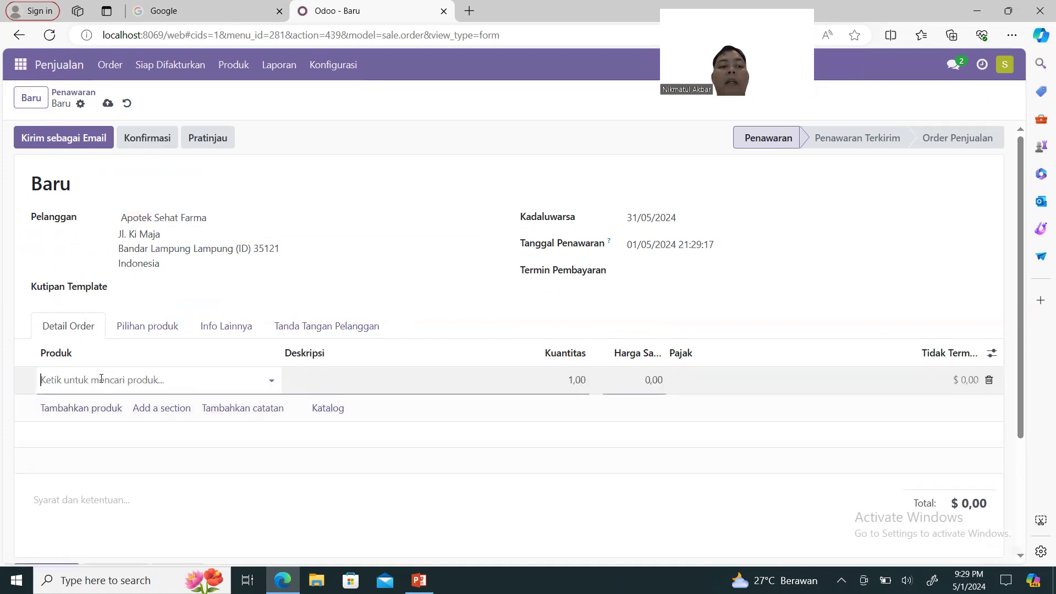
type("PARAS")
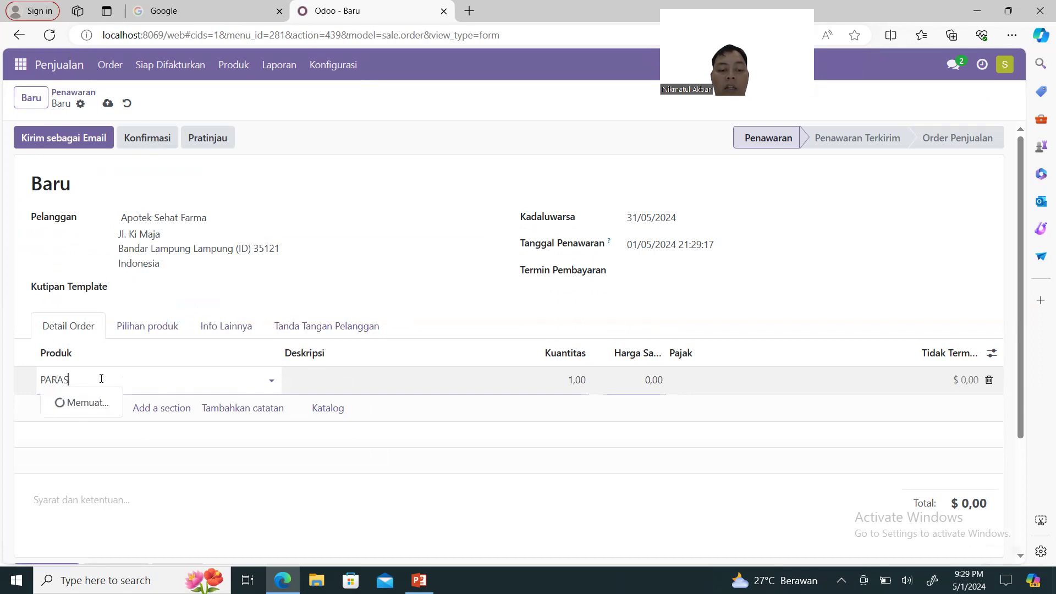
type("ETAMOL")
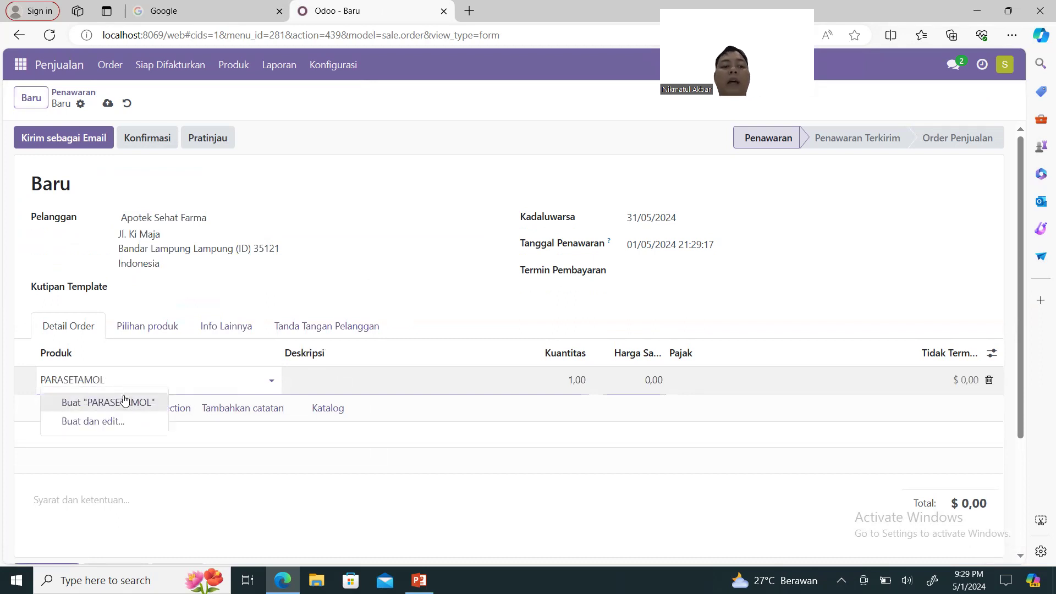
left_click(127, 404)
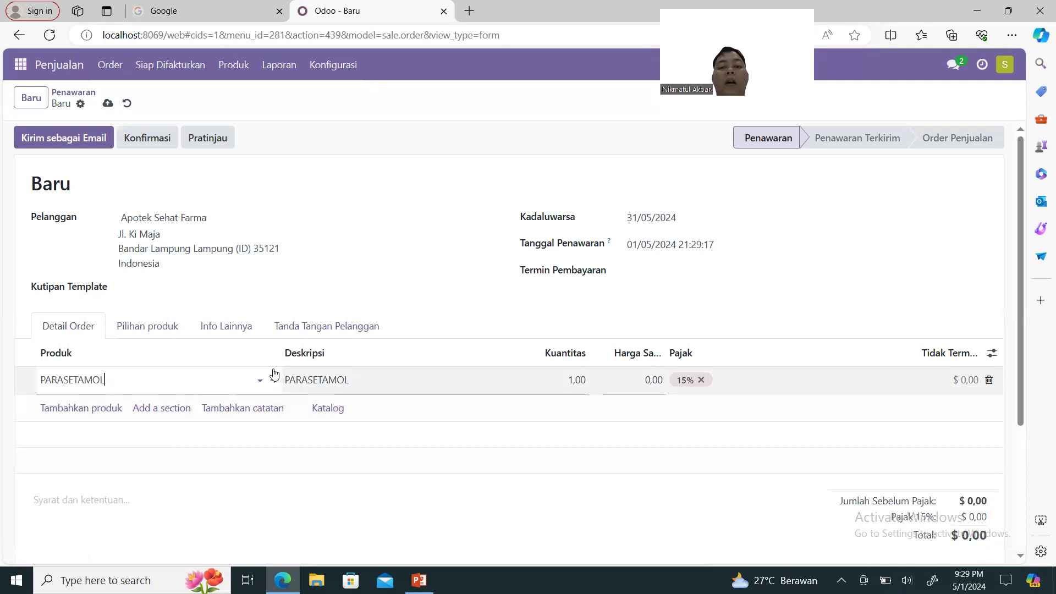
left_click(989, 380)
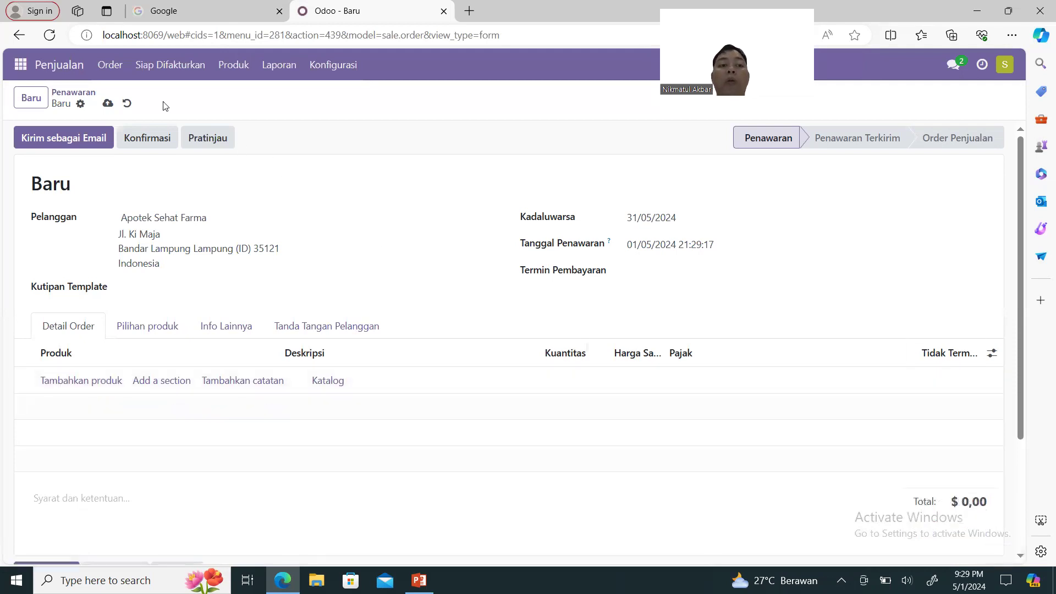
left_click(126, 104)
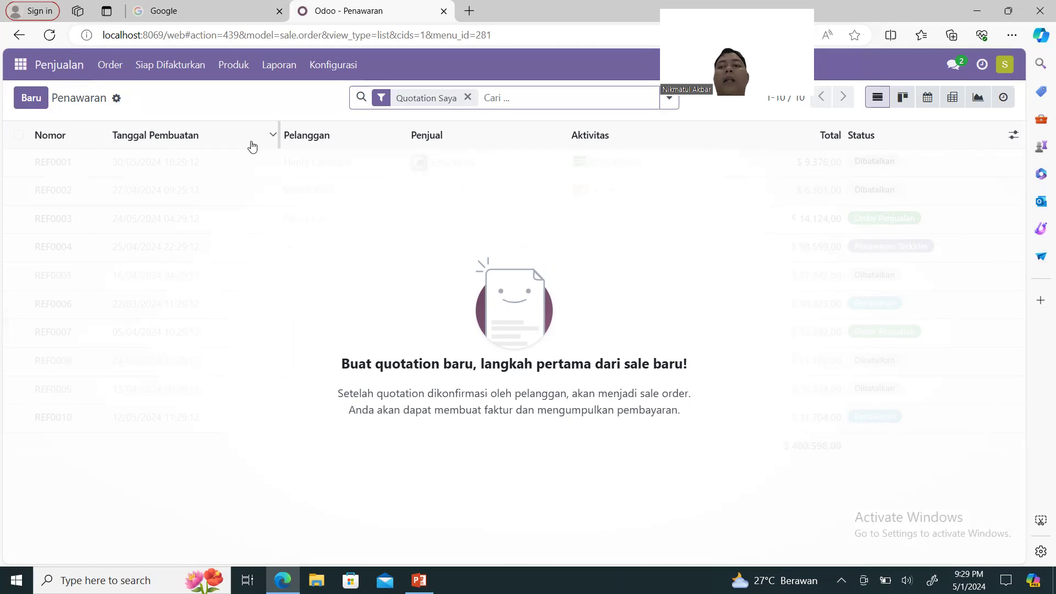
Log out of SALES and sign back in with the administrator's saved login.
left_click(1001, 66)
left_click(955, 202)
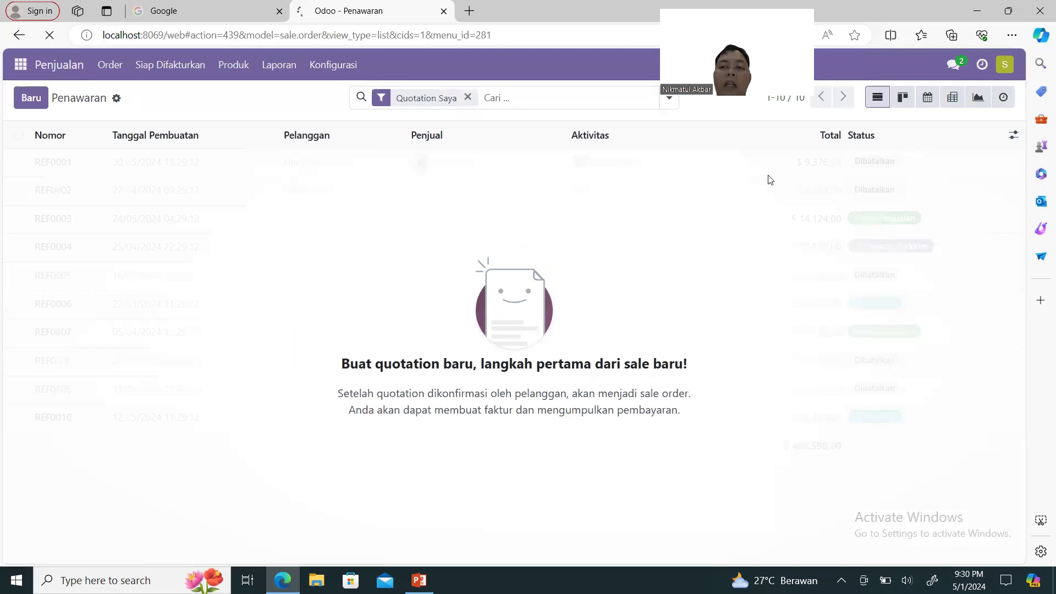
left_click(537, 184)
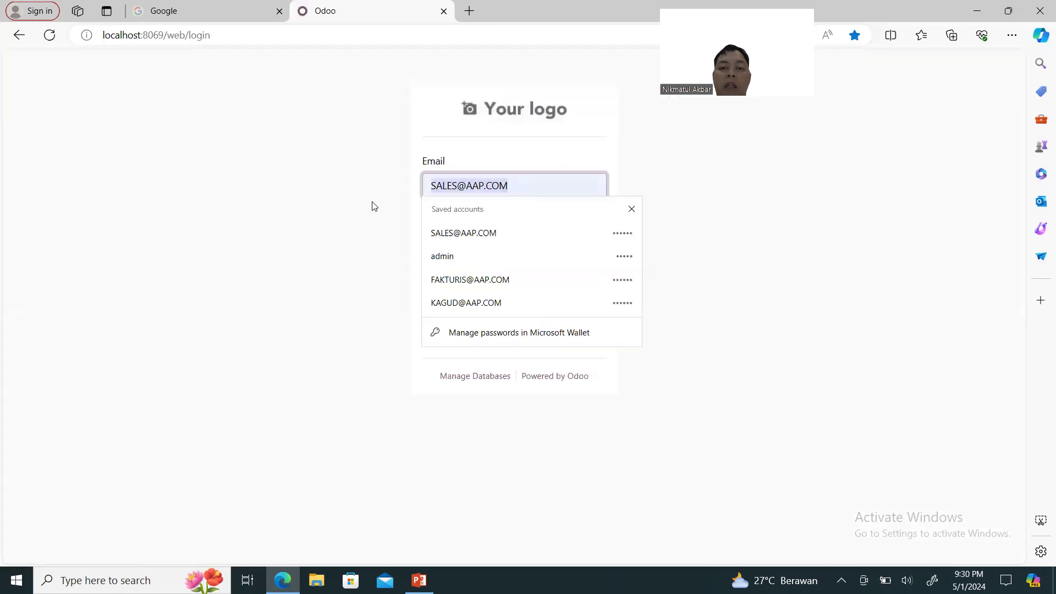
left_click(459, 256)
left_click(475, 294)
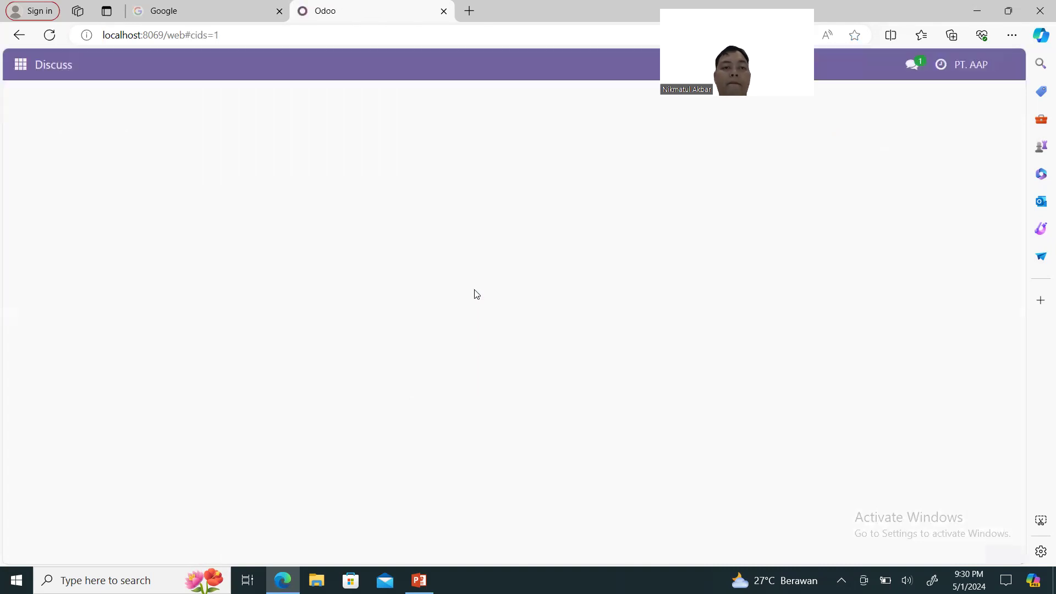
left_click(20, 66)
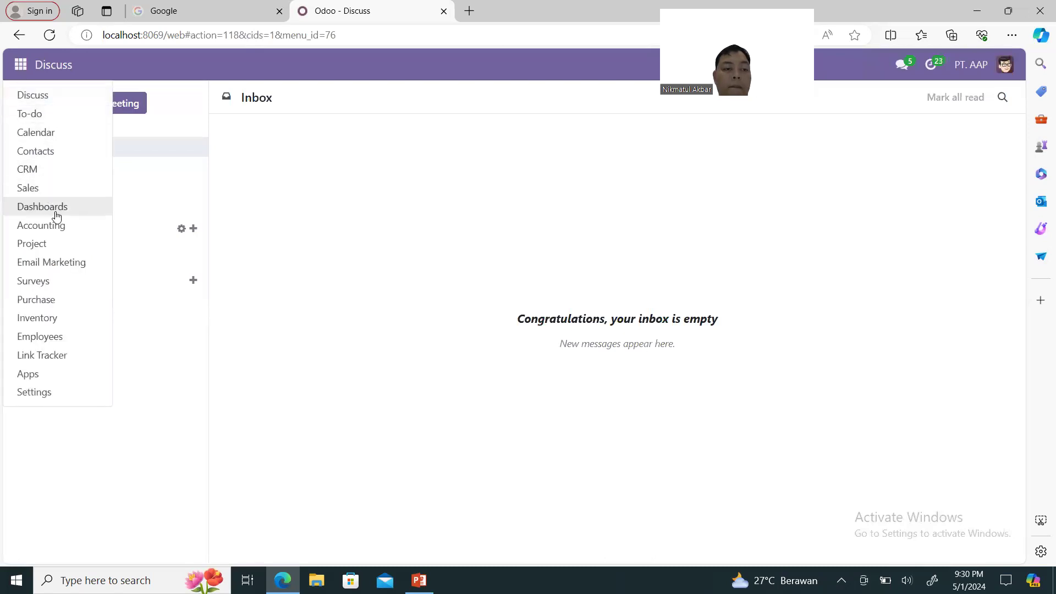
Show Purchase's product variants as Kanban cards and scroll down to Vitamin E.
left_click(53, 303)
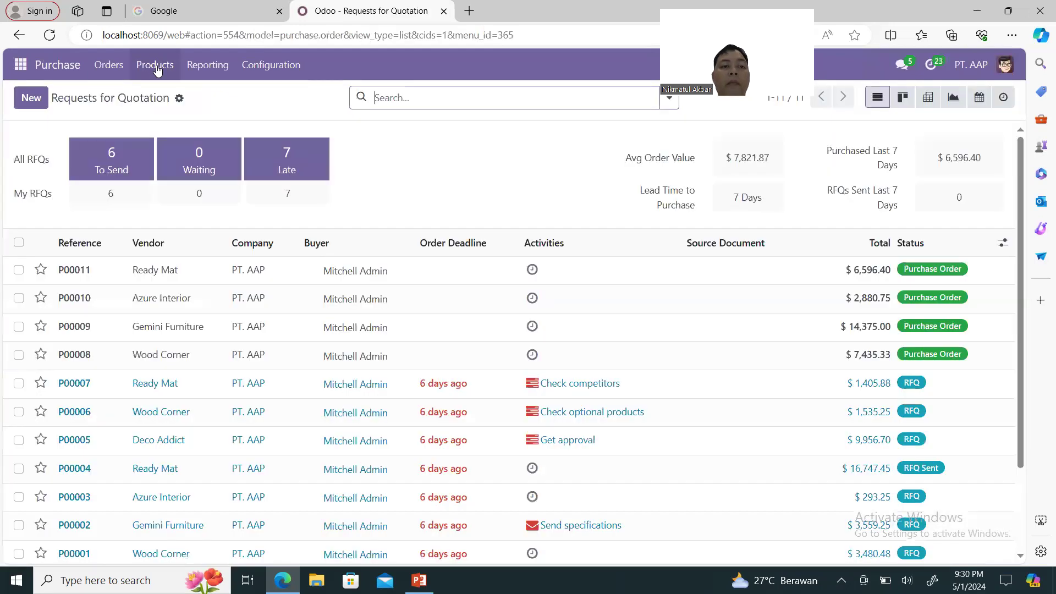
left_click(156, 68)
left_click(176, 114)
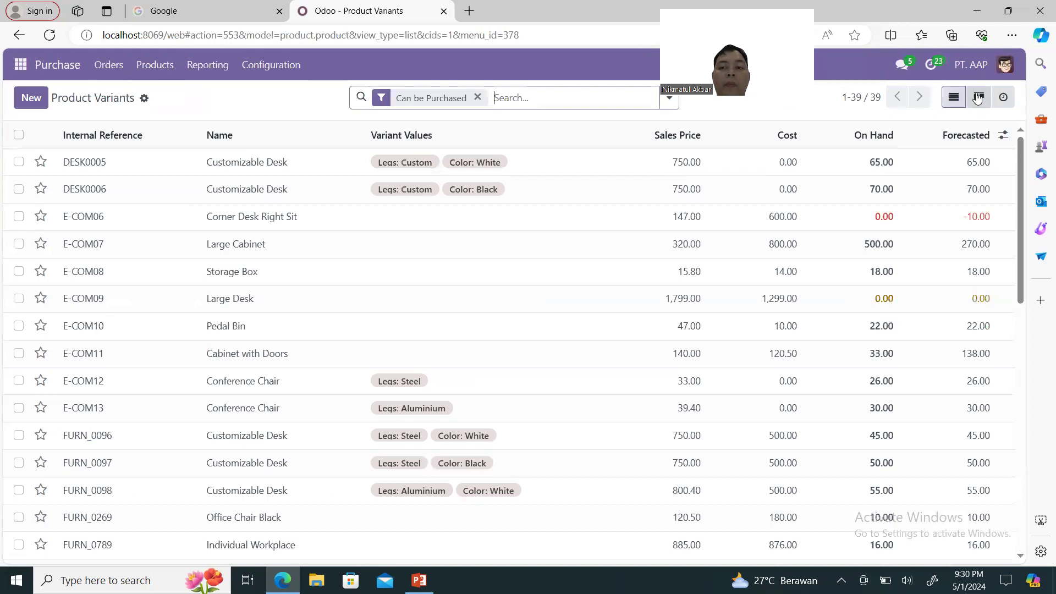
left_click(977, 98)
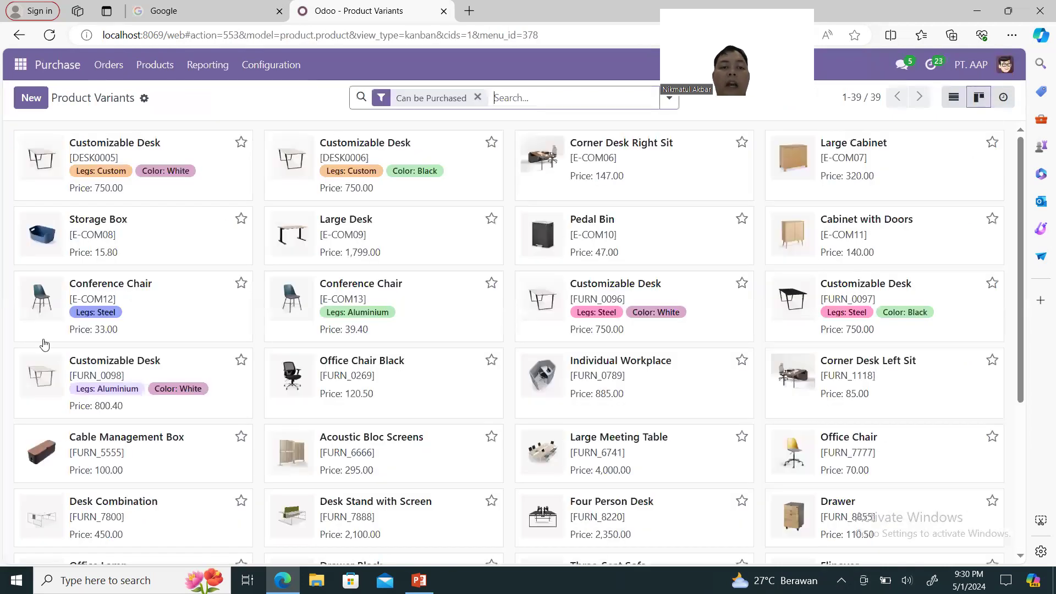
scroll(220, 378, "down", 5)
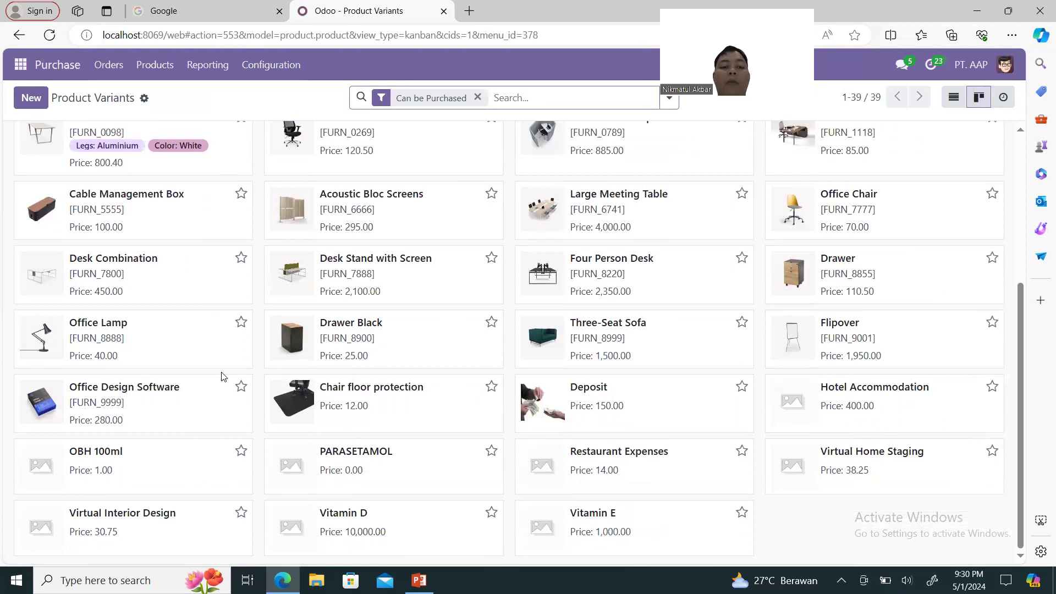
Make PARASETAMOL non-purchasable, set its sales price to 10,000 and remove the 11% tax.
left_click(392, 482)
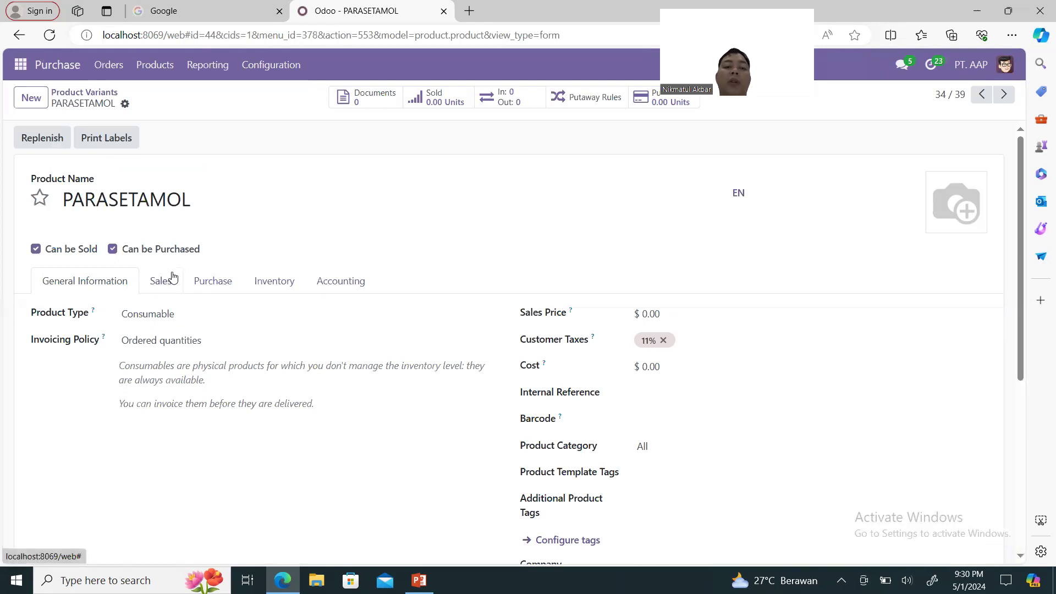
left_click(113, 250)
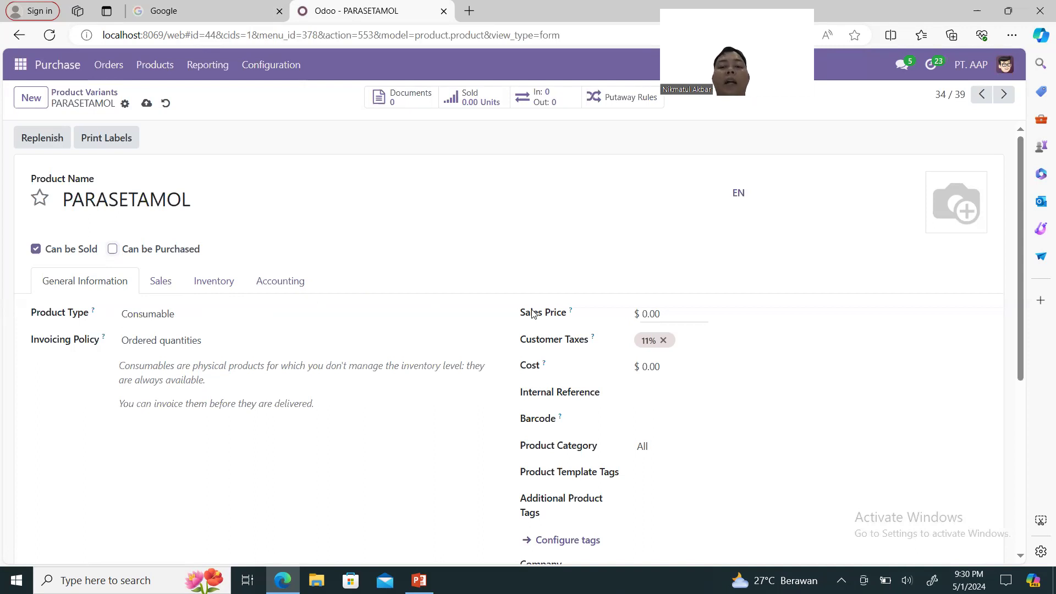
left_click(664, 314)
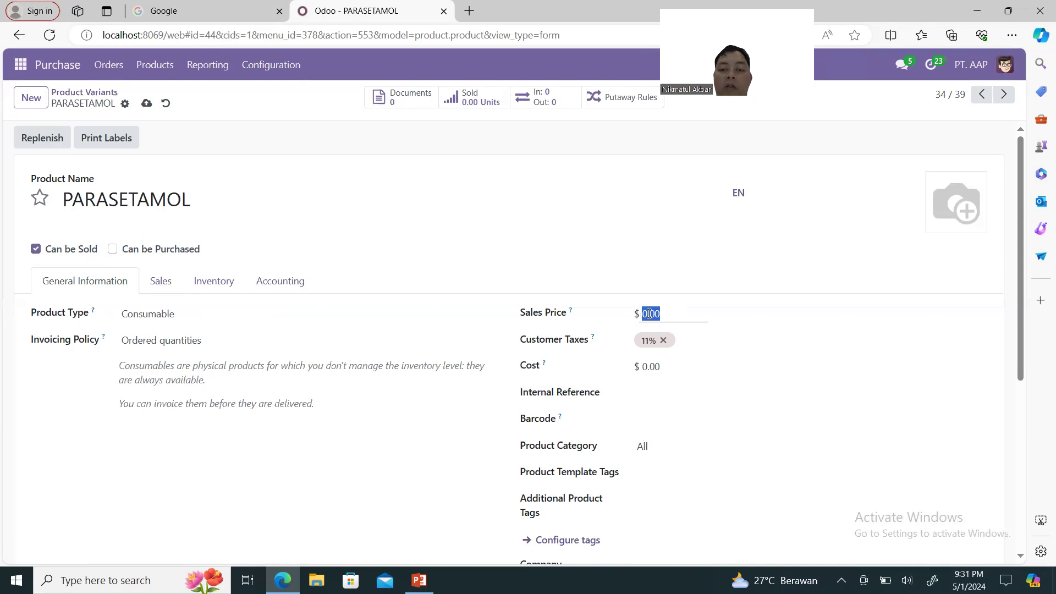
key("BackSpace")
type("10000")
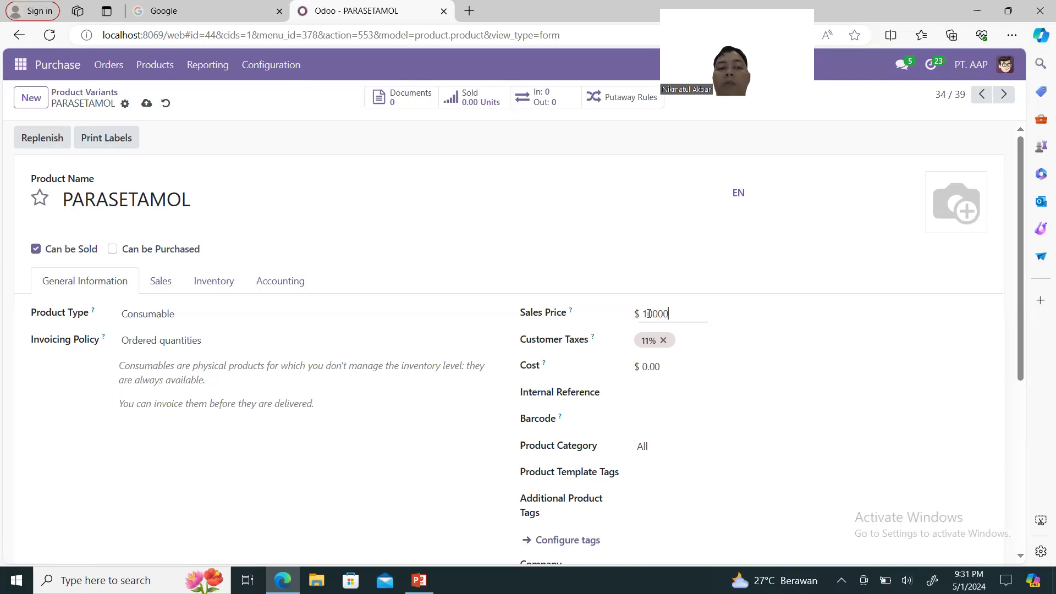
left_click(664, 341)
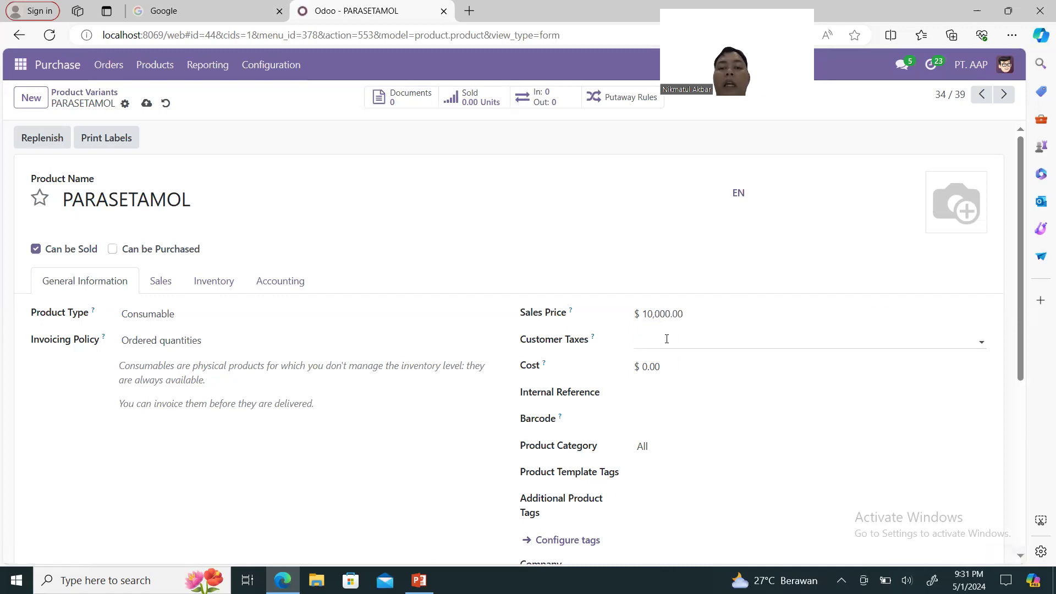
Set PARASETAMOL's cost to 6,000 and save the product.
left_click(647, 368)
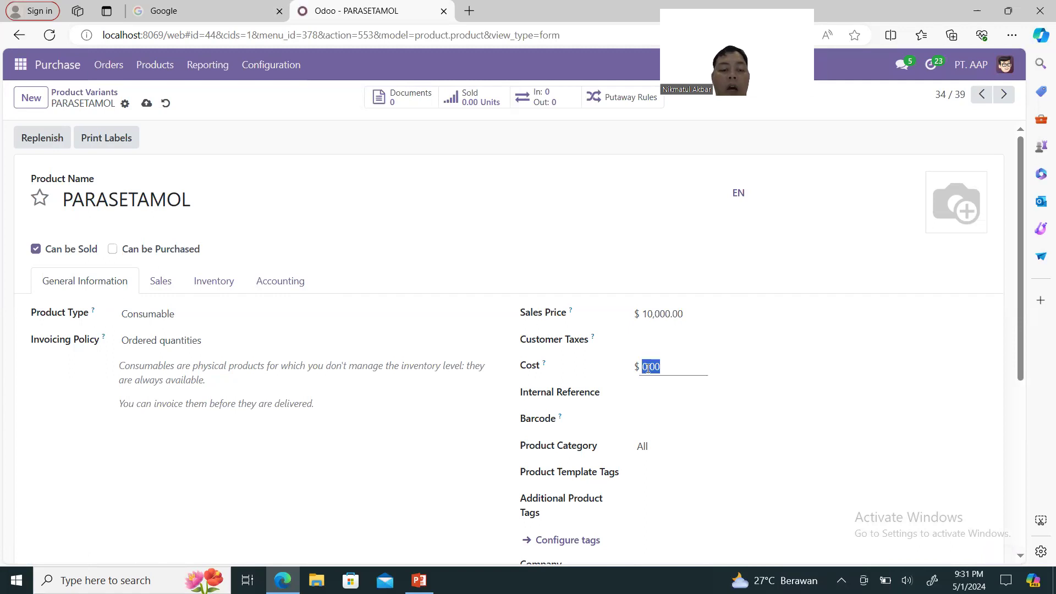
type("6000")
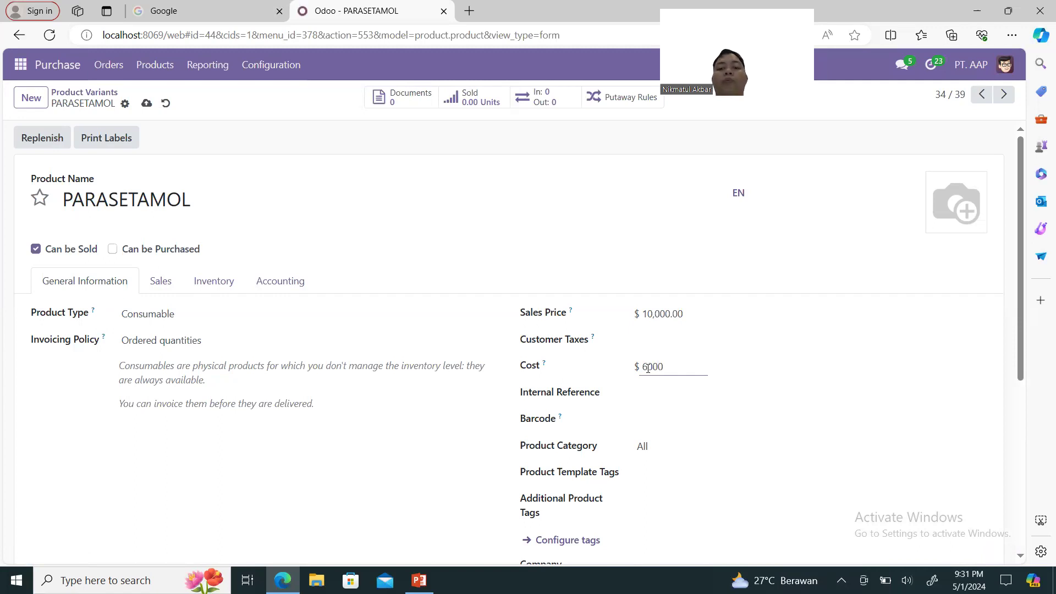
left_click(772, 390)
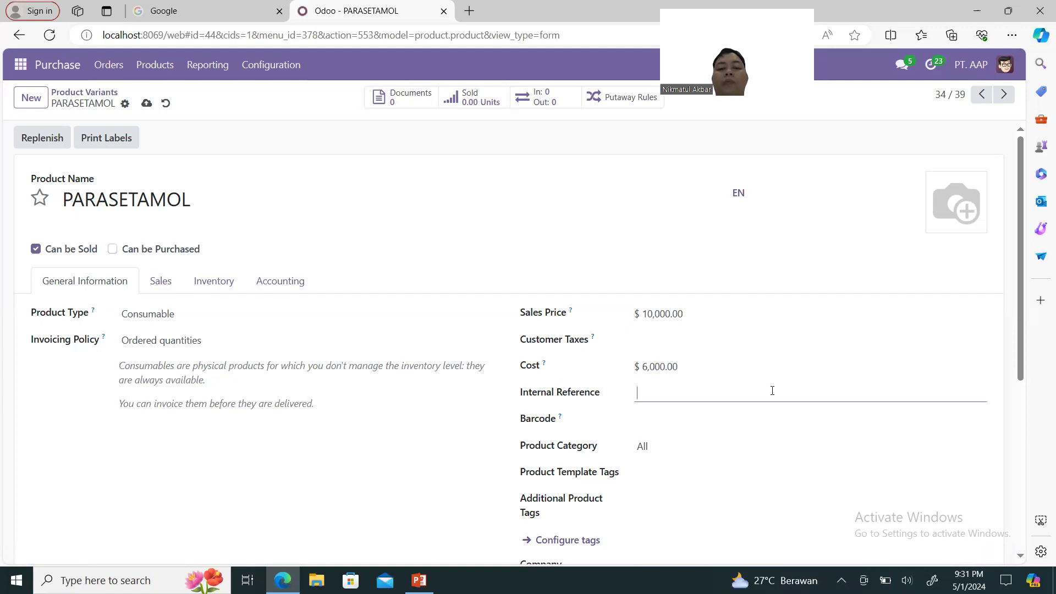
scroll(772, 390, "down", 2)
scroll(771, 391, "up", 2)
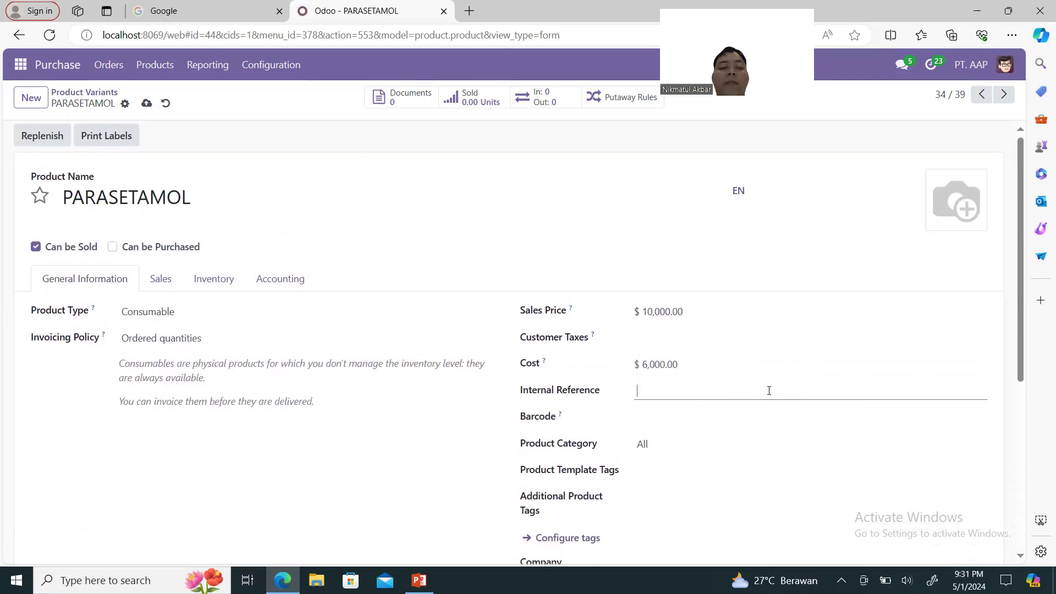
left_click(147, 103)
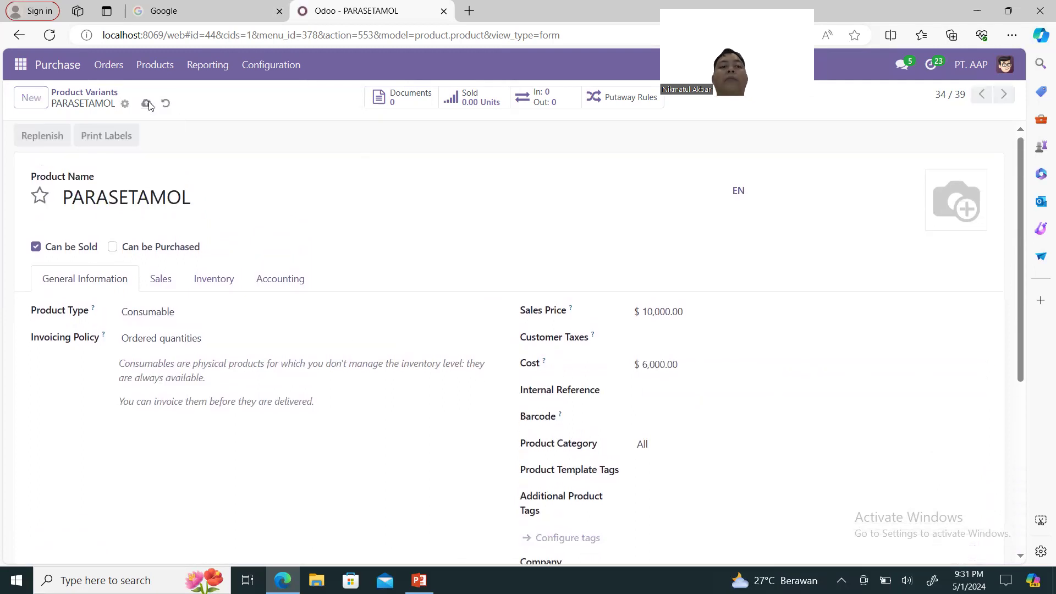
Create a new product variant named VITAMIN C with Can be Purchased unticked.
left_click(34, 104)
type("V")
key("BackSpace")
type("VITAM")
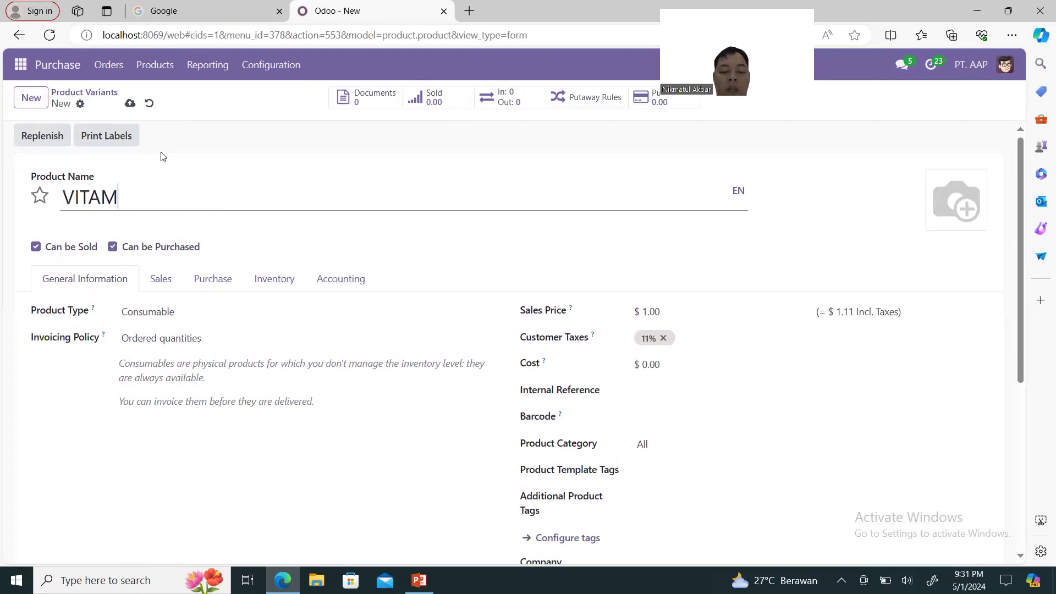
type("IN C")
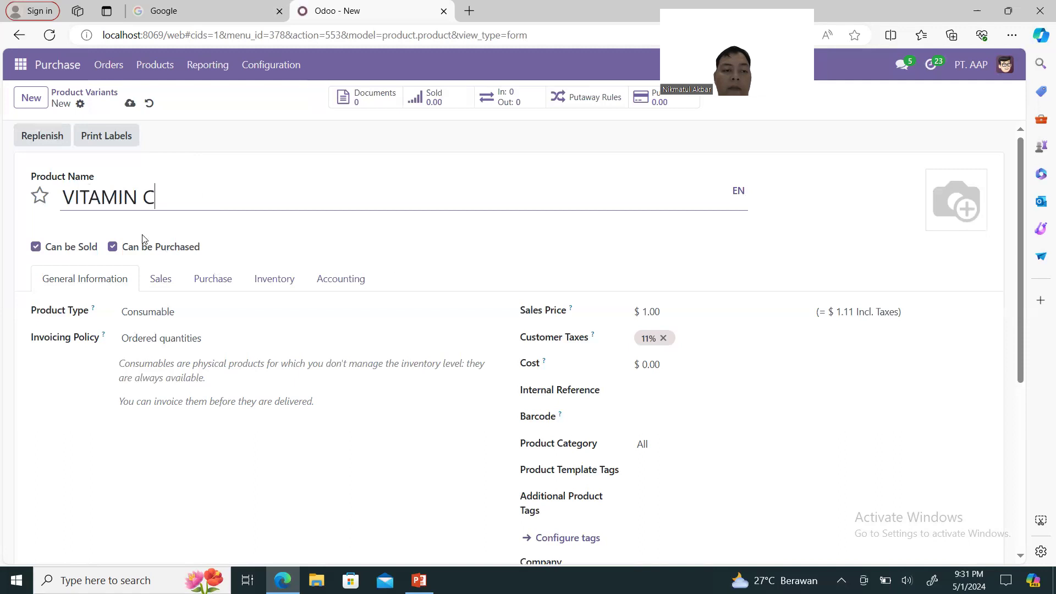
left_click(113, 247)
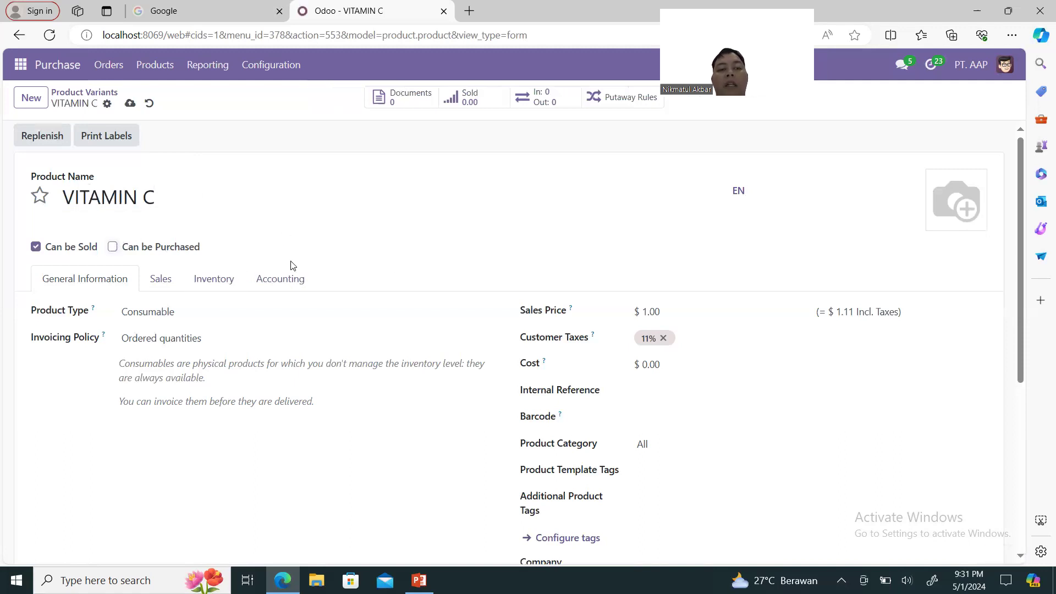
Remove VITAMIN C's 11% tax, set sales price 5,000 and cost 1,500, and save.
left_click(663, 338)
double_click(665, 312)
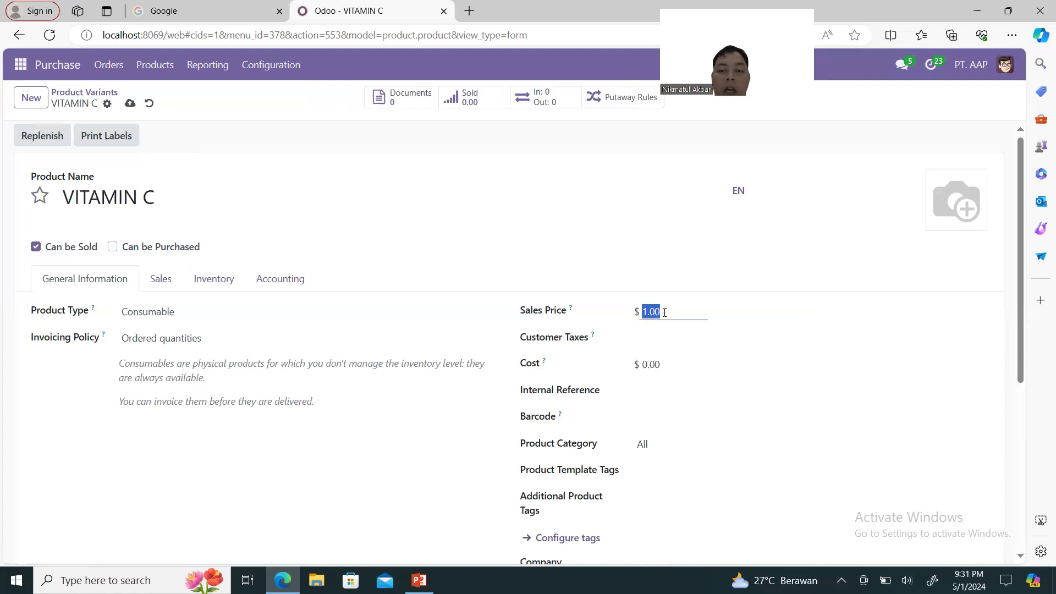
type("5000")
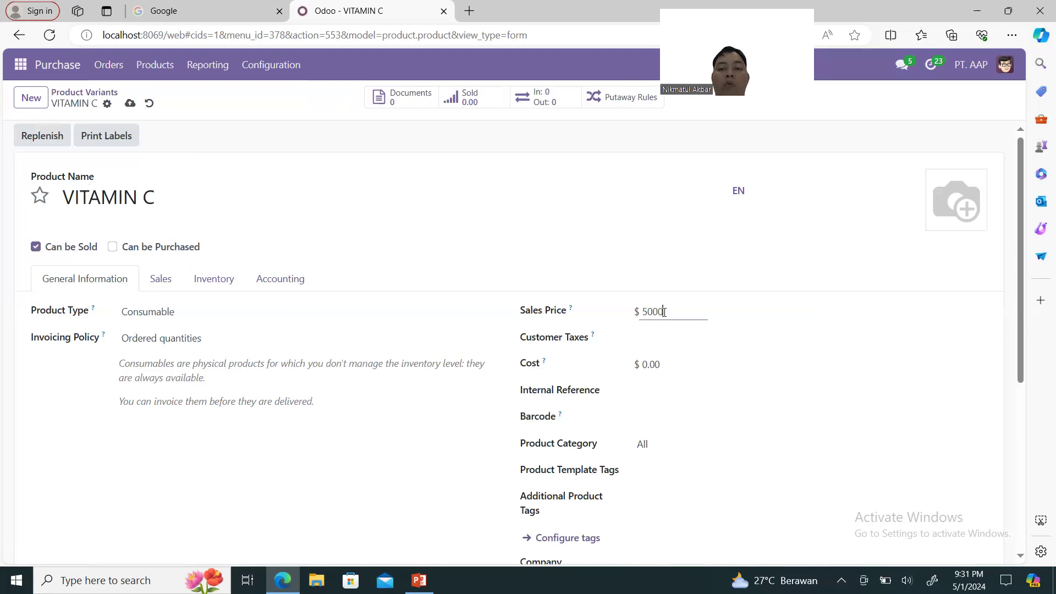
double_click(655, 365)
type("1500")
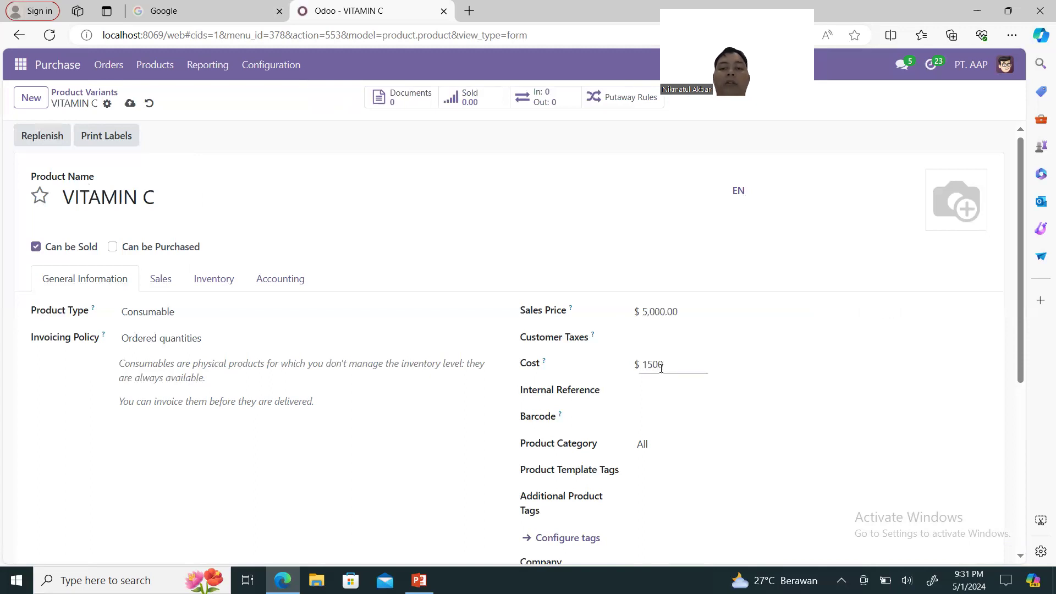
left_click(689, 331)
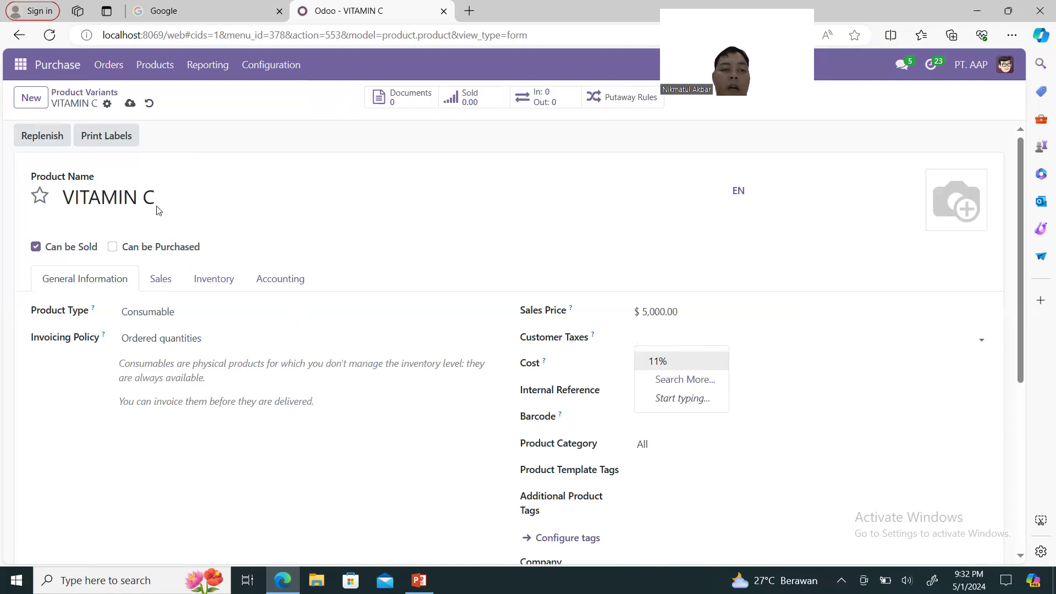
left_click(129, 105)
left_click(129, 106)
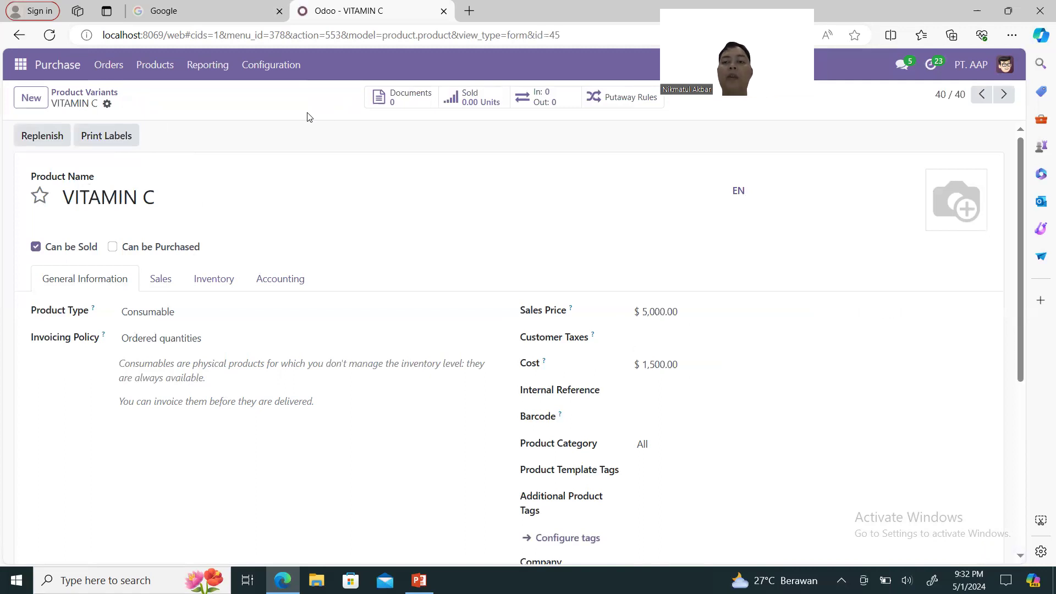
Log out and log back in with the saved SALES account.
left_click(1005, 69)
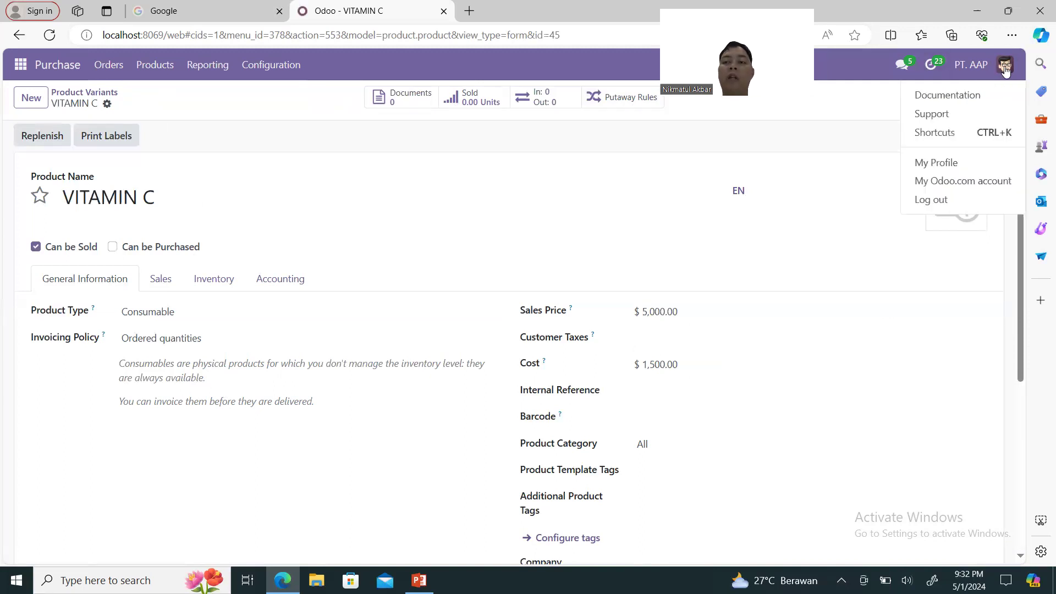
left_click(947, 201)
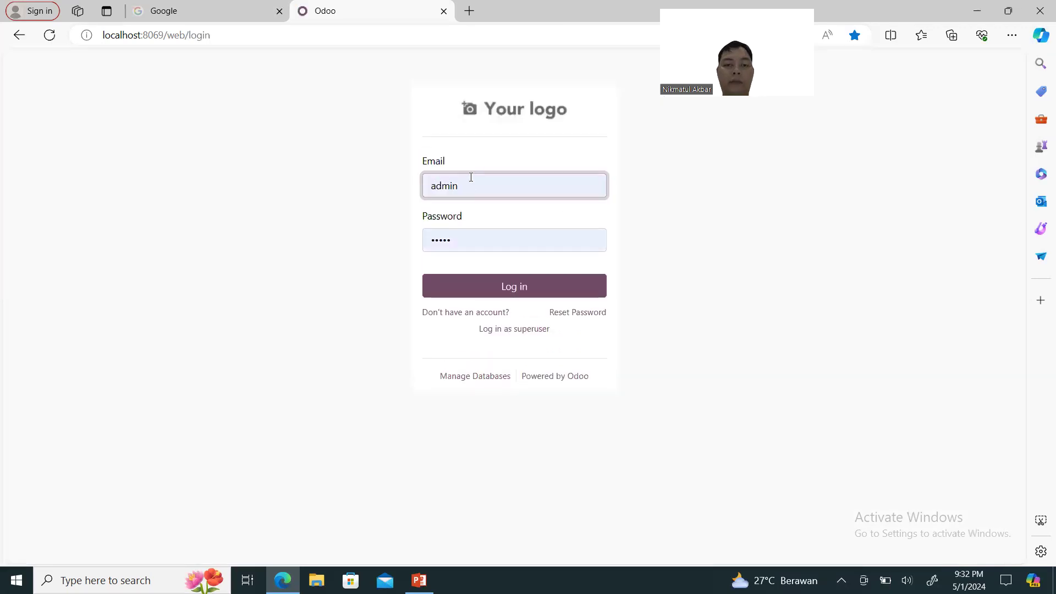
left_click(472, 185)
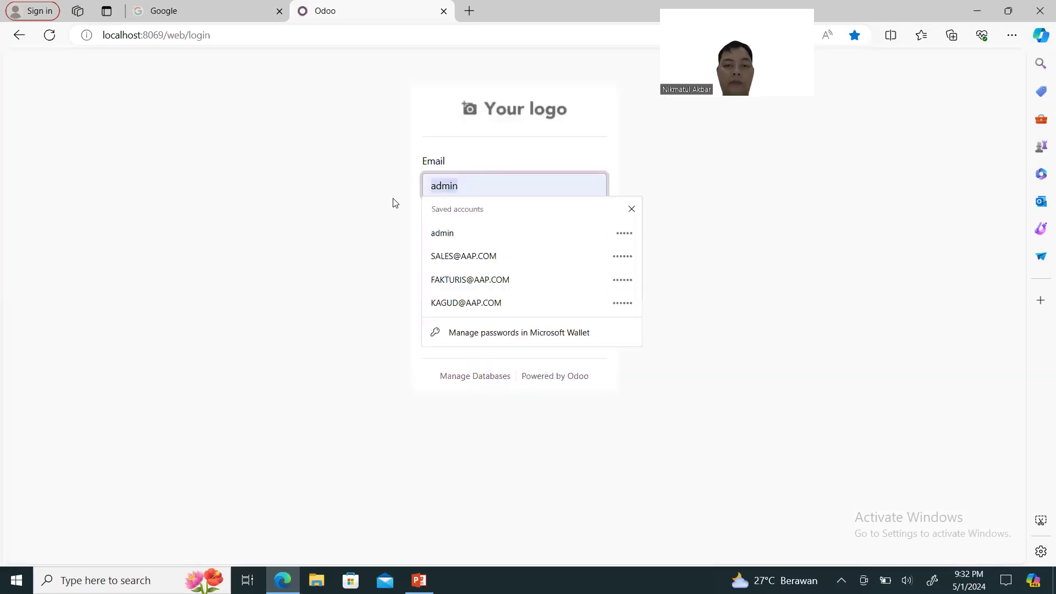
left_click(480, 249)
left_click(491, 285)
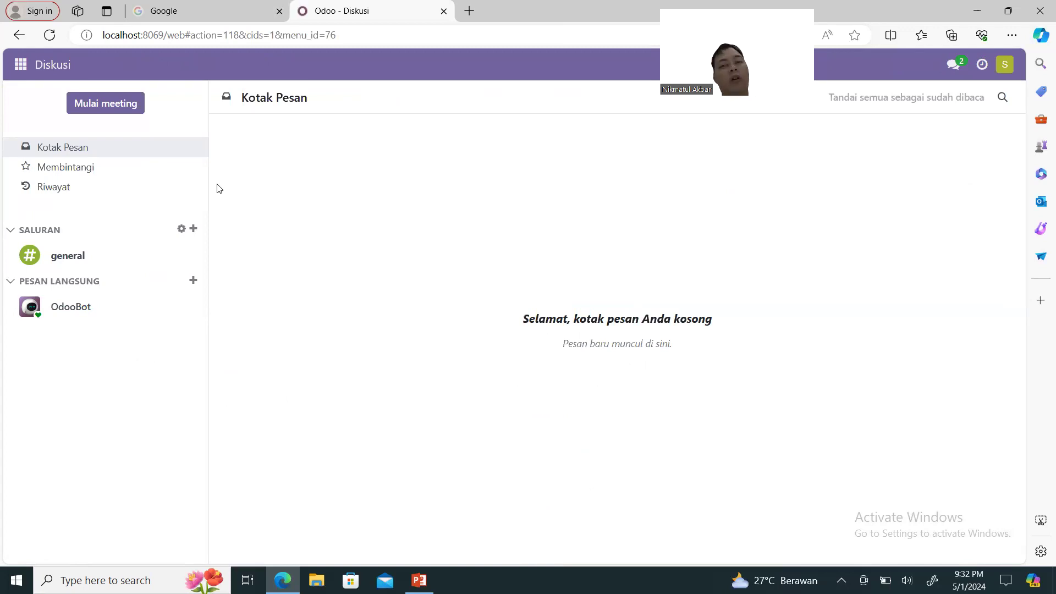
Start a new Penjualan quotation for customer Apotek Sehat Farma.
left_click(19, 71)
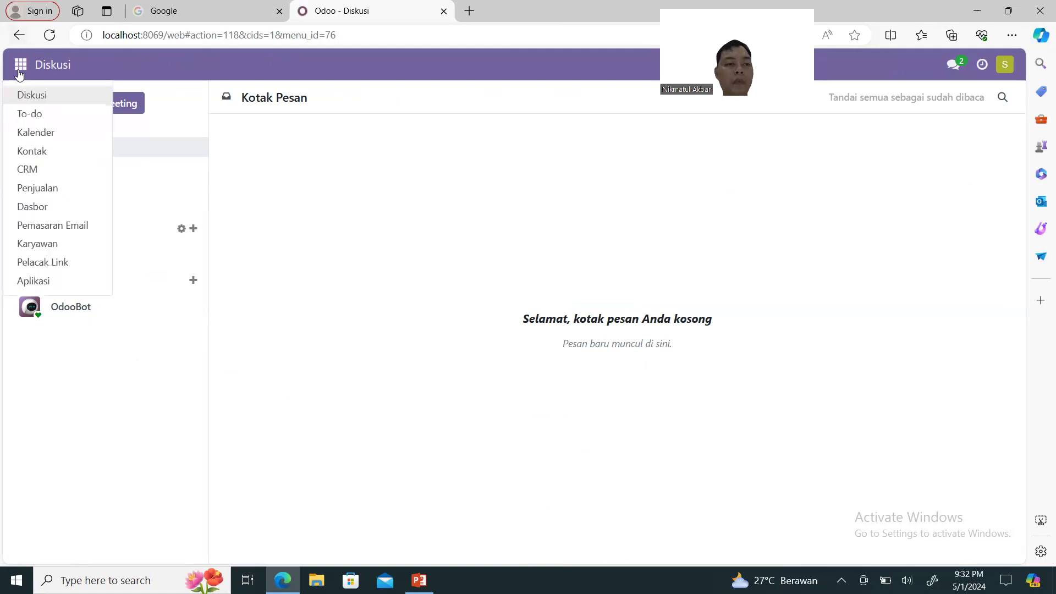
left_click(86, 191)
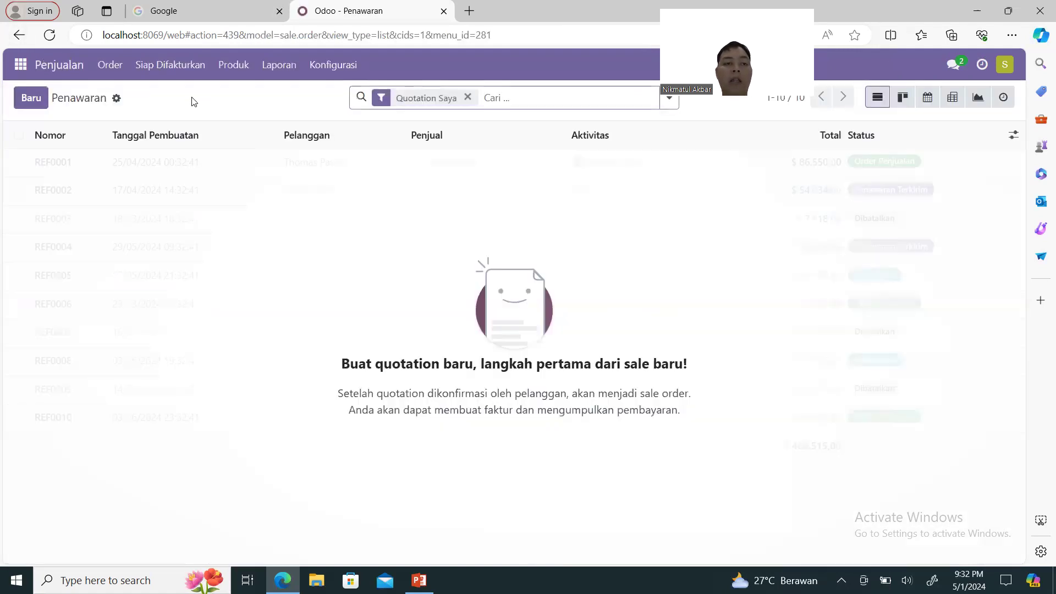
left_click(31, 99)
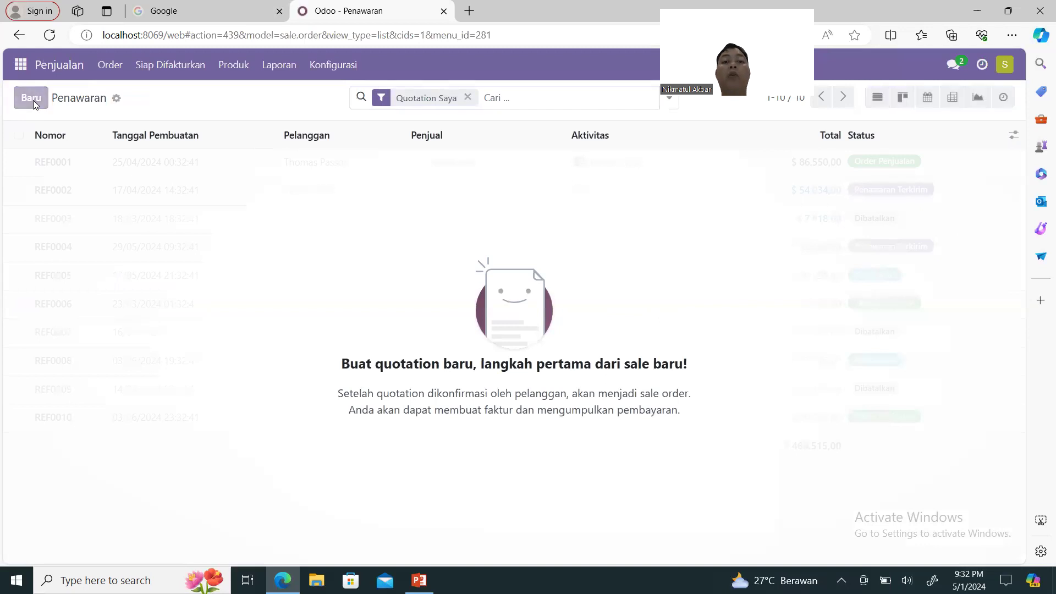
type("APOTE")
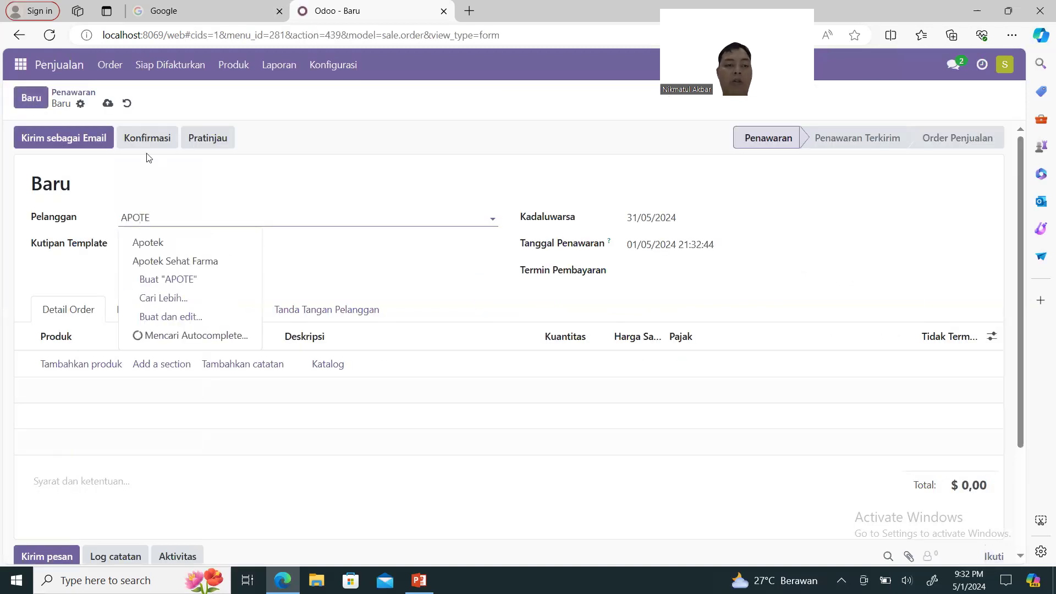
left_click(187, 261)
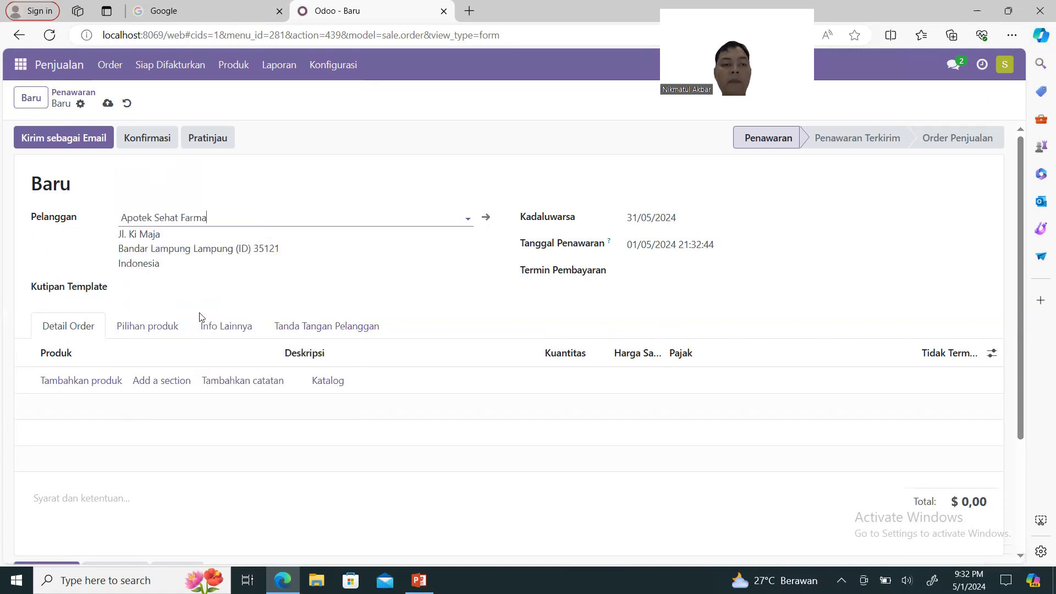
Add an order line of 10 PARASETAMOL.
left_click(95, 381)
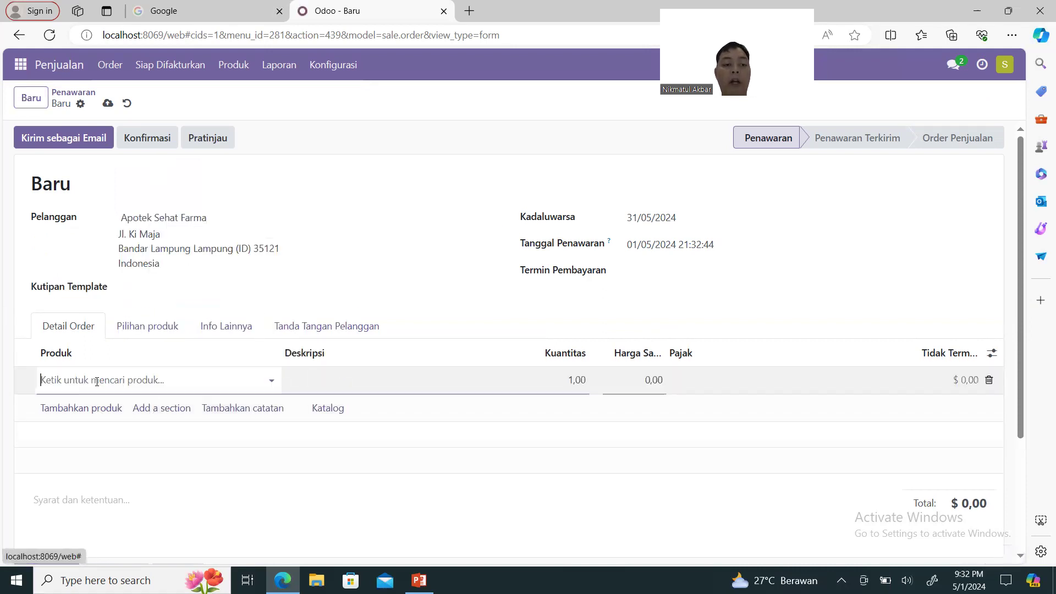
type("PARA")
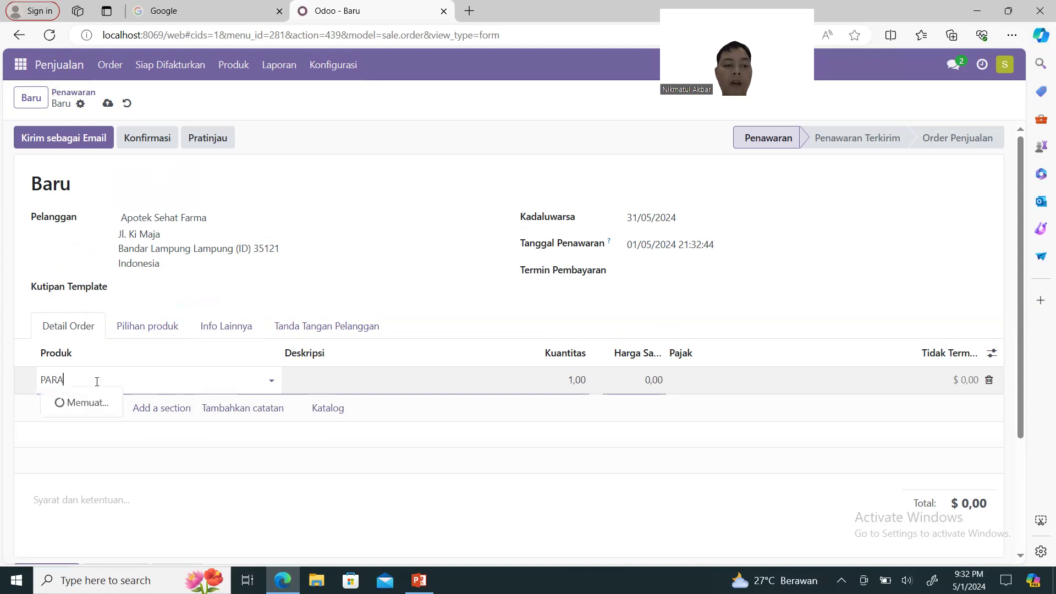
key("Return")
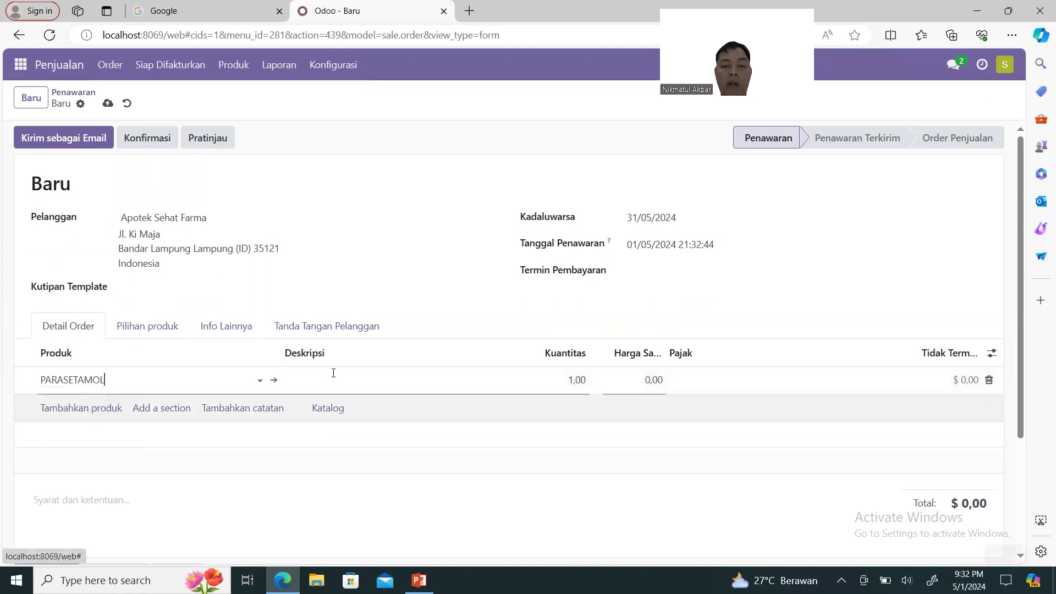
left_click(570, 383)
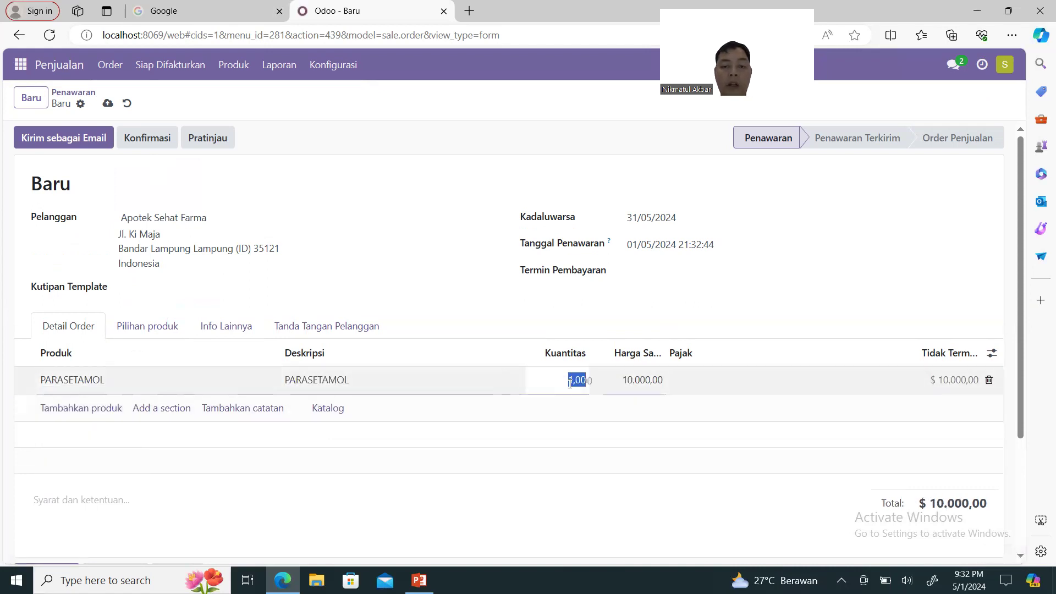
type("10")
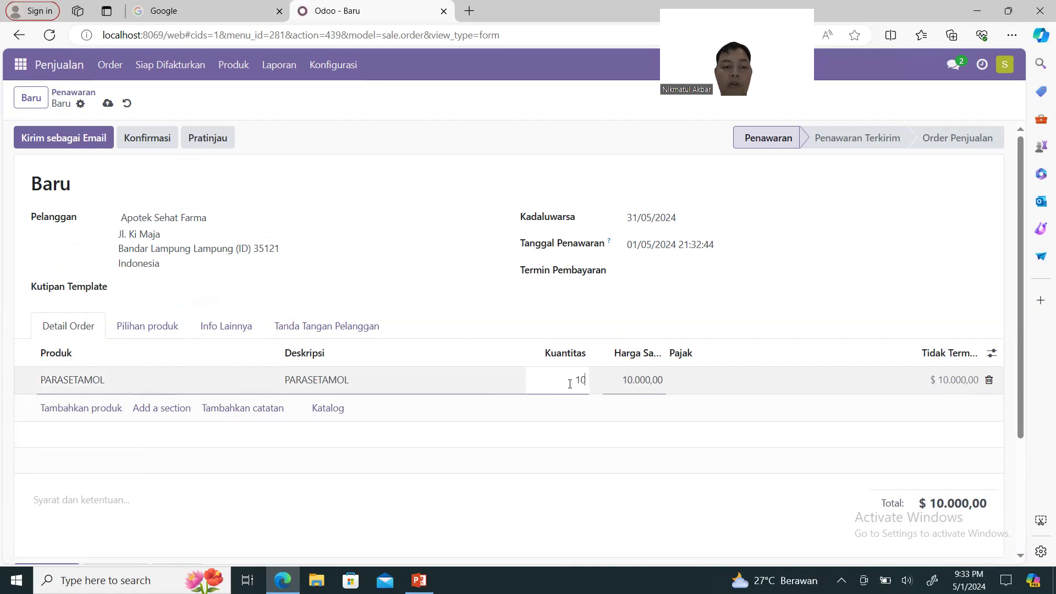
left_click(106, 410)
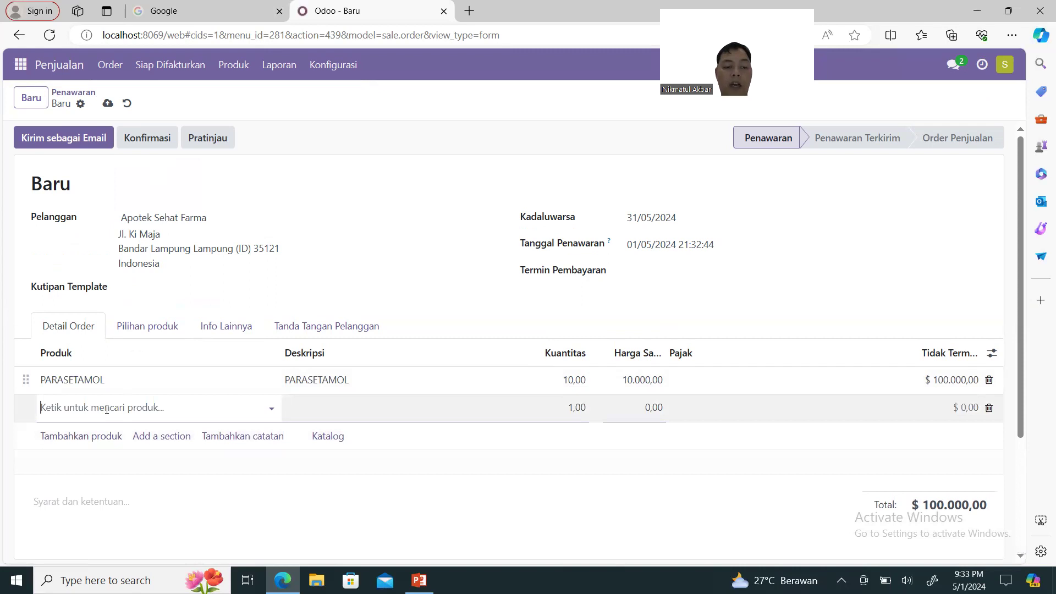
Add 5 VITAMIN C, bringing the quotation total to $125,000.00.
type("VIT")
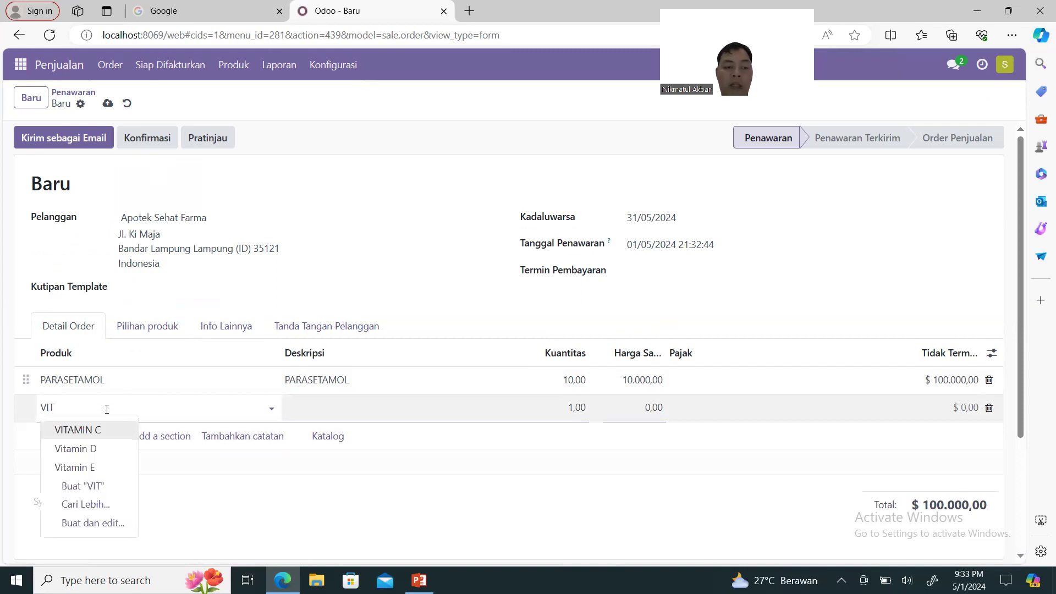
left_click(95, 437)
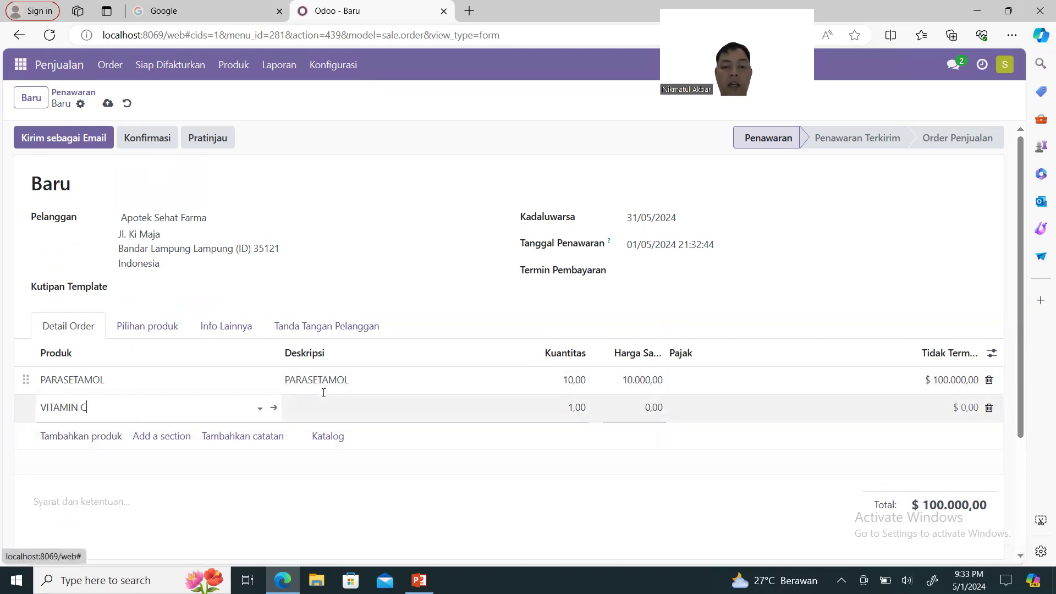
left_click(566, 419)
type("5")
left_click(766, 336)
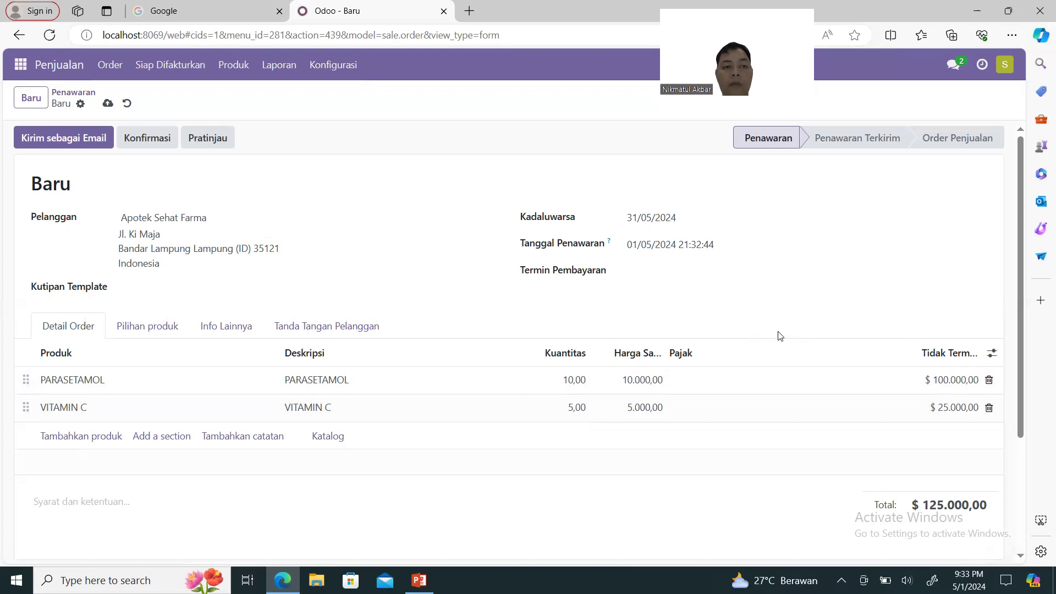
scroll(780, 336, "down", 3)
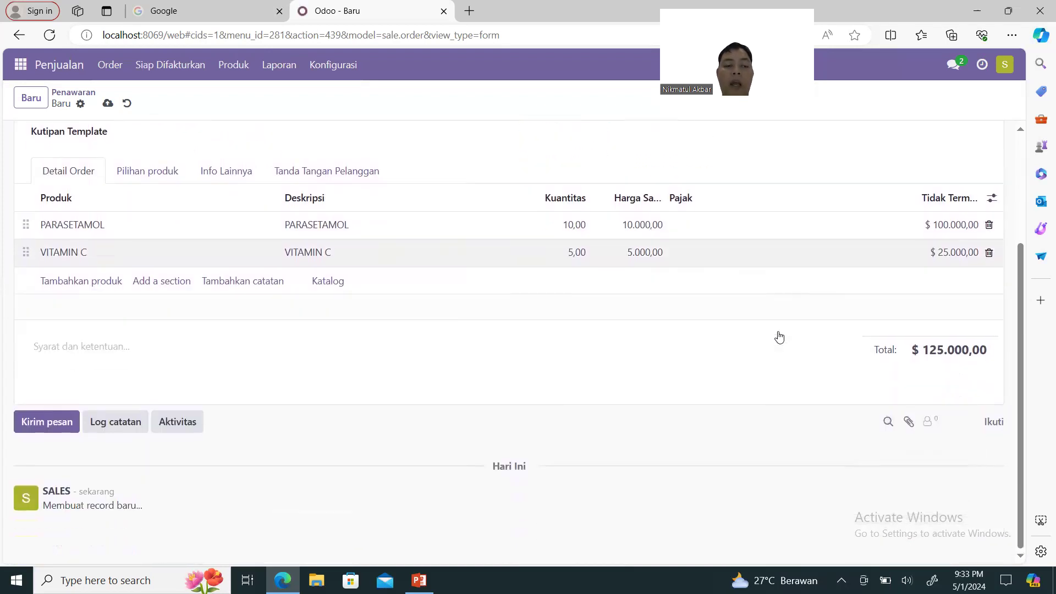
scroll(779, 337, "up", 3)
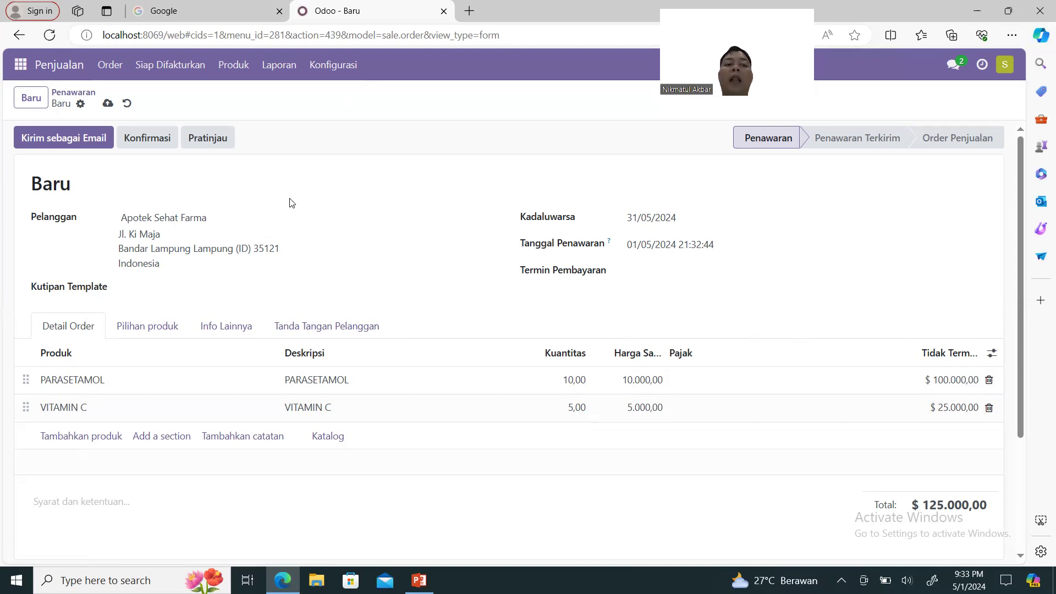
Email quotation S00027 with its PDF attached to Apotek Sehat Farma.
left_click(69, 143)
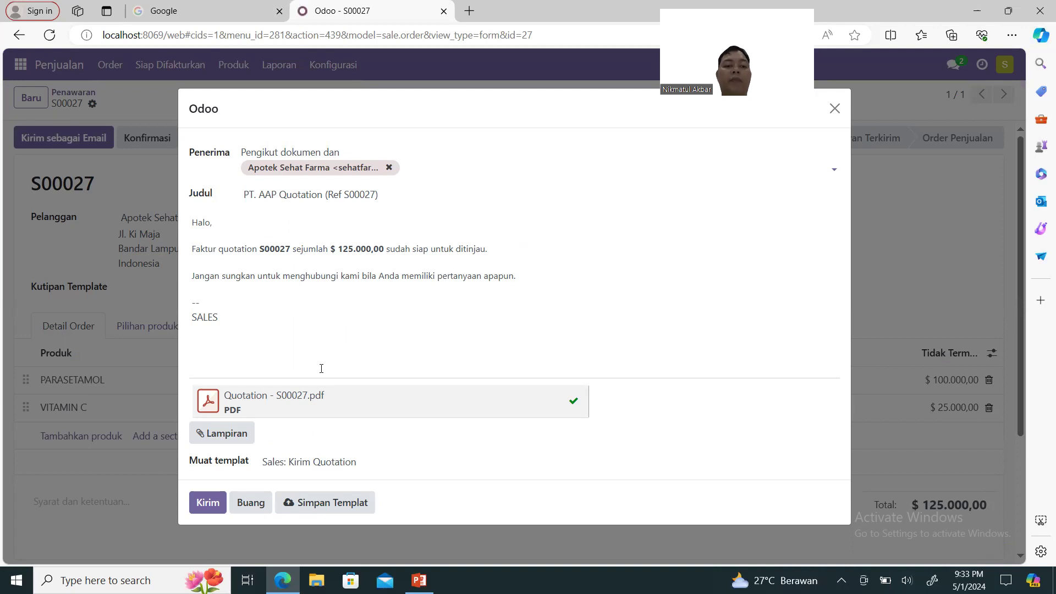
left_click(216, 509)
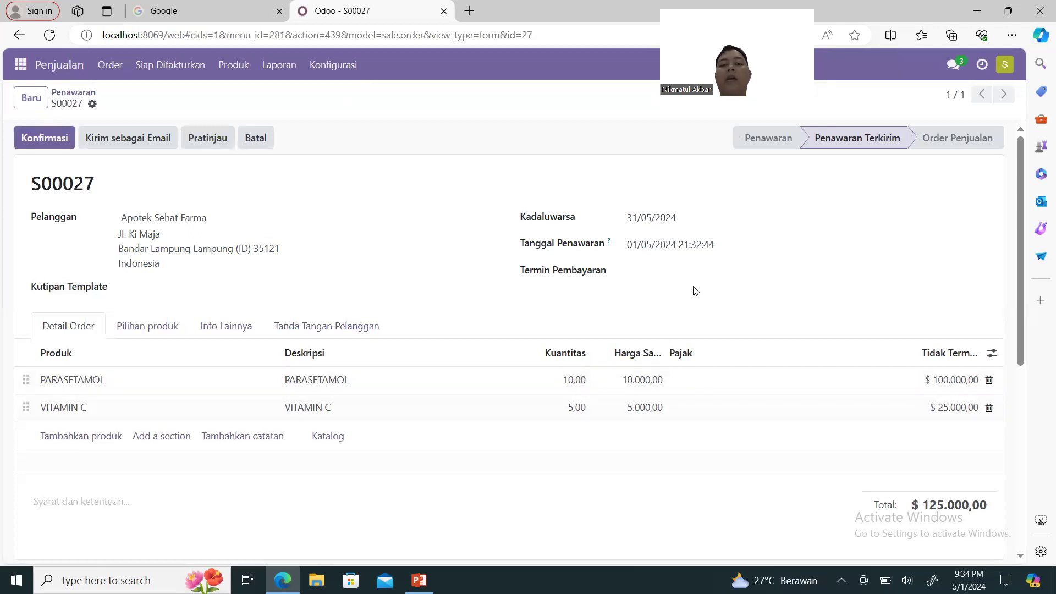
left_click(704, 269)
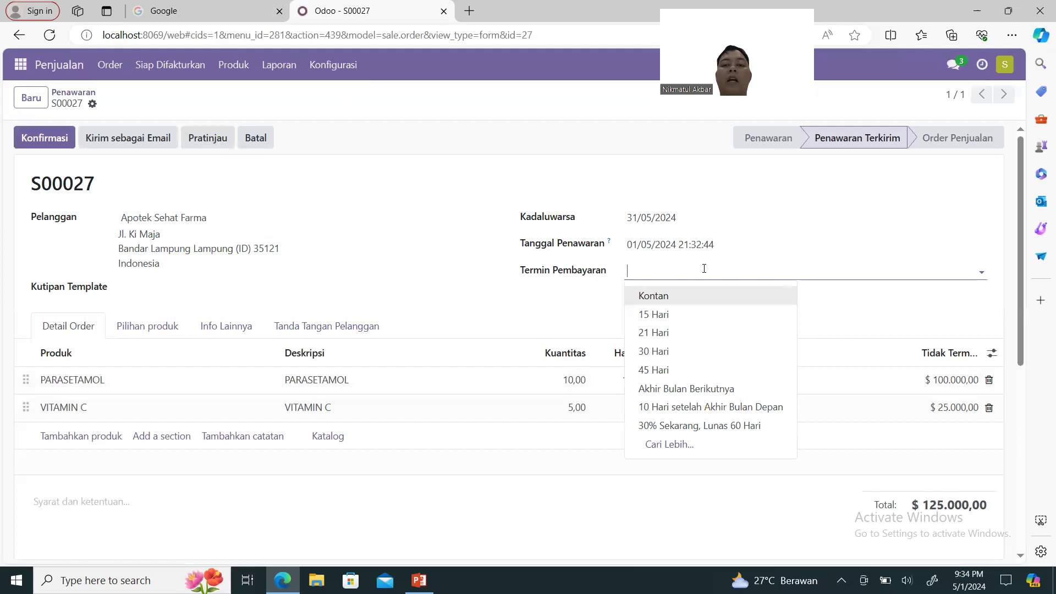
Set S00027's payment terms to Kontan and confirm it as a sales order.
left_click(700, 296)
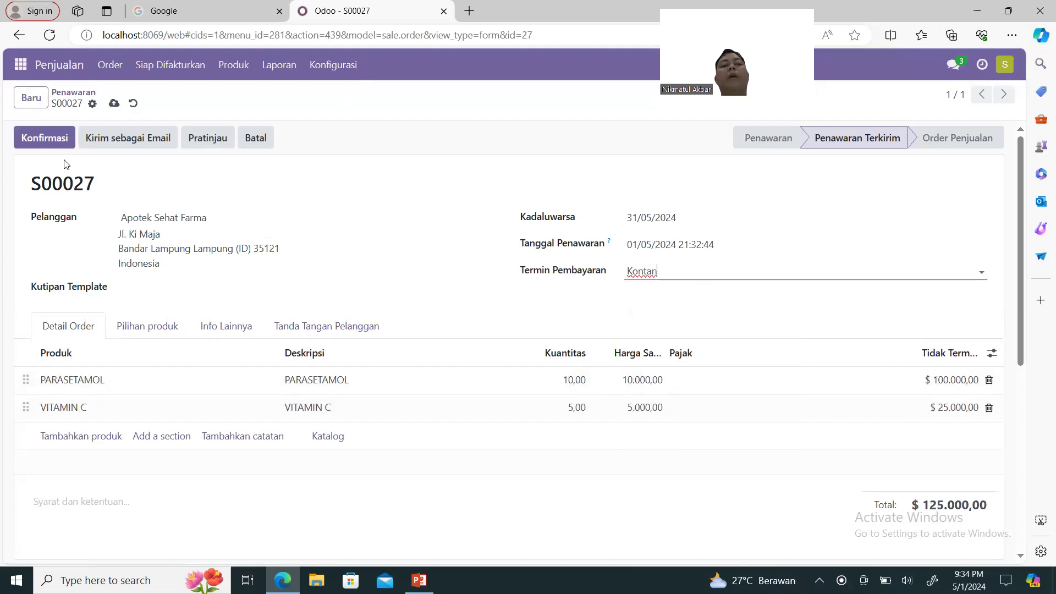
left_click(44, 142)
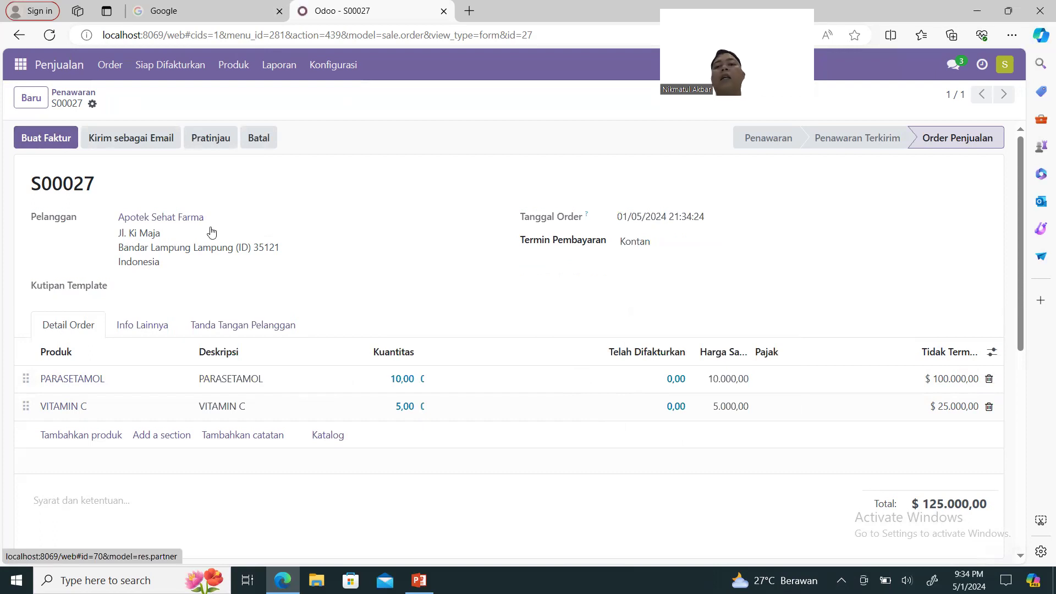
Sign in as the warehouse account, re-entering its password, and open Stok Persediaan.
left_click(1014, 66)
left_click(947, 201)
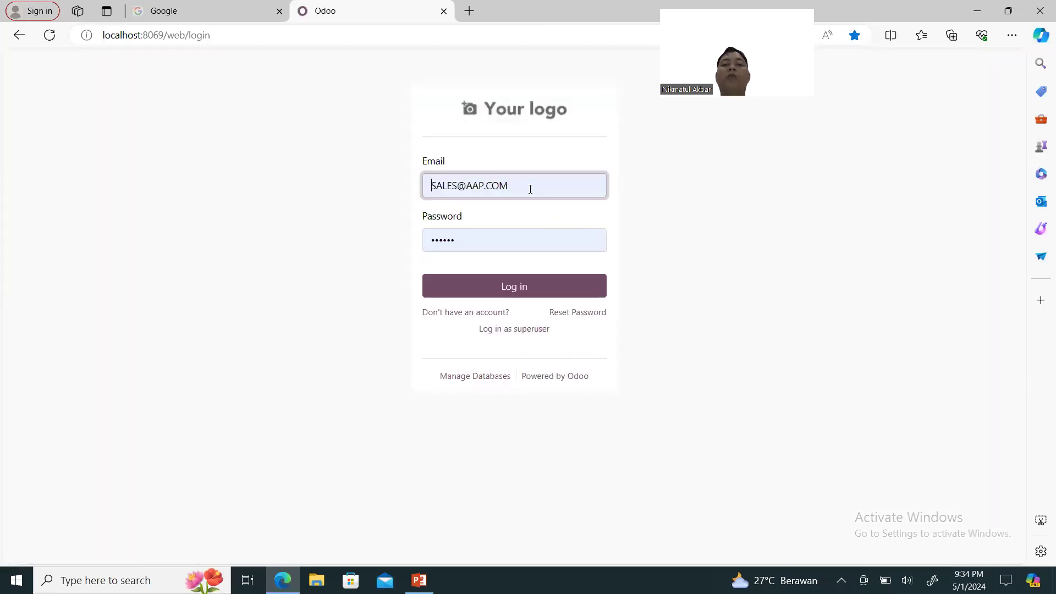
left_click(530, 189)
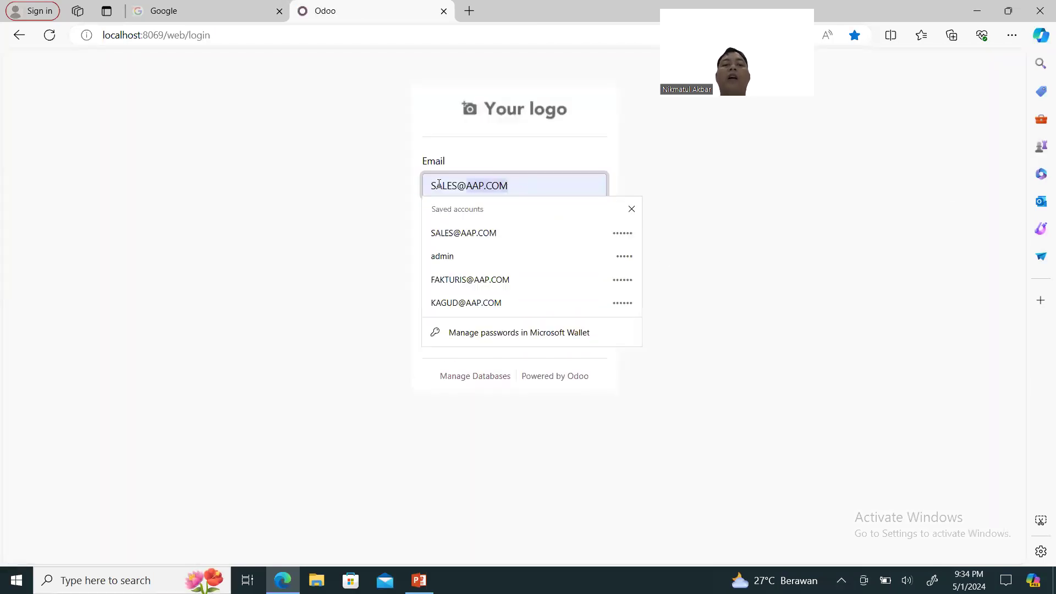
left_click(454, 302)
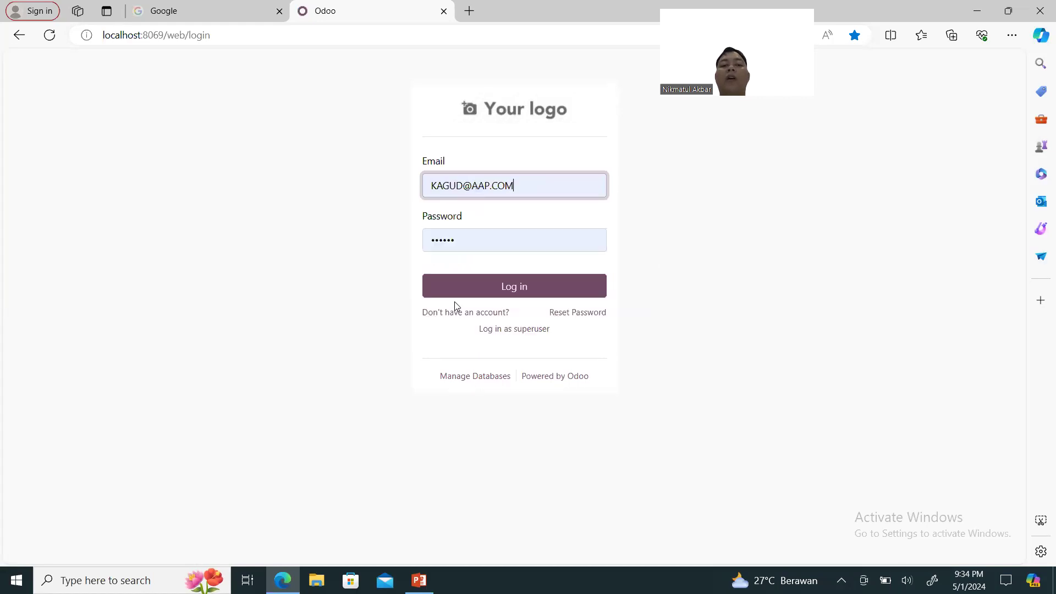
left_click(476, 237)
type("••••••")
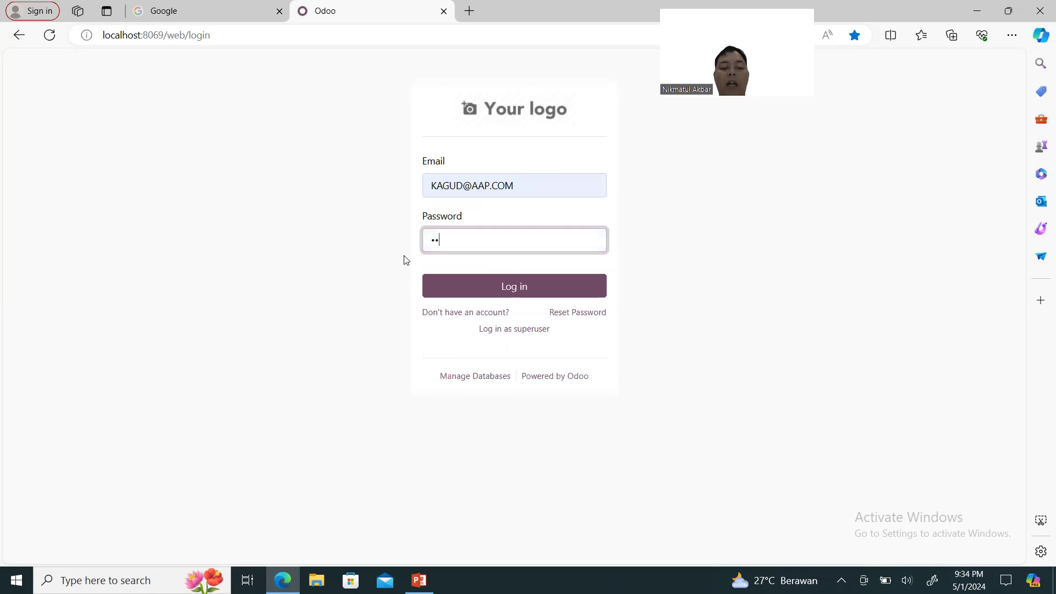
key("Return")
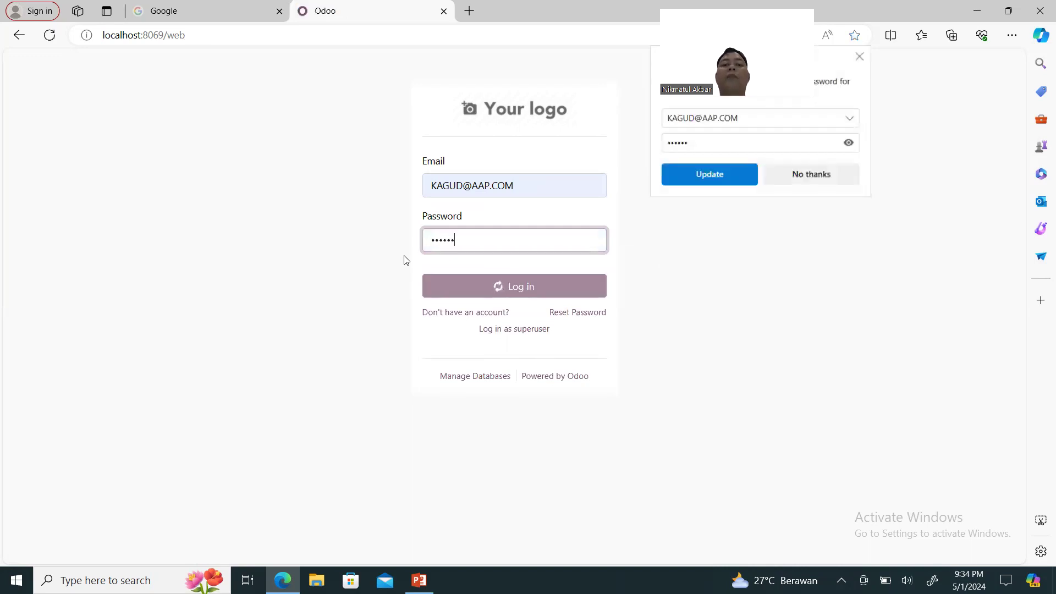
left_click(730, 181)
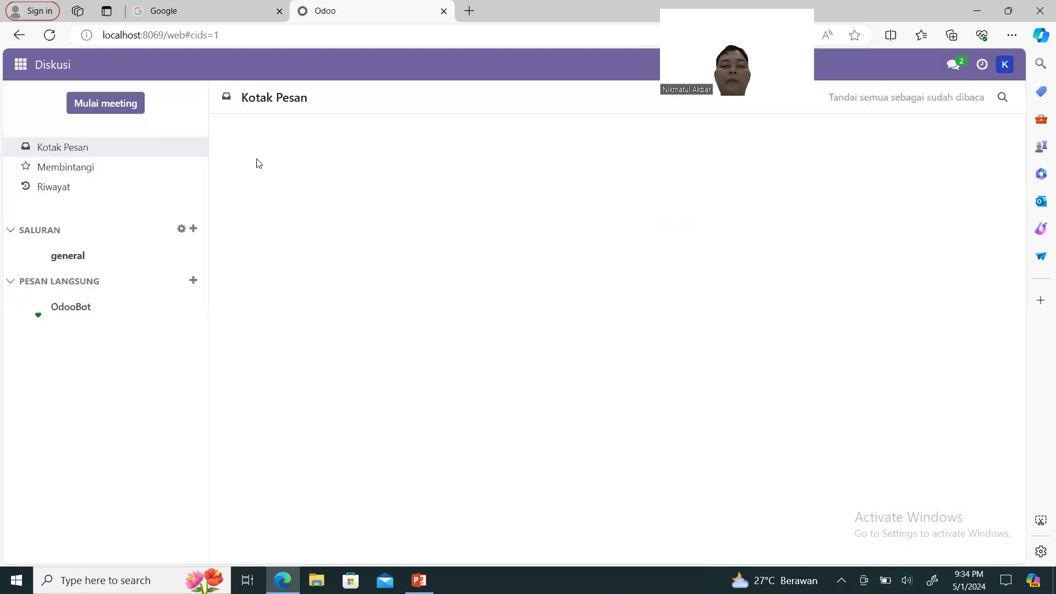
left_click(22, 66)
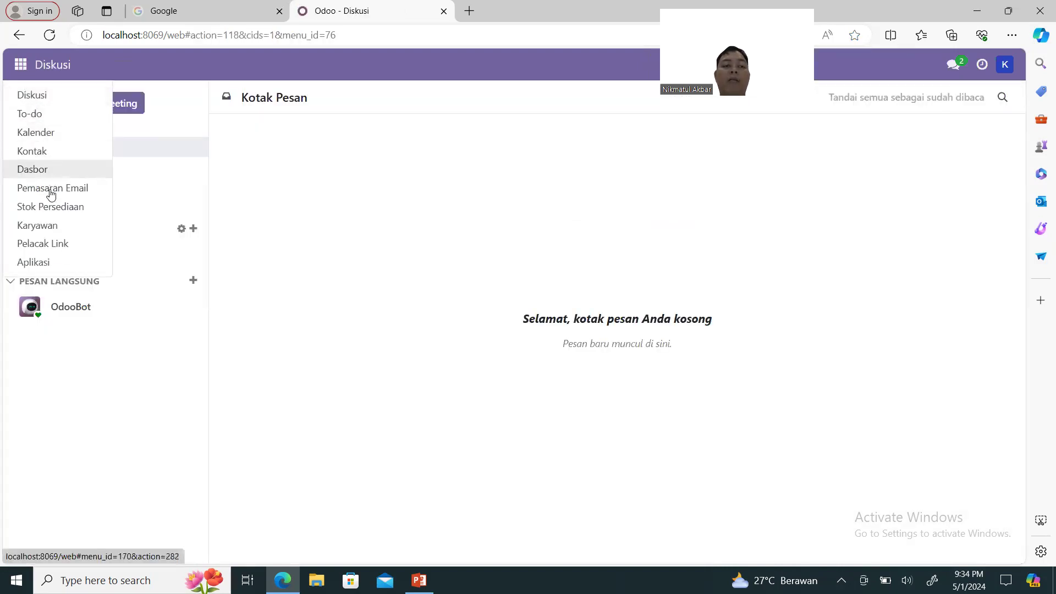
left_click(66, 208)
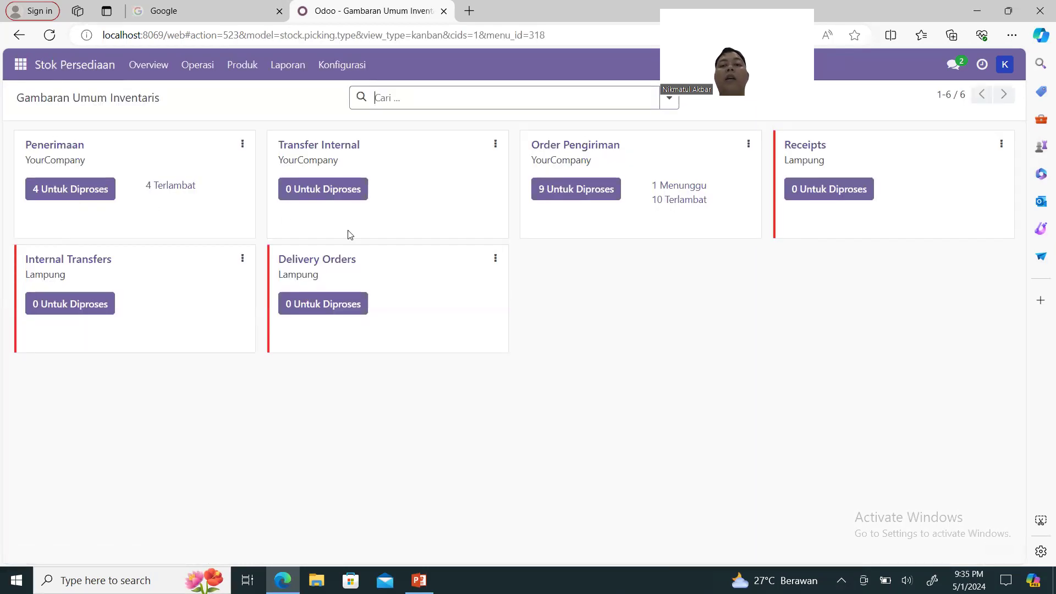
Open WH/OUT/00013 from the 9 pending deliveries and validate it as done.
left_click(602, 191)
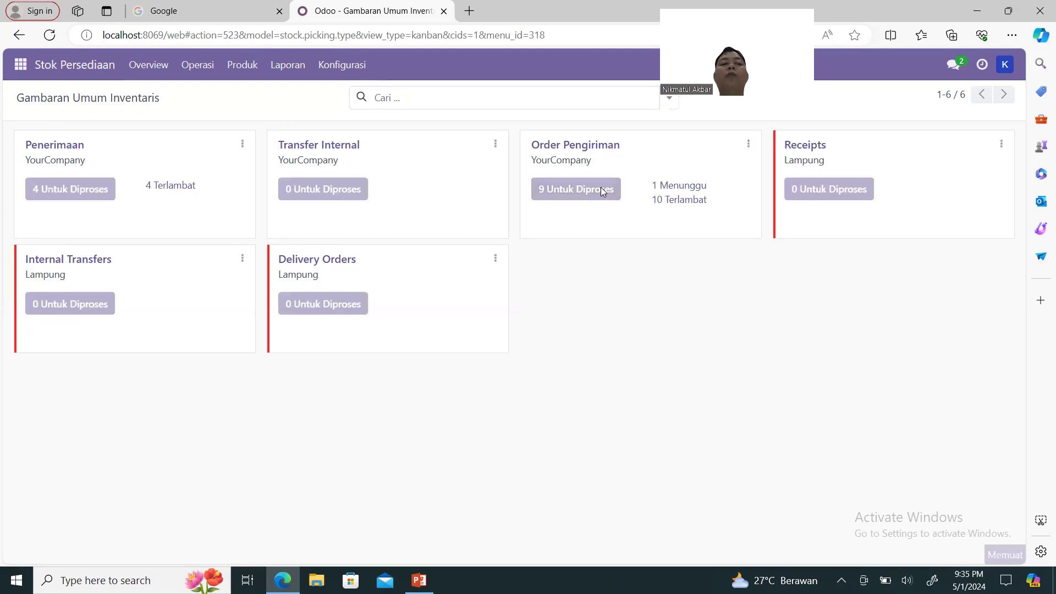
left_click_drag(602, 191, 524, 323)
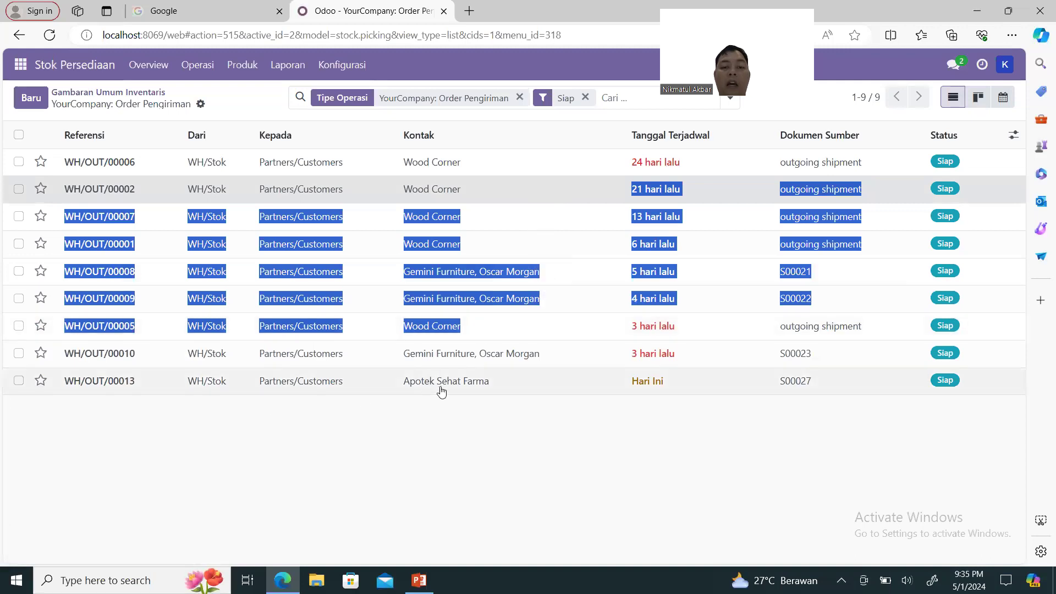
left_click(102, 391)
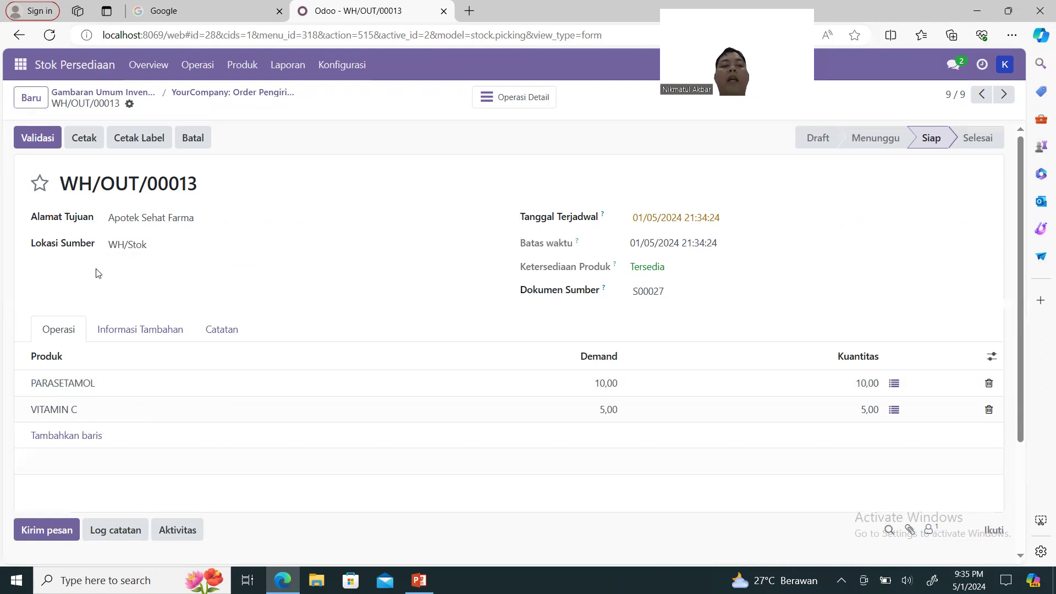
left_click(38, 138)
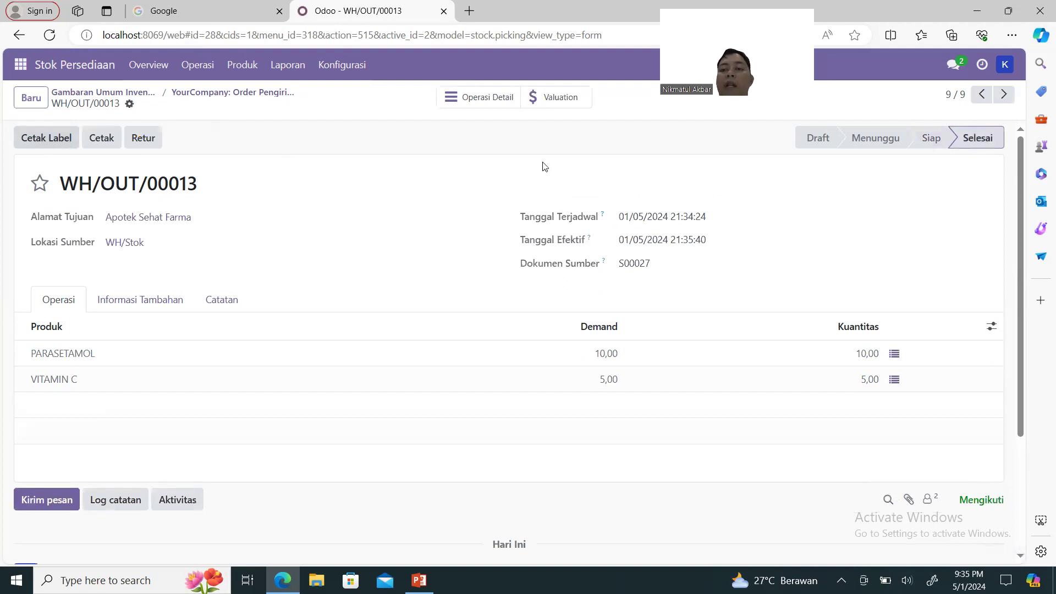
mouse_move(964, 135)
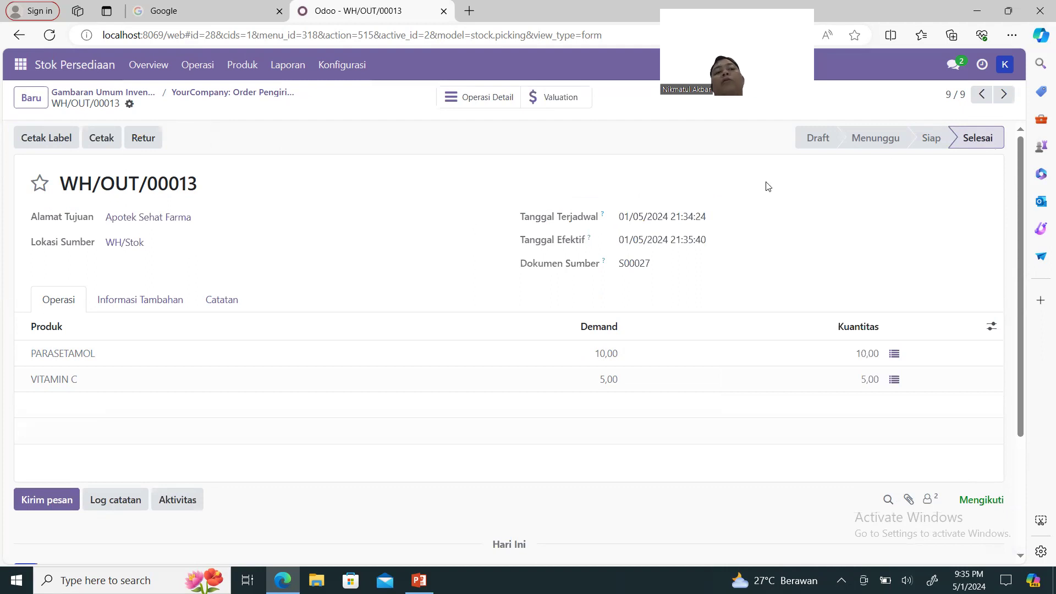
left_click(1005, 65)
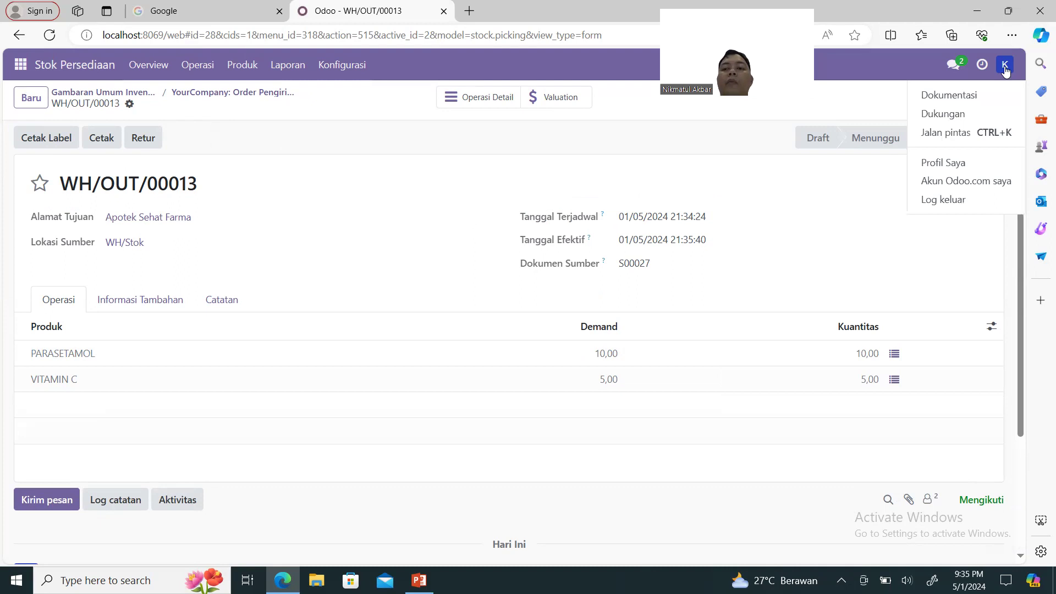
Log out of the warehouse account, sign in as SALES, and open the Penjualan quotations.
left_click(965, 200)
left_click(560, 198)
key("ctrl+a")
type("SAL")
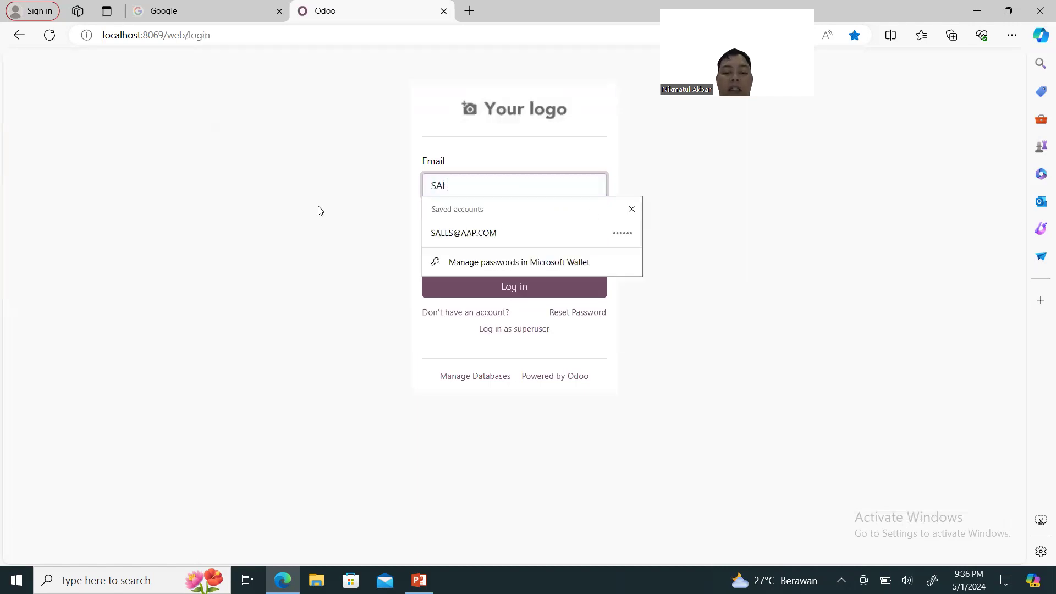
left_click(455, 233)
left_click(492, 284)
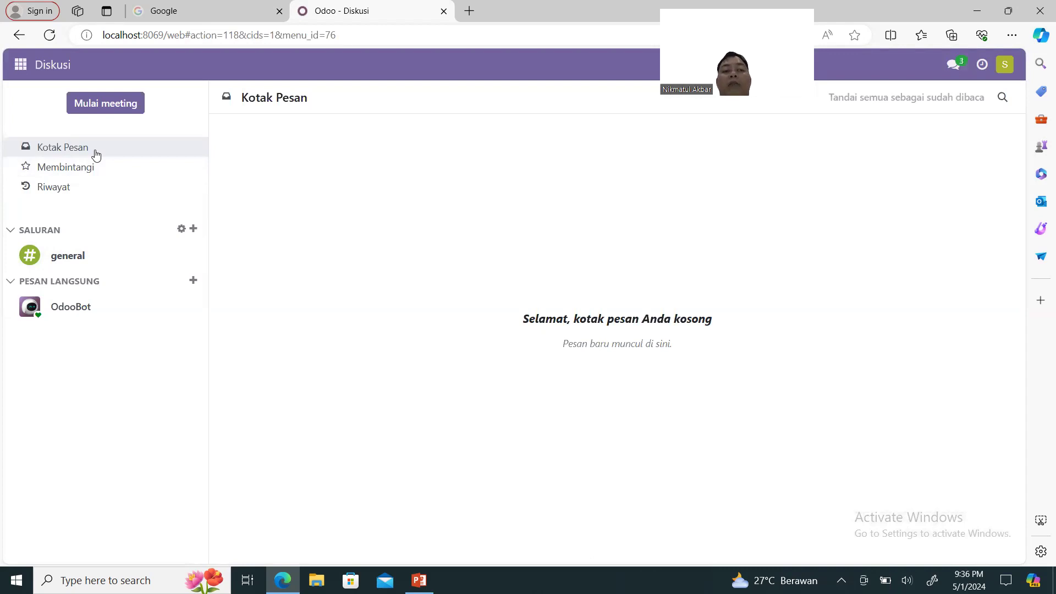
left_click(20, 65)
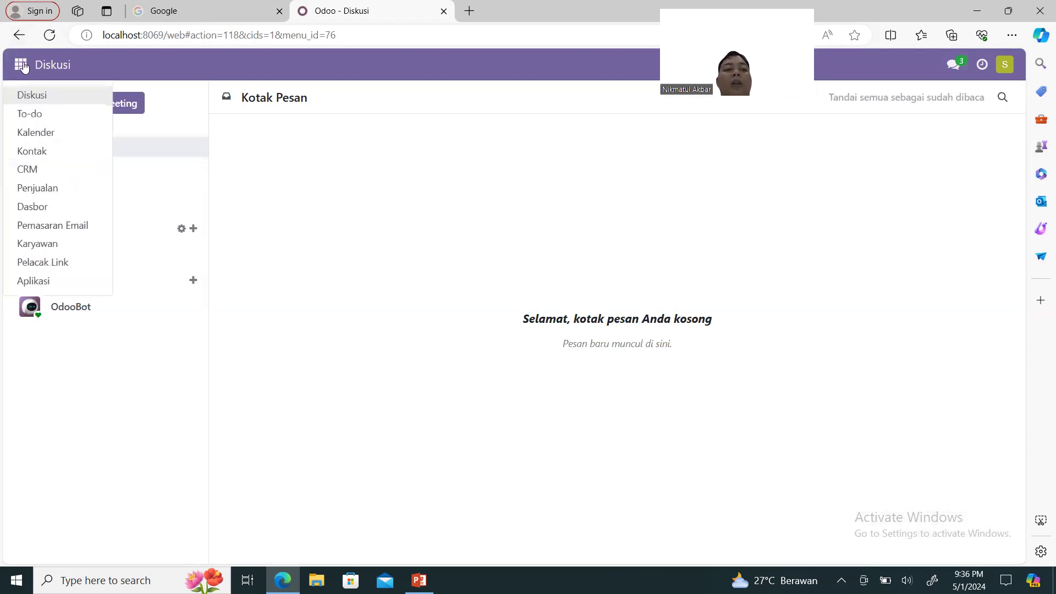
left_click(64, 190)
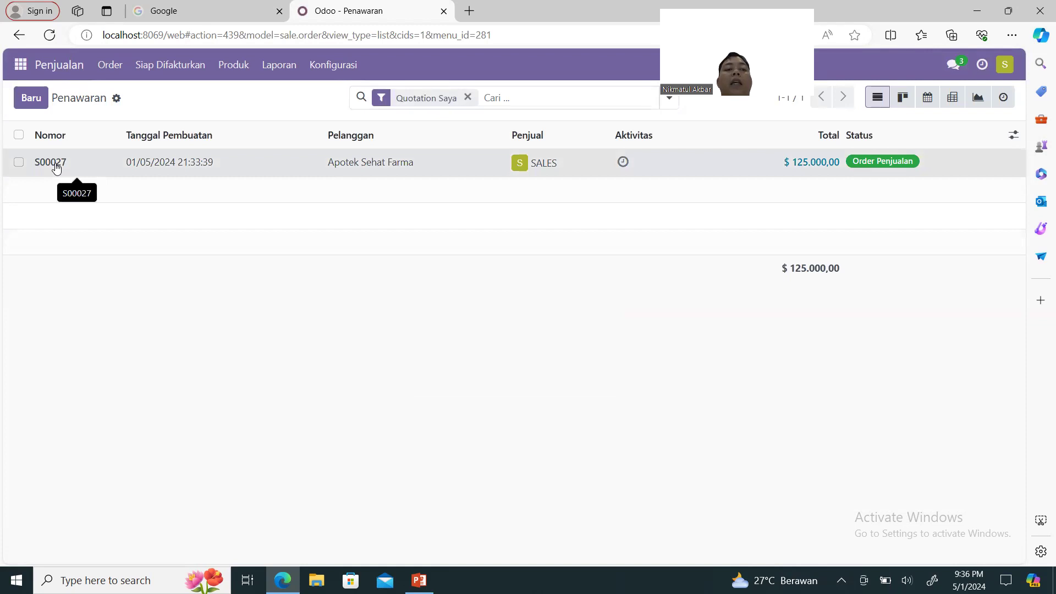
Create a regular draft invoice from S00027 for the PARASETAMOL and VITAMIN C lines, totalling $125.000,00.
left_click(55, 168)
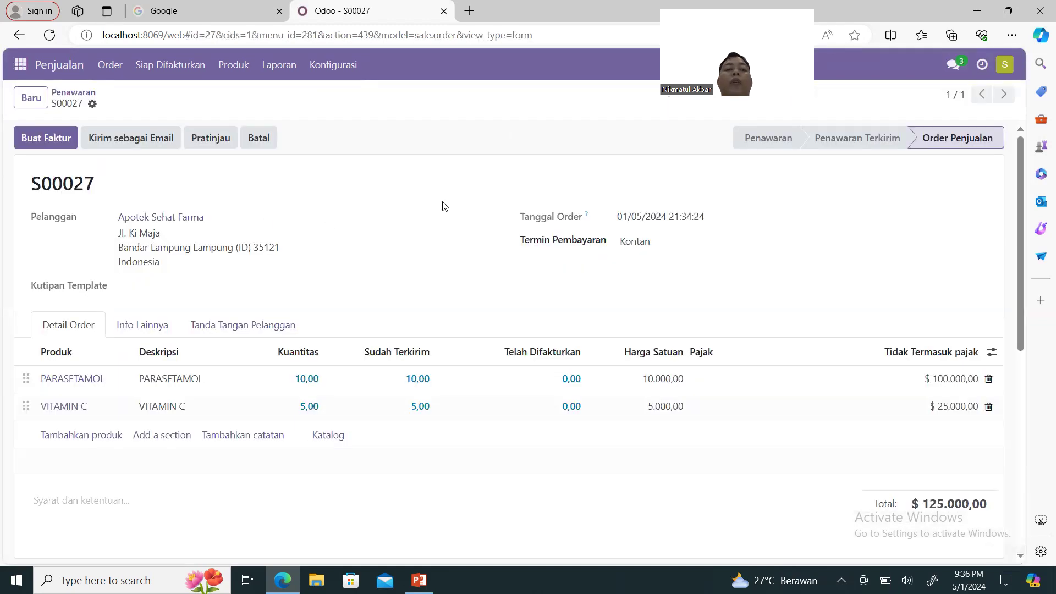
left_click(52, 144)
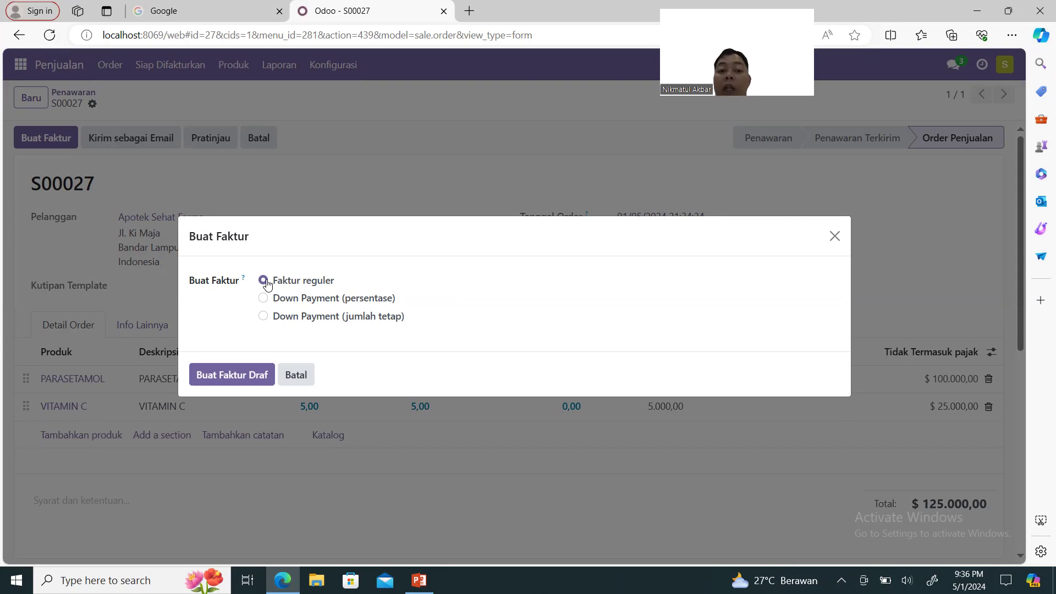
left_click(241, 376)
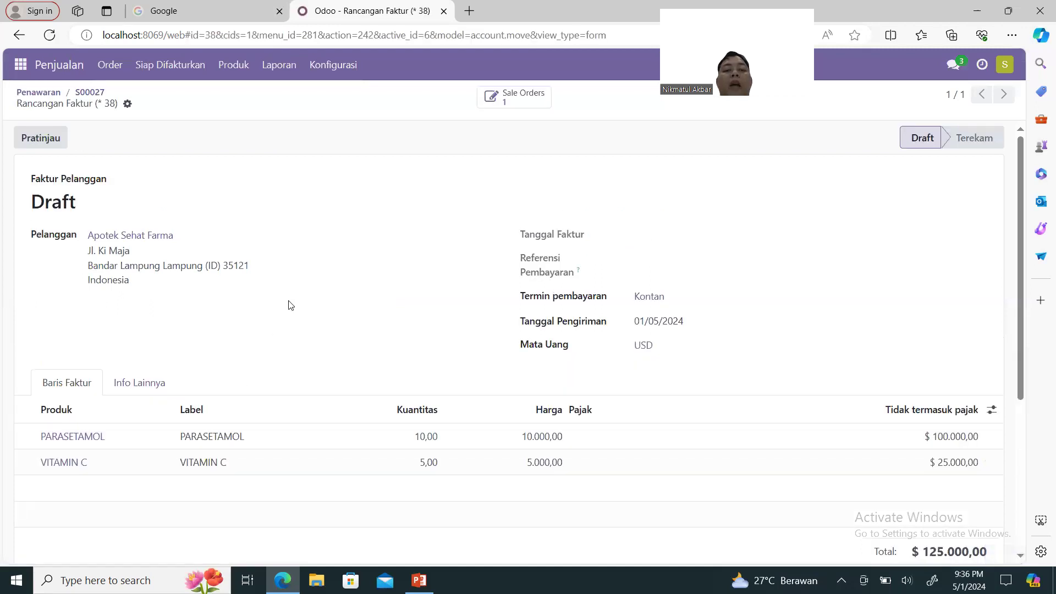
scroll(291, 306, "down", 3)
scroll(291, 306, "up", 1)
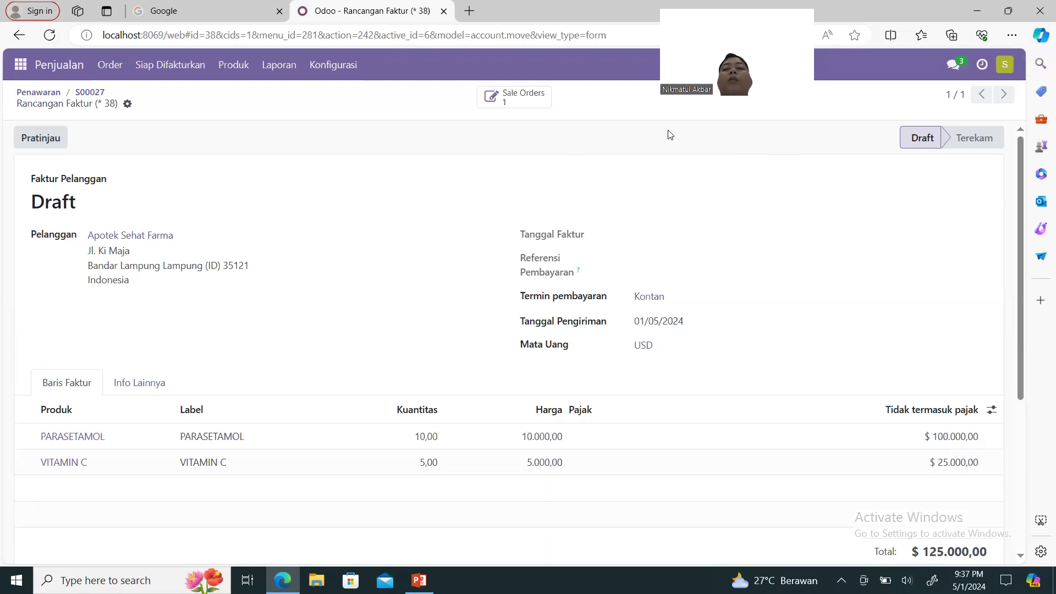
Log out, sign in as the FAKTURIS invoicing user, and open the Penagihan invoice list.
left_click(1011, 65)
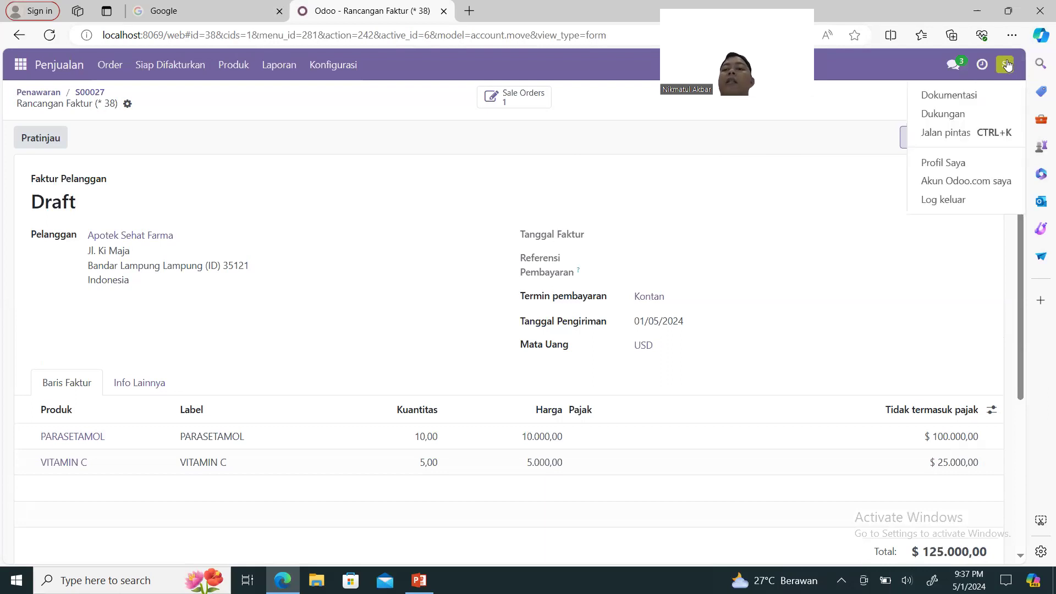
left_click(953, 201)
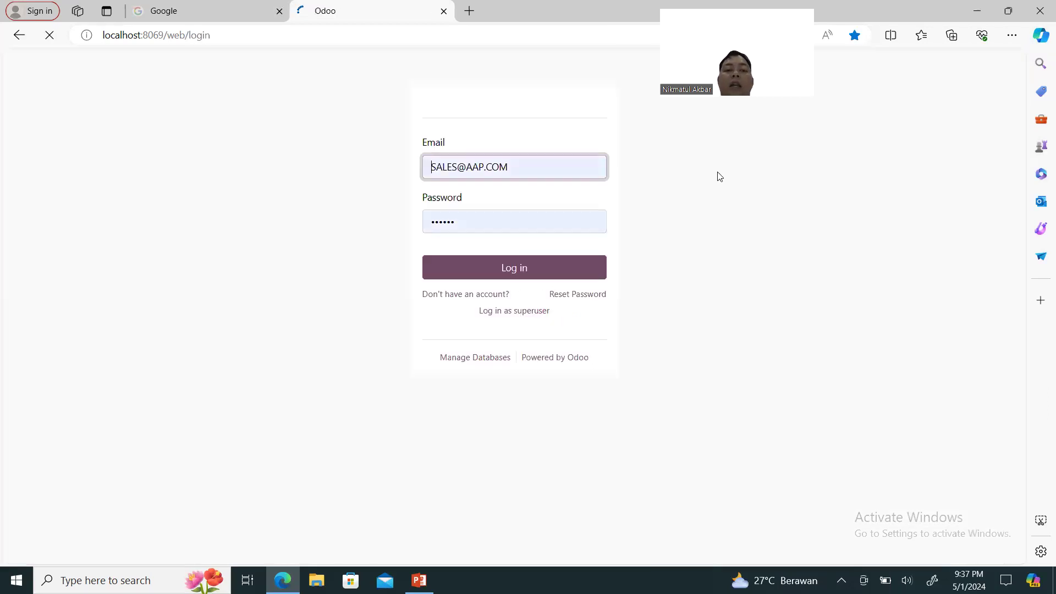
left_click(539, 190)
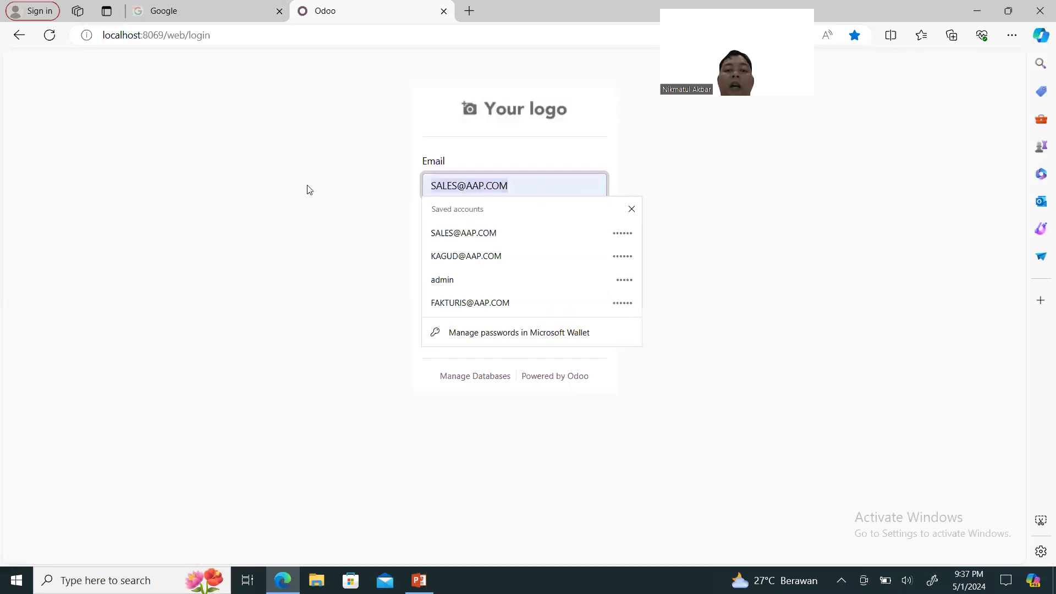
left_click(477, 304)
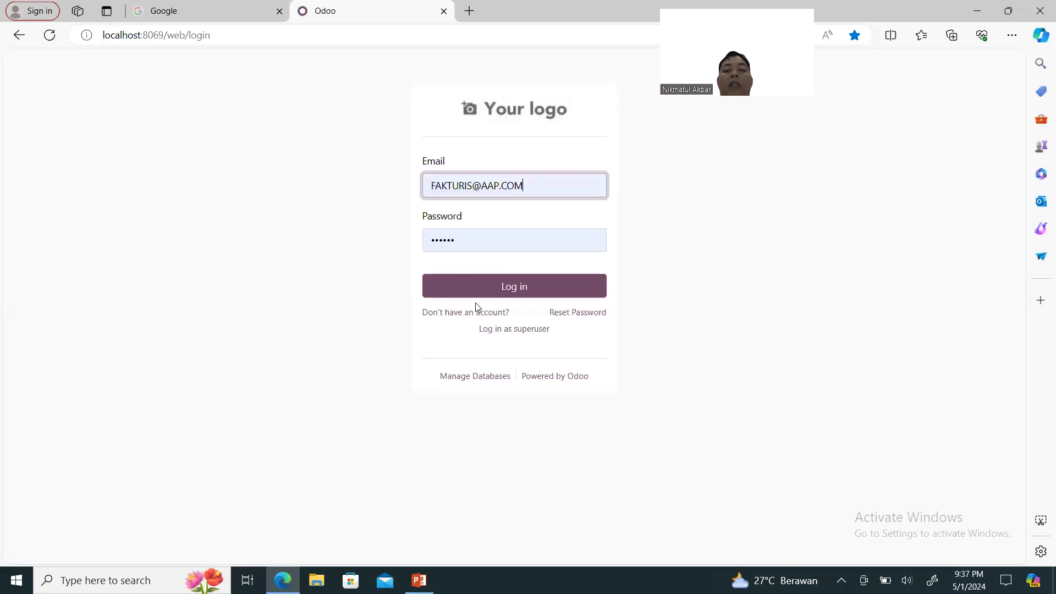
left_click(473, 233)
type("******")
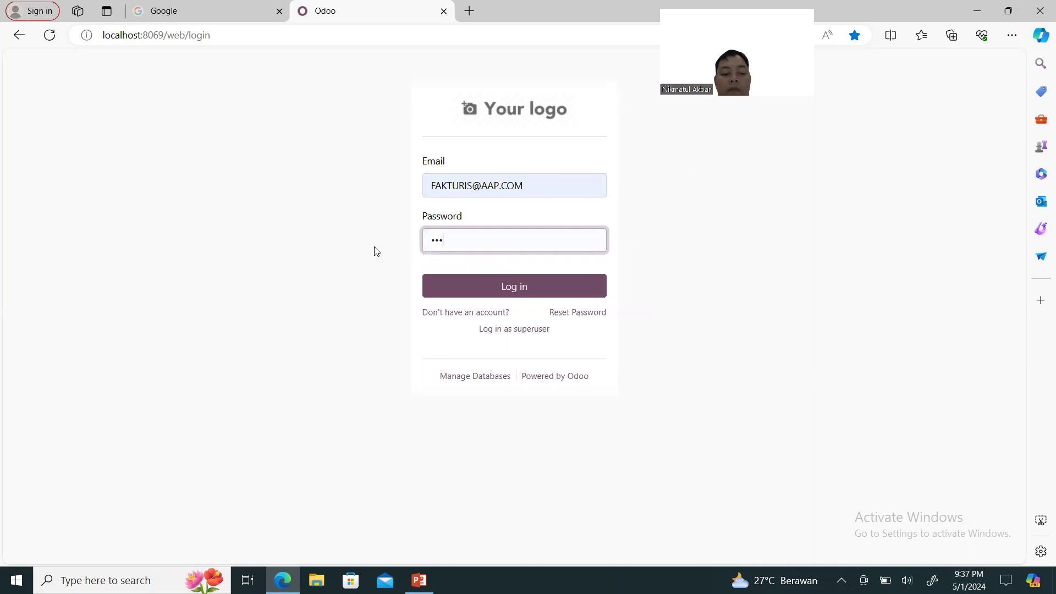
key("Return")
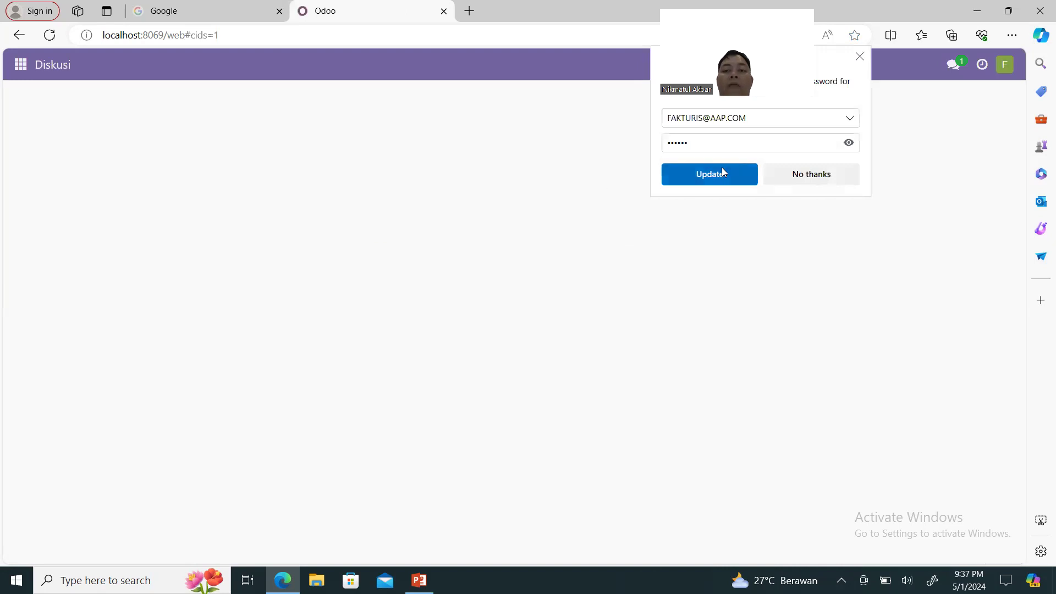
left_click(722, 171)
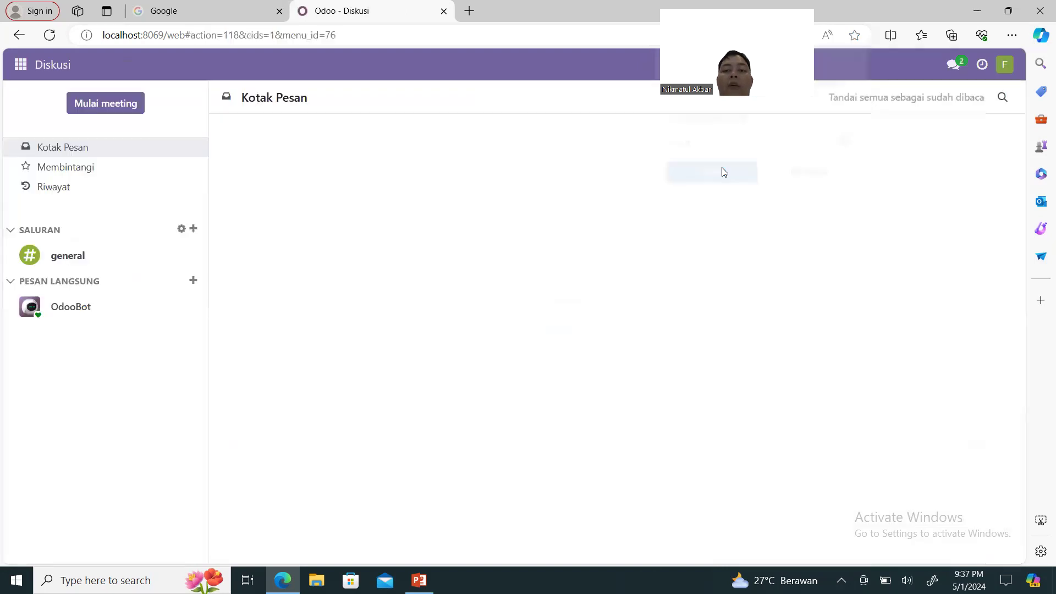
left_click(21, 64)
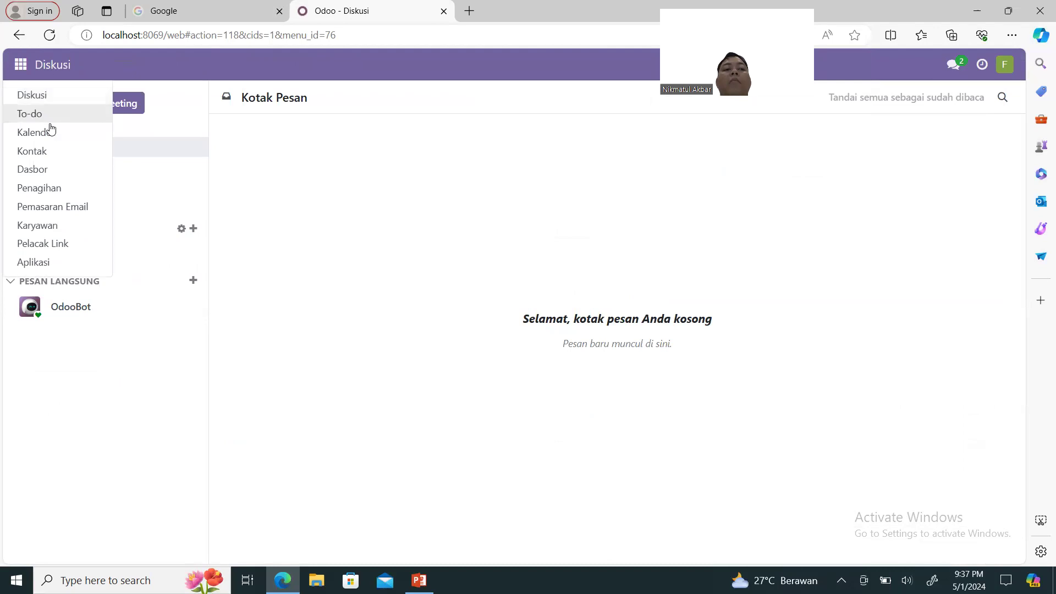
left_click(58, 187)
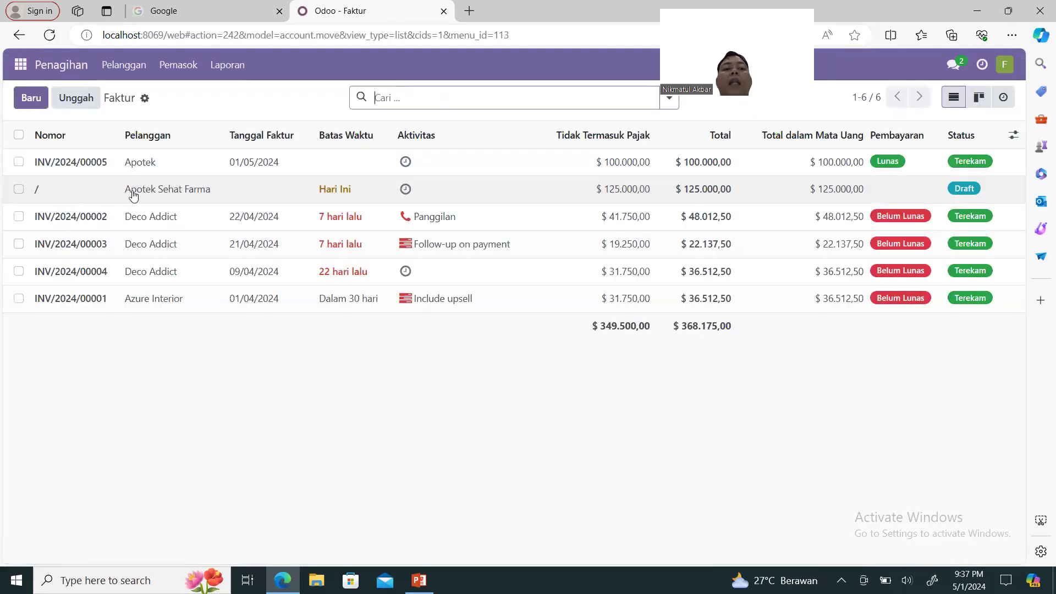
Confirm Apotek Sehat Farma's $125.000,00 draft invoice so it posts as INV/2024/00006.
left_click(153, 196)
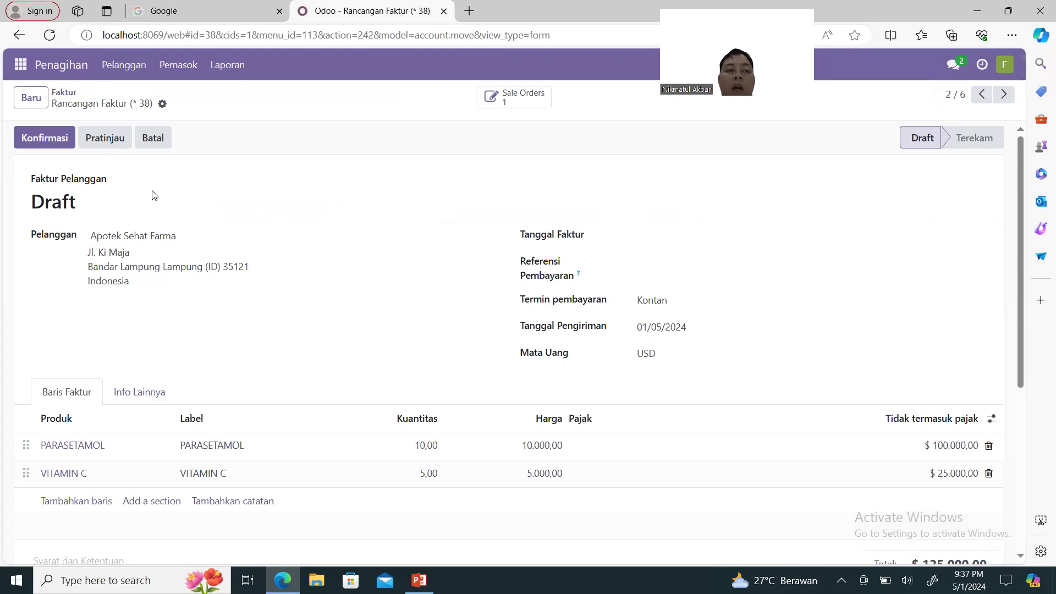
left_click(52, 145)
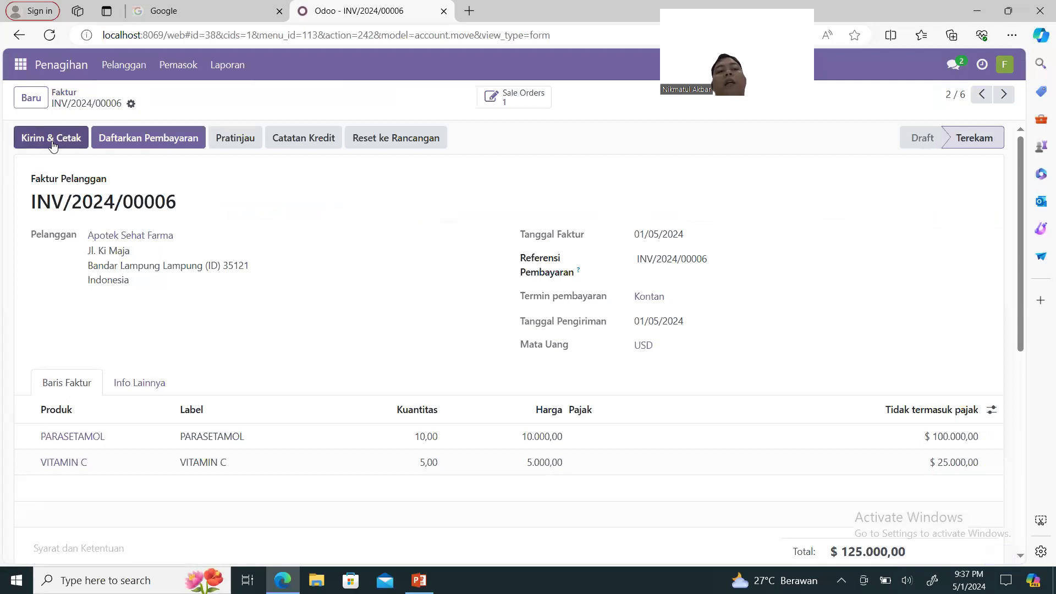
Send INV/2024/00006 by e-mail with its PDF to Apotek Sehat Farma, with Unduh unticked.
left_click(52, 144)
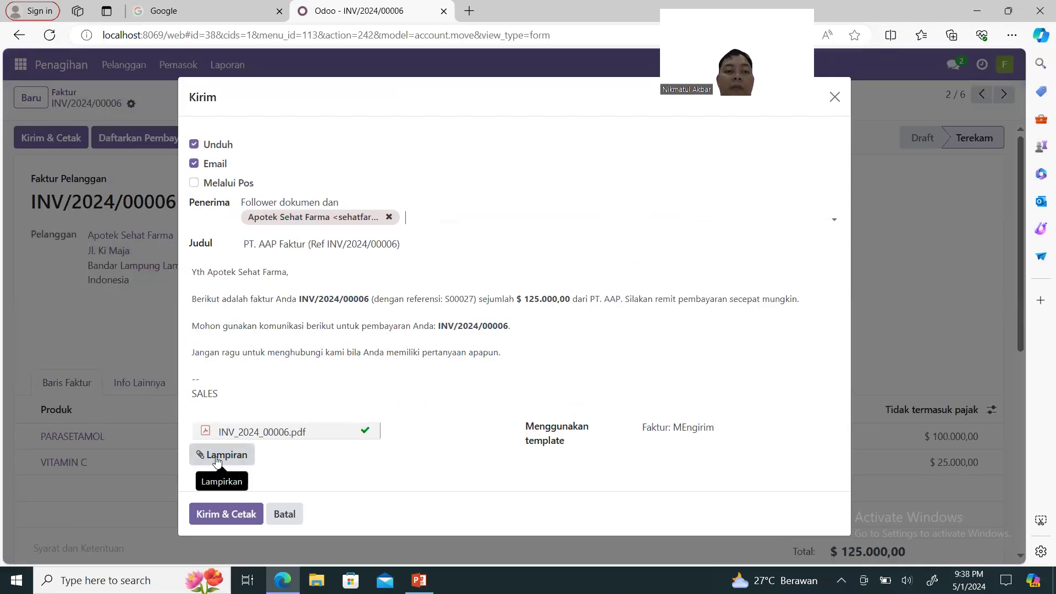
left_click(196, 146)
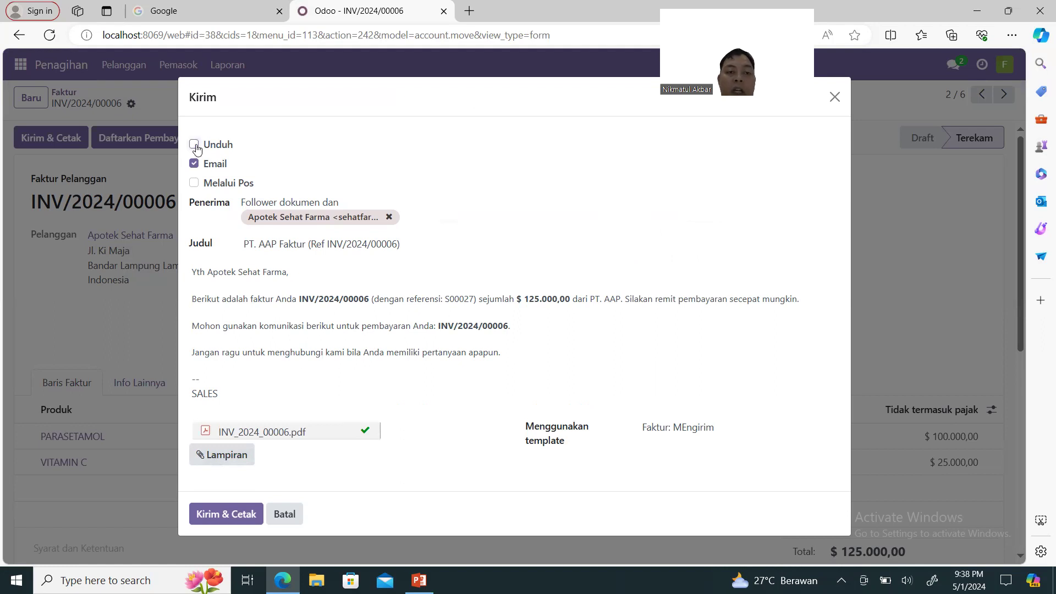
left_click(229, 522)
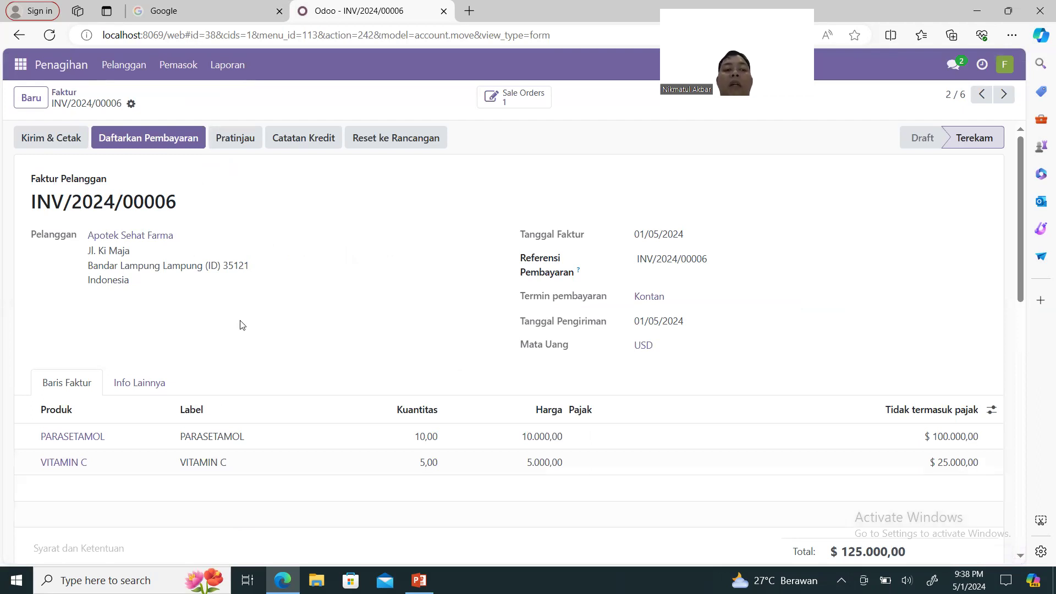
Register a $125.000,00 Manual payment for INV/2024/00006 with effective date 1 May 2024.
left_click(143, 143)
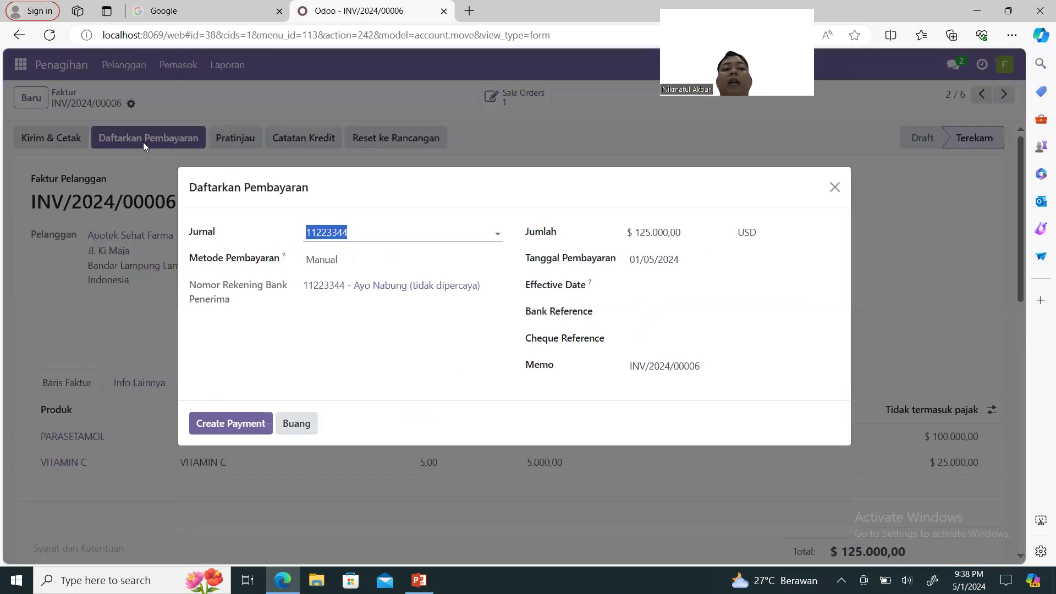
left_click(352, 262)
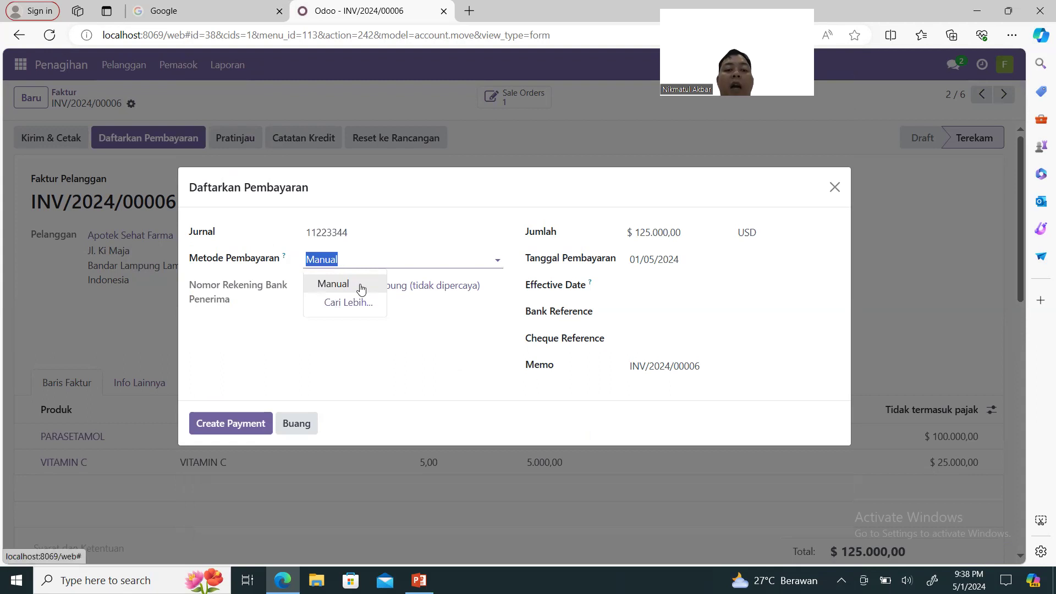
left_click(360, 285)
left_click(655, 289)
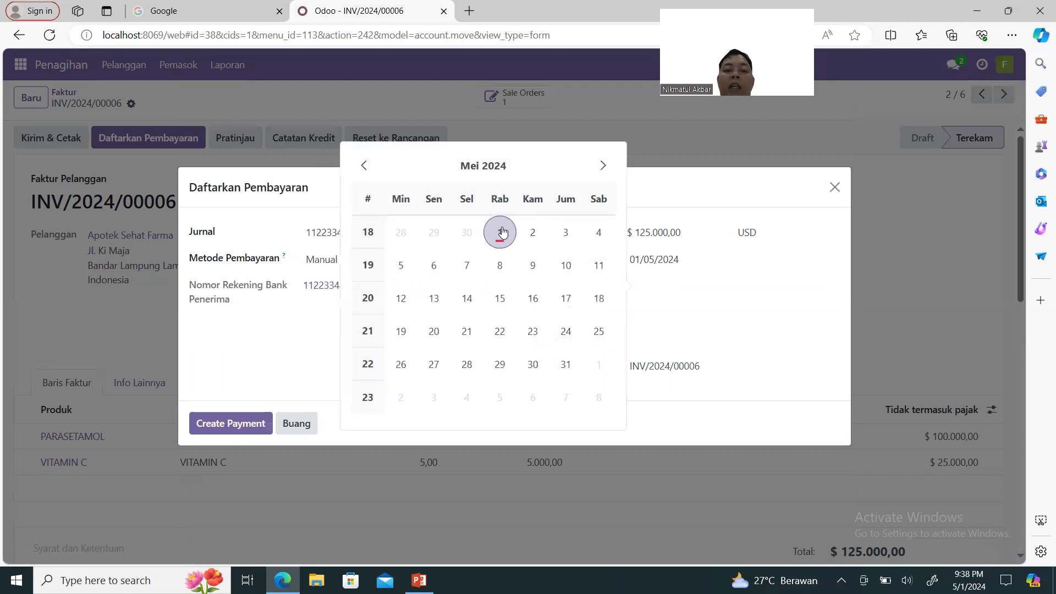
left_click(498, 231)
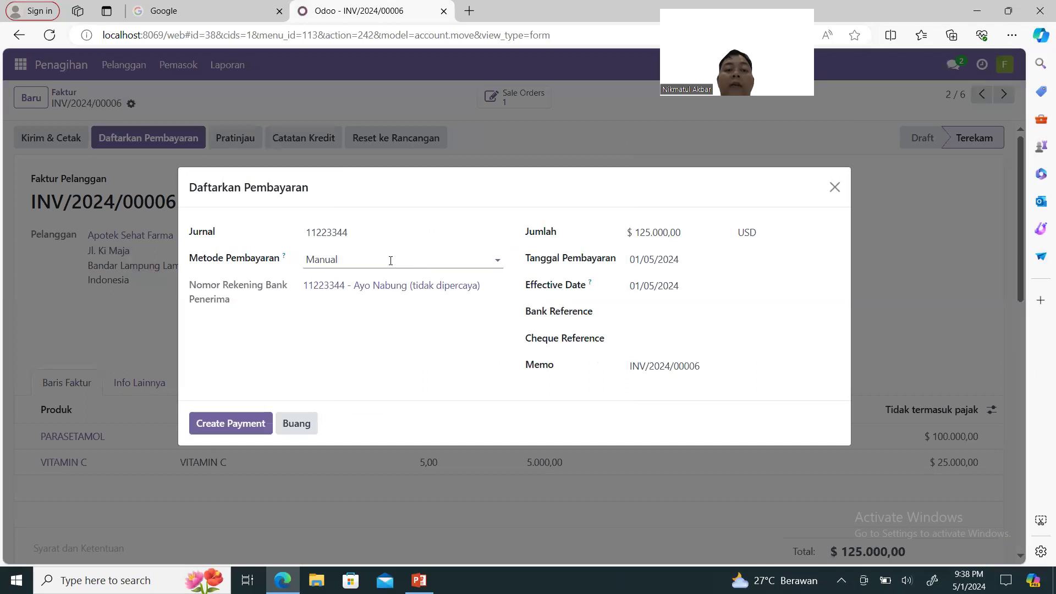
left_click(247, 422)
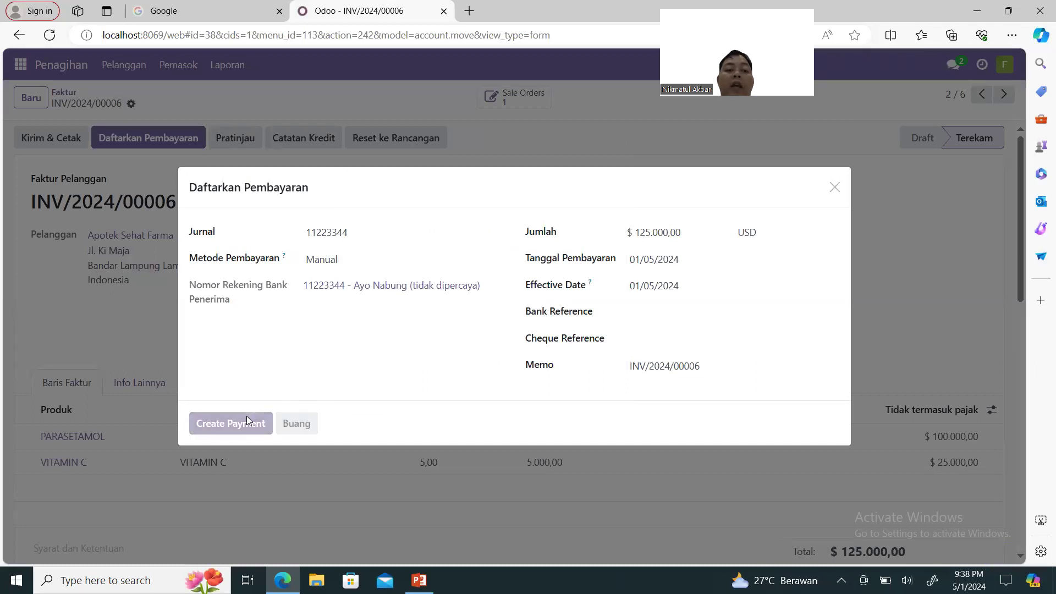